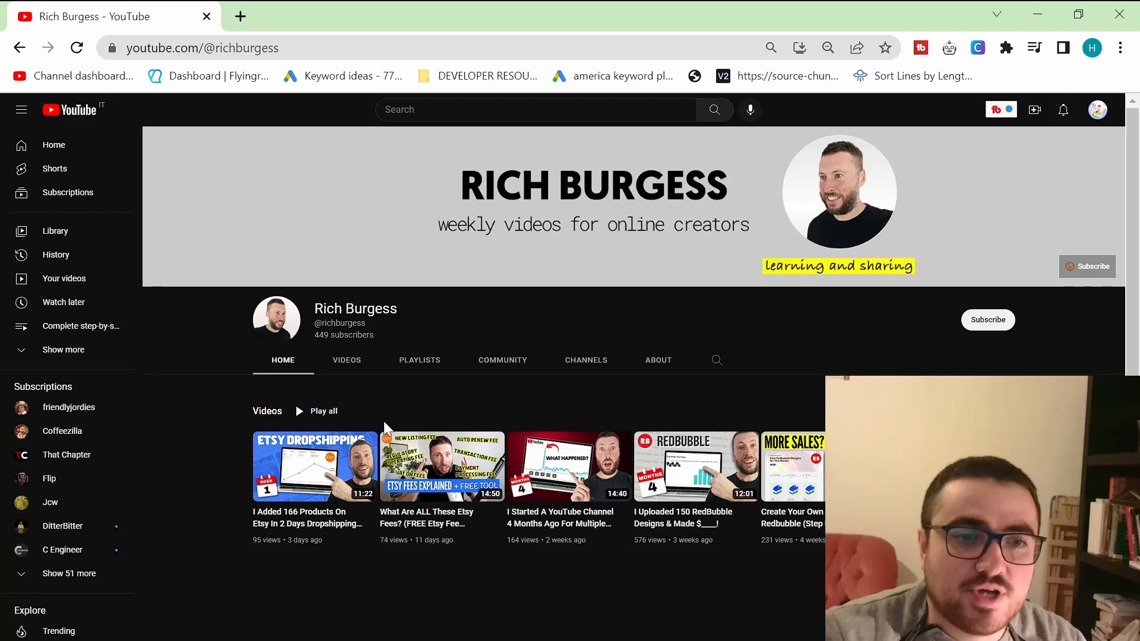
# Step: Browse the YouTube channel's Videos tab, scroll through its uploads, and return to its Home page
pyautogui.hotkey('ctrl', '+')
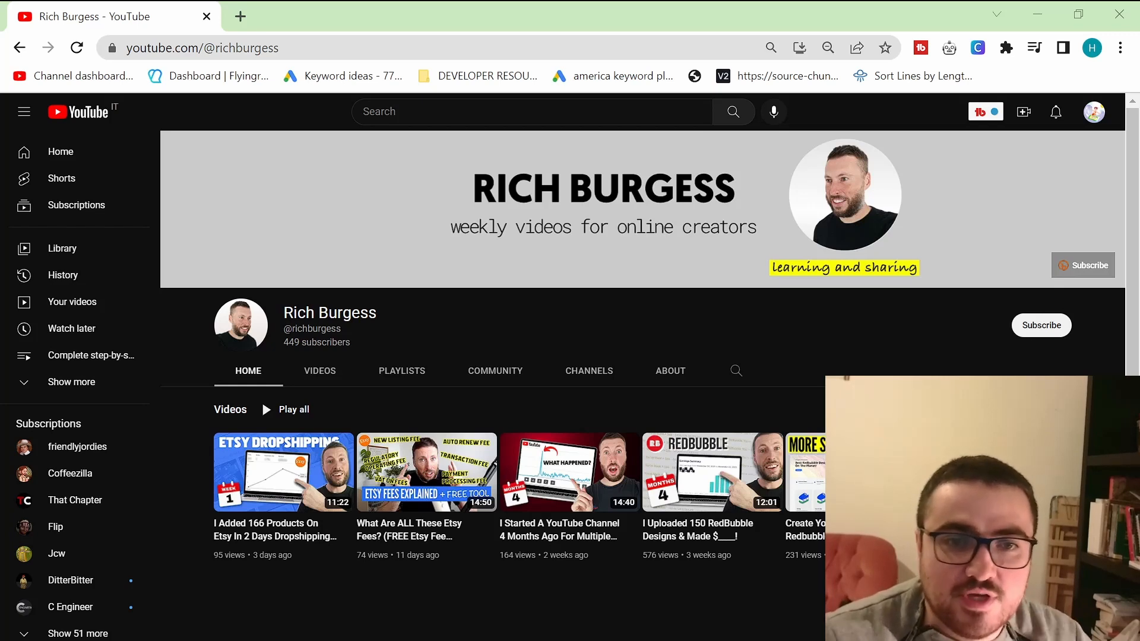
pyautogui.click(320, 370)
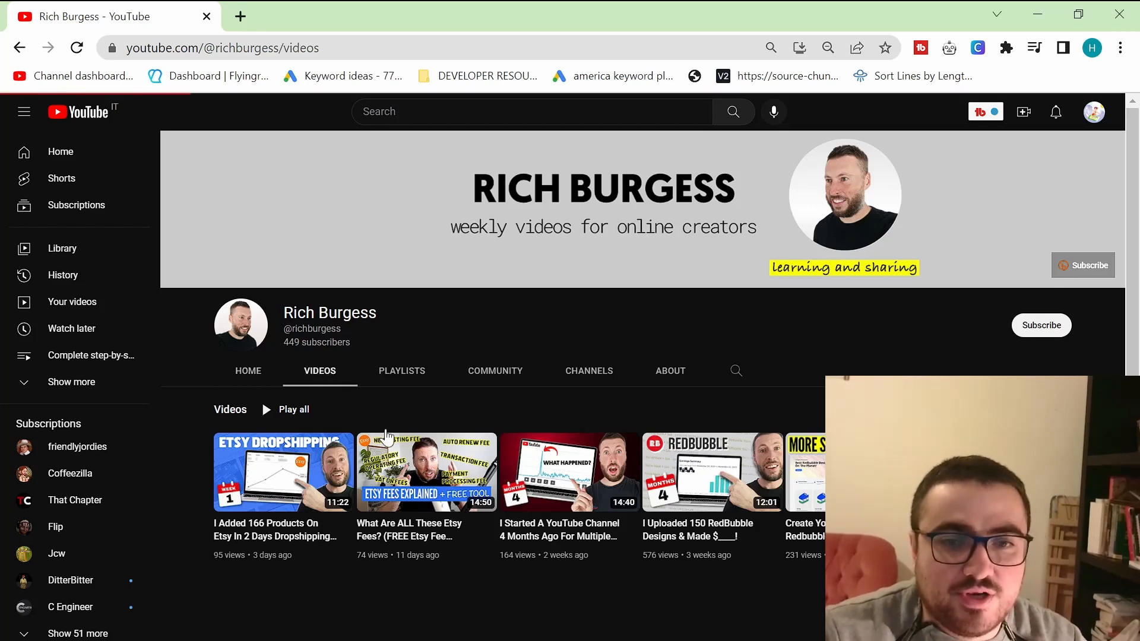
pyautogui.scroll(-15, 434, 422)
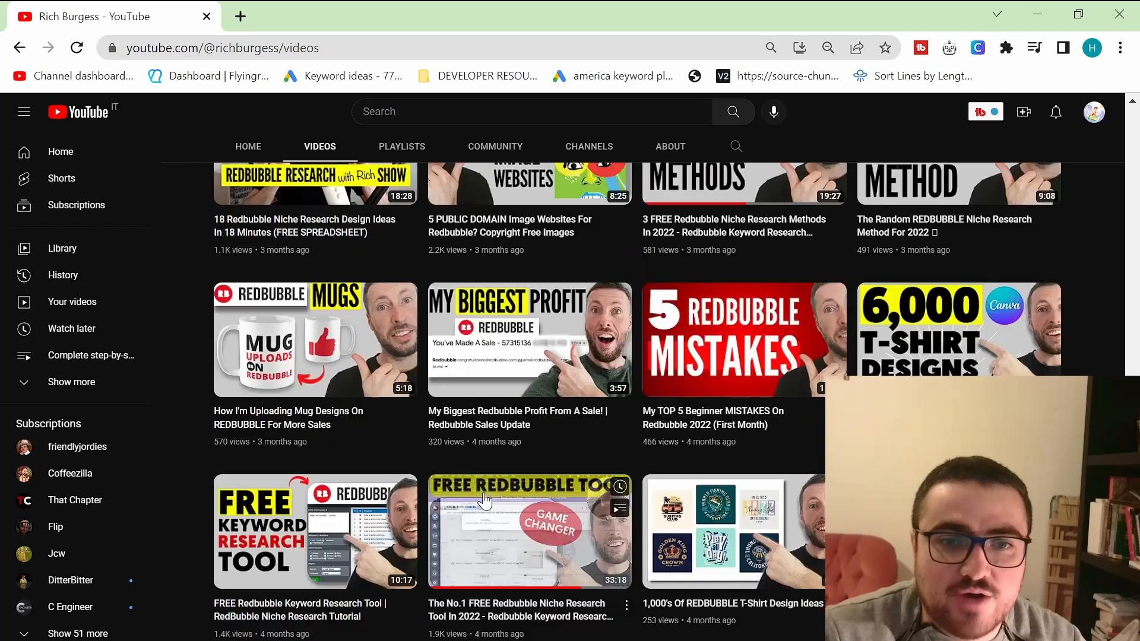
pyautogui.scroll(14, 430, 455)
pyautogui.click(246, 280)
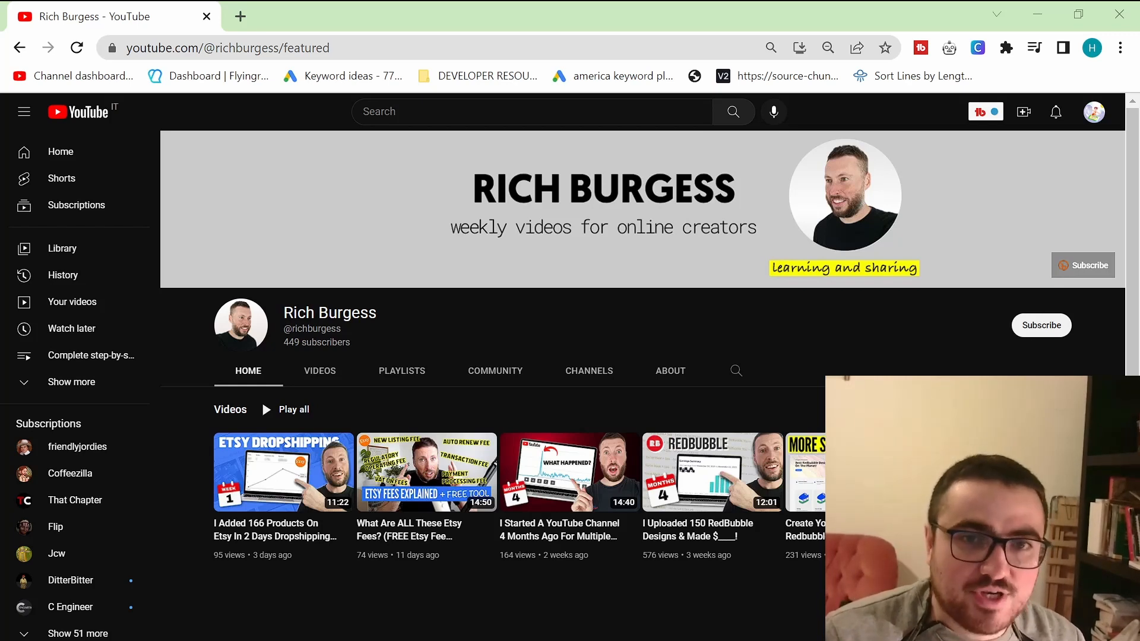
# Step: Search Google for seo stack in a new tab and open the SeoStack Keyword Tool store page
pyautogui.click(240, 18)
pyautogui.write('sel')
pyautogui.press('BackSpace')
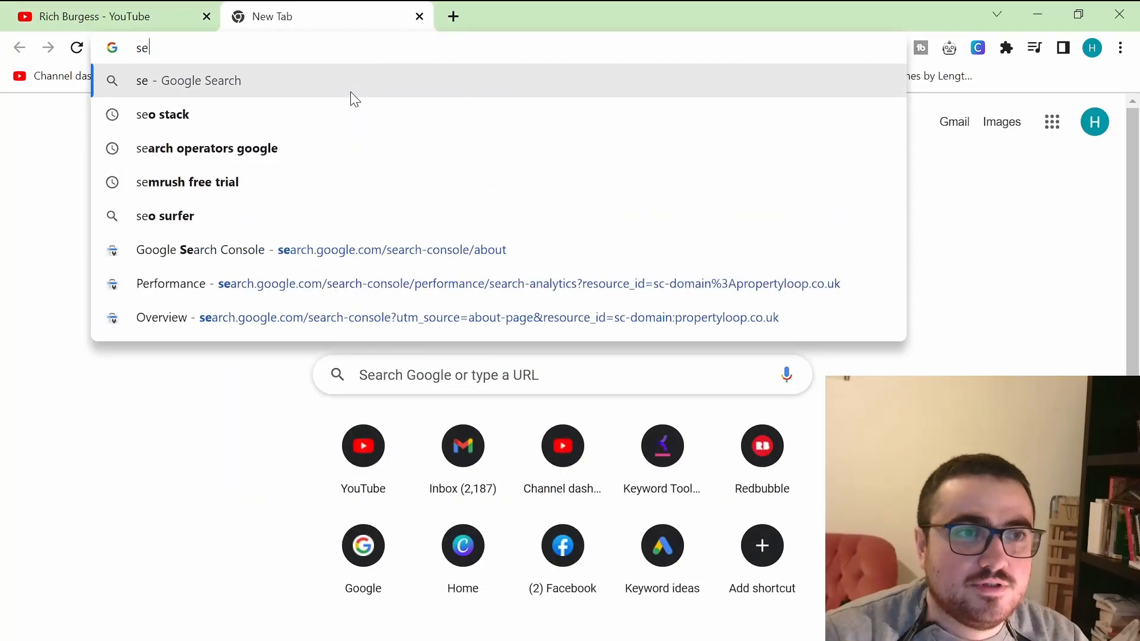
pyautogui.write('o stack')
pyautogui.press('Return')
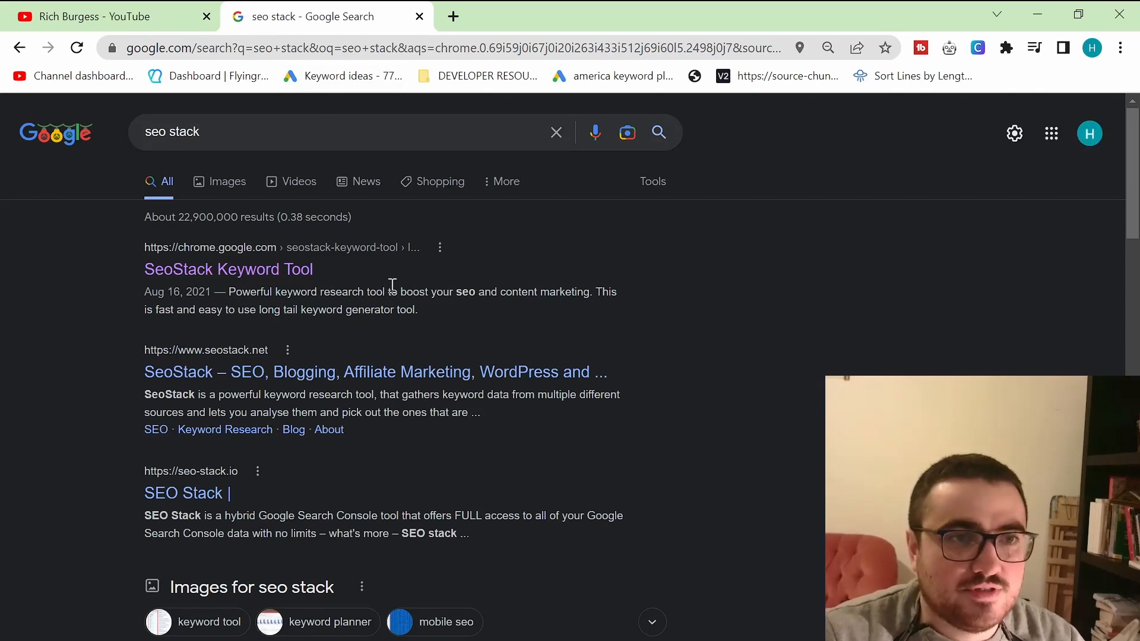
pyautogui.click(285, 271)
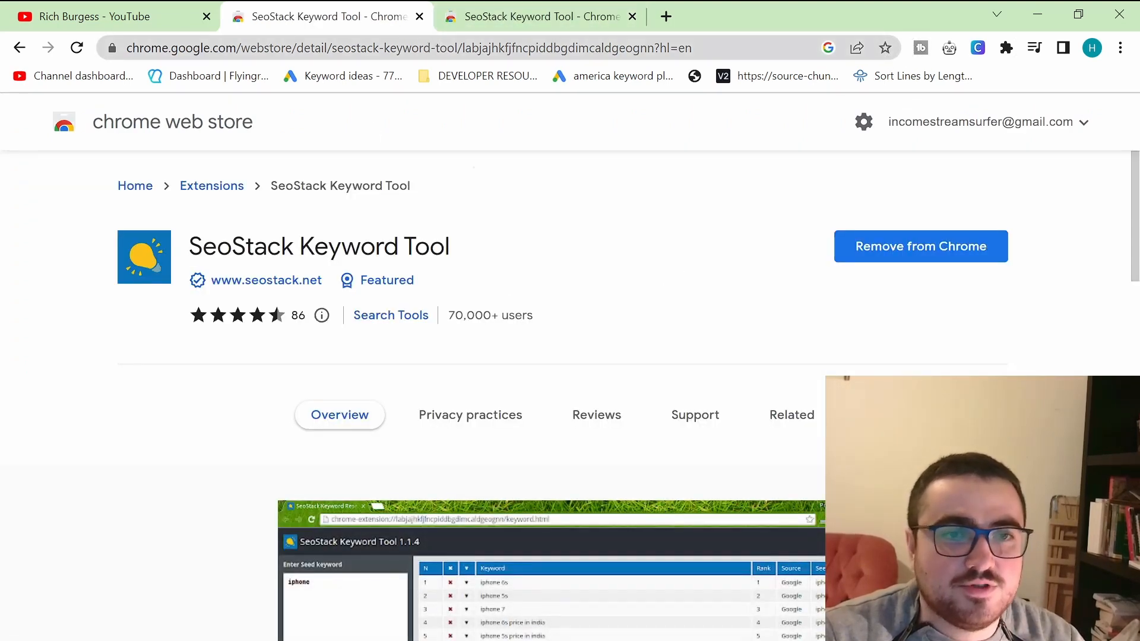
# Step: Open keywordtool.io in a new tab
pyautogui.click(666, 17)
pyautogui.write('key')
pyautogui.press('Return')
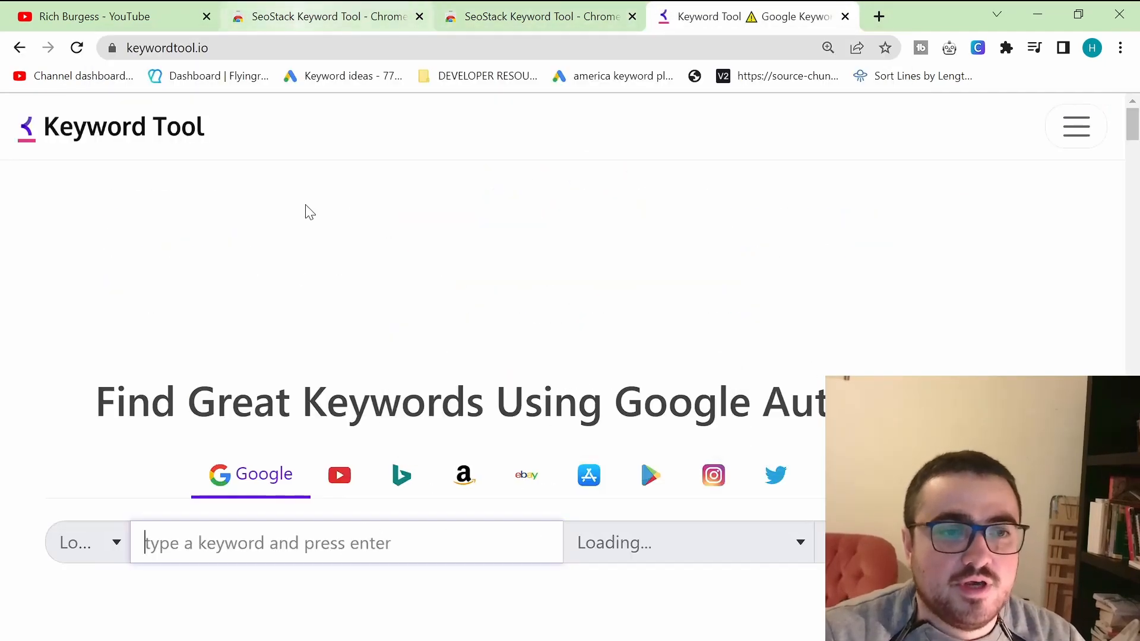
# Step: Launch the SeoStack Keyword Tool extension from the store page's tab and focus its seed keyword box
pyautogui.click(330, 12)
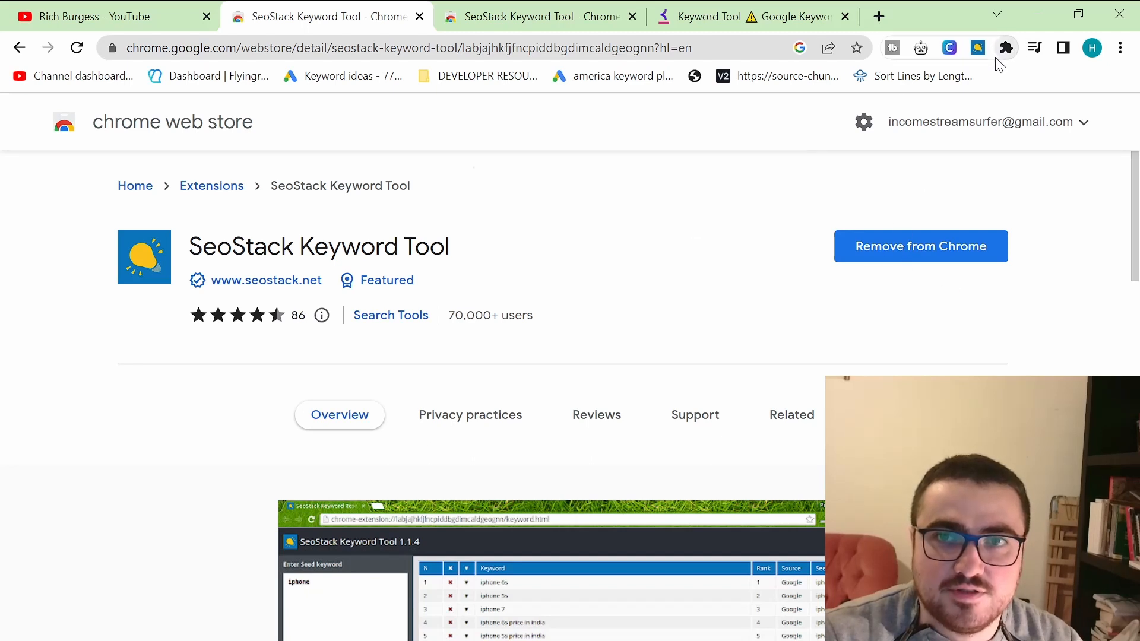
pyautogui.click(977, 47)
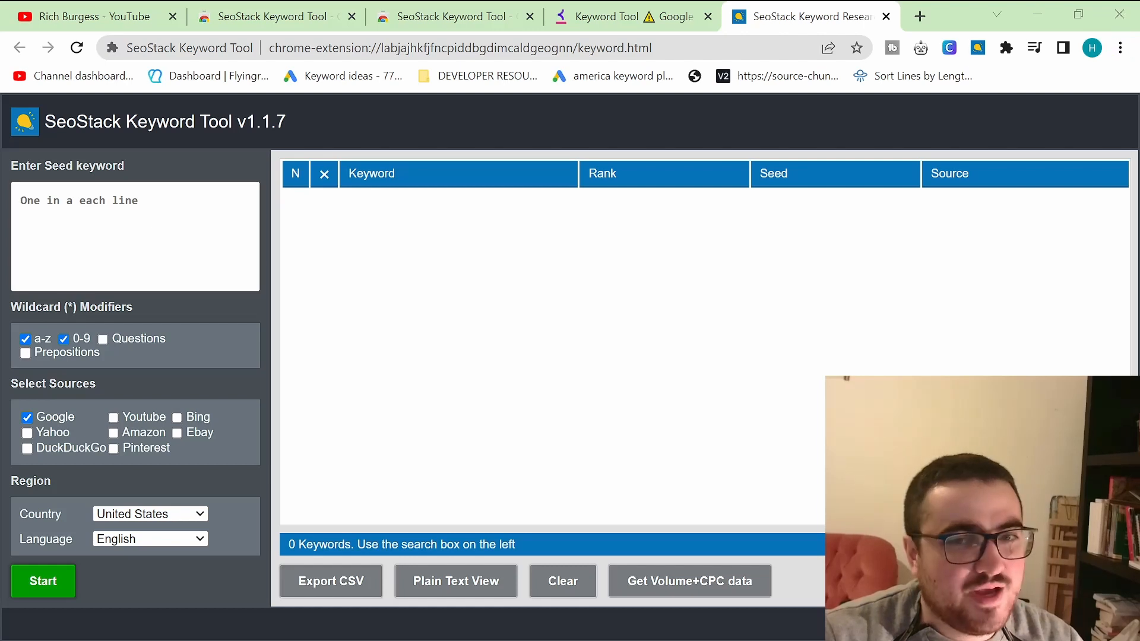
pyautogui.click(157, 225)
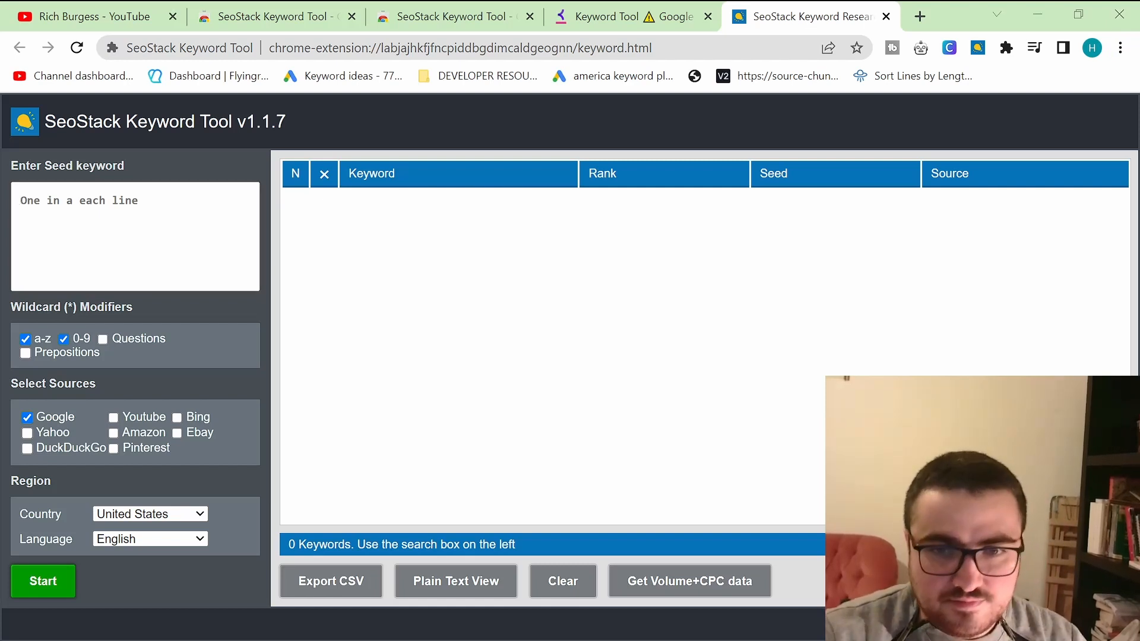
# Step: Open excalidraw.com in a new tab
pyautogui.click(920, 16)
pyautogui.write('exc')
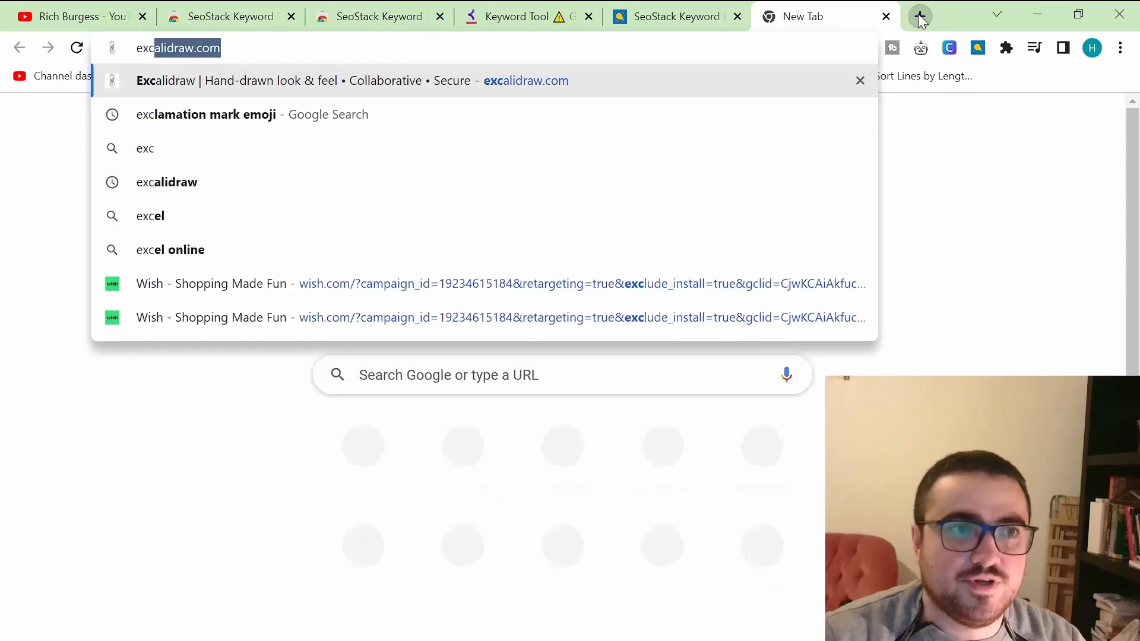
pyautogui.press('Return')
# Step: Reset the Excalidraw canvas to clear the existing drawing
pyautogui.click(36, 129)
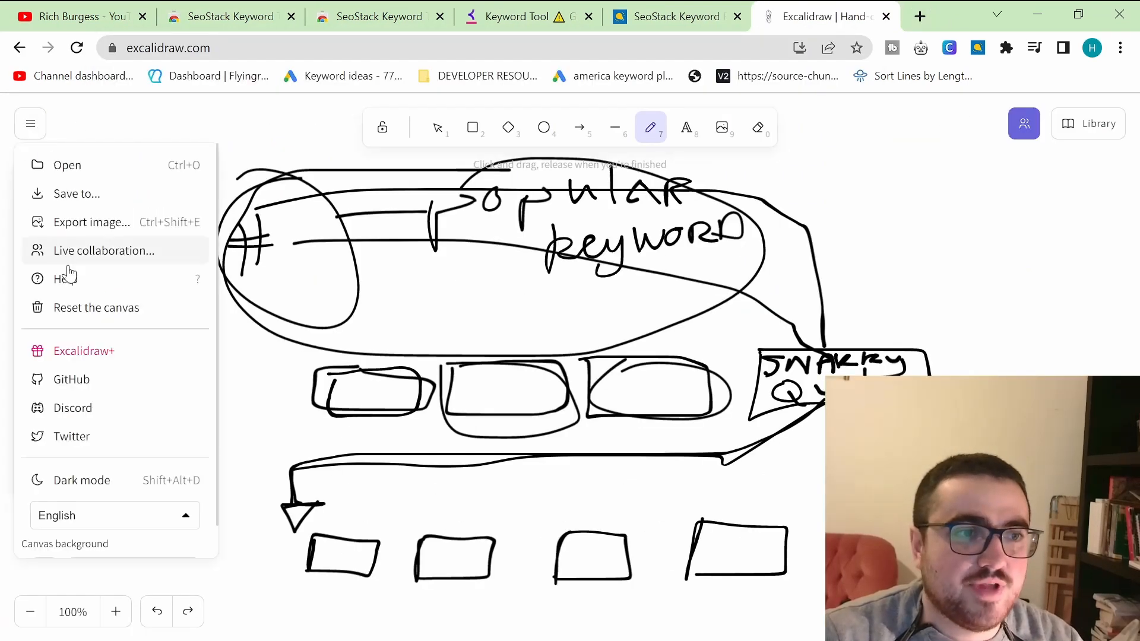
pyautogui.click(83, 314)
pyautogui.click(727, 410)
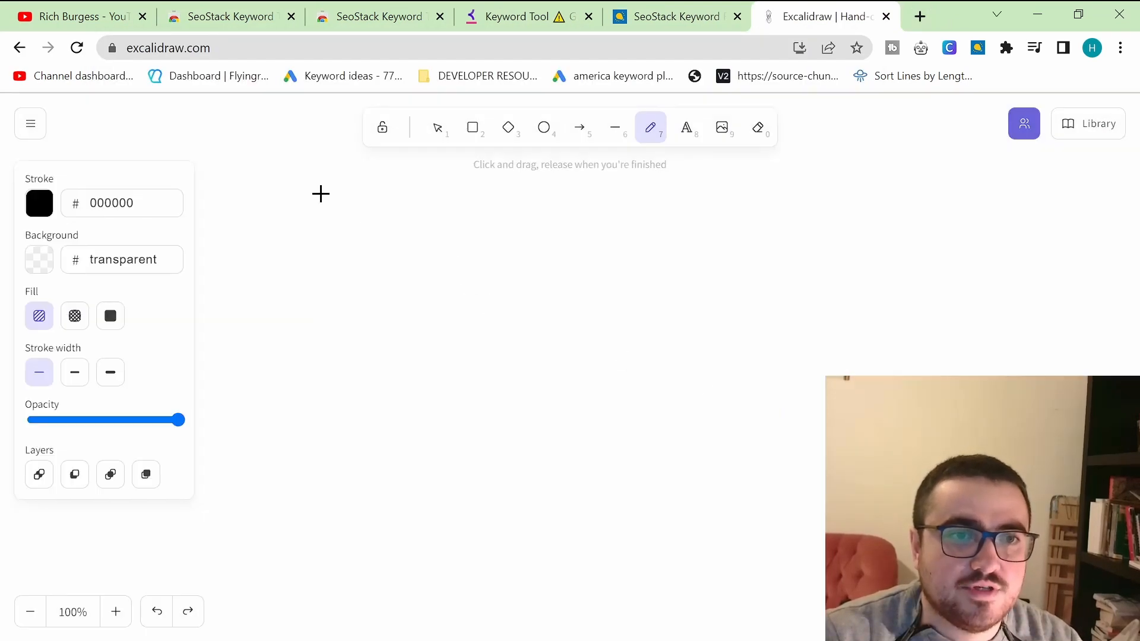
# Step: Sketch a wide box and handwrite "I'm Bob doing th" beneath it with a separate "BOB"
pyautogui.moveTo(320, 191)
pyautogui.mouseDown()
pyautogui.moveTo(309, 280)
pyautogui.moveTo(314, 192)
pyautogui.moveTo(626, 202)
pyautogui.moveTo(719, 221)
pyautogui.moveTo(619, 289)
pyautogui.moveTo(295, 290)
pyautogui.mouseUp()
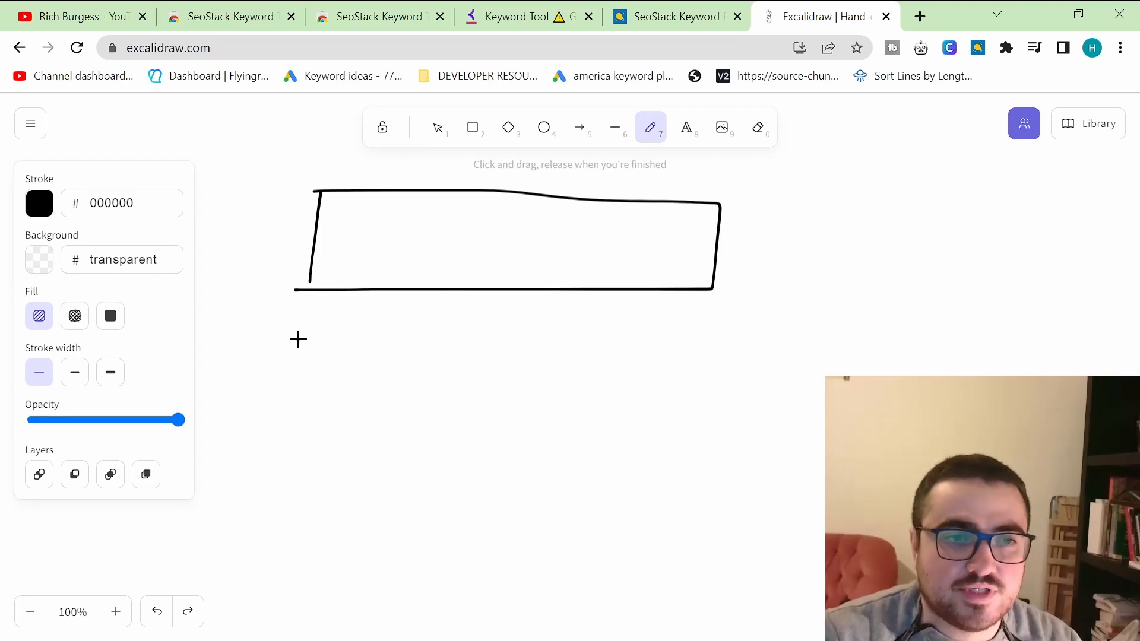
pyautogui.moveTo(296, 331)
pyautogui.mouseDown()
pyautogui.moveTo(295, 376)
pyautogui.moveTo(317, 336)
pyautogui.moveTo(354, 350)
pyautogui.moveTo(372, 379)
pyautogui.mouseUp()
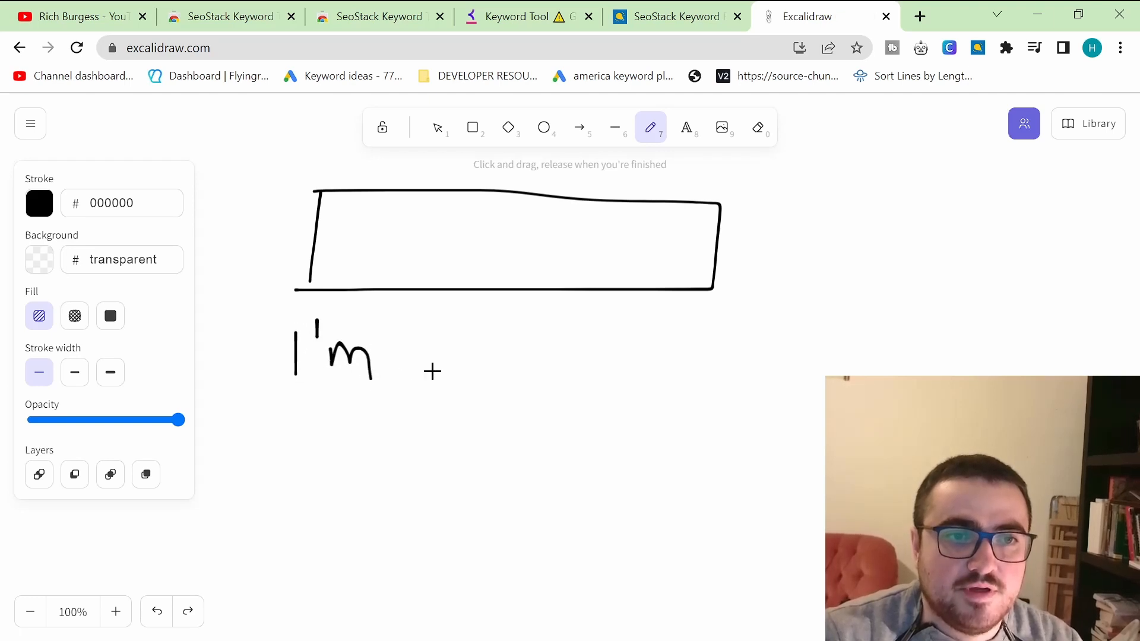
pyautogui.moveTo(452, 353)
pyautogui.mouseDown()
pyautogui.moveTo(479, 337)
pyautogui.moveTo(456, 371)
pyautogui.moveTo(510, 346)
pyautogui.mouseUp()
pyautogui.moveTo(524, 324); pyautogui.dragTo(525, 355)
pyautogui.moveTo(526, 346)
pyautogui.mouseDown()
pyautogui.moveTo(603, 357)
pyautogui.moveTo(644, 339)
pyautogui.moveTo(726, 334)
pyautogui.moveTo(647, 309)
pyautogui.moveTo(797, 333)
pyautogui.moveTo(801, 350)
pyautogui.moveTo(855, 321)
pyautogui.moveTo(896, 320)
pyautogui.moveTo(890, 343)
pyautogui.mouseUp()
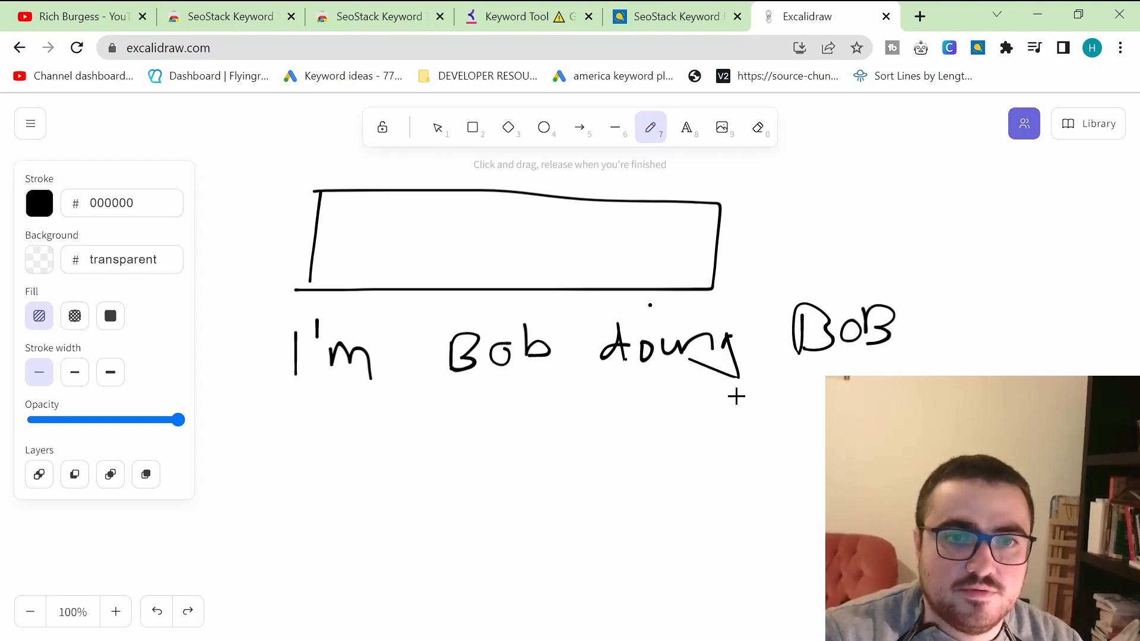
pyautogui.moveTo(760, 379)
pyautogui.mouseDown()
pyautogui.moveTo(767, 405)
pyautogui.moveTo(783, 391)
pyautogui.mouseUp()
pyautogui.moveTo(795, 377)
pyautogui.mouseDown()
pyautogui.moveTo(790, 409)
pyautogui.moveTo(825, 409)
pyautogui.mouseUp()
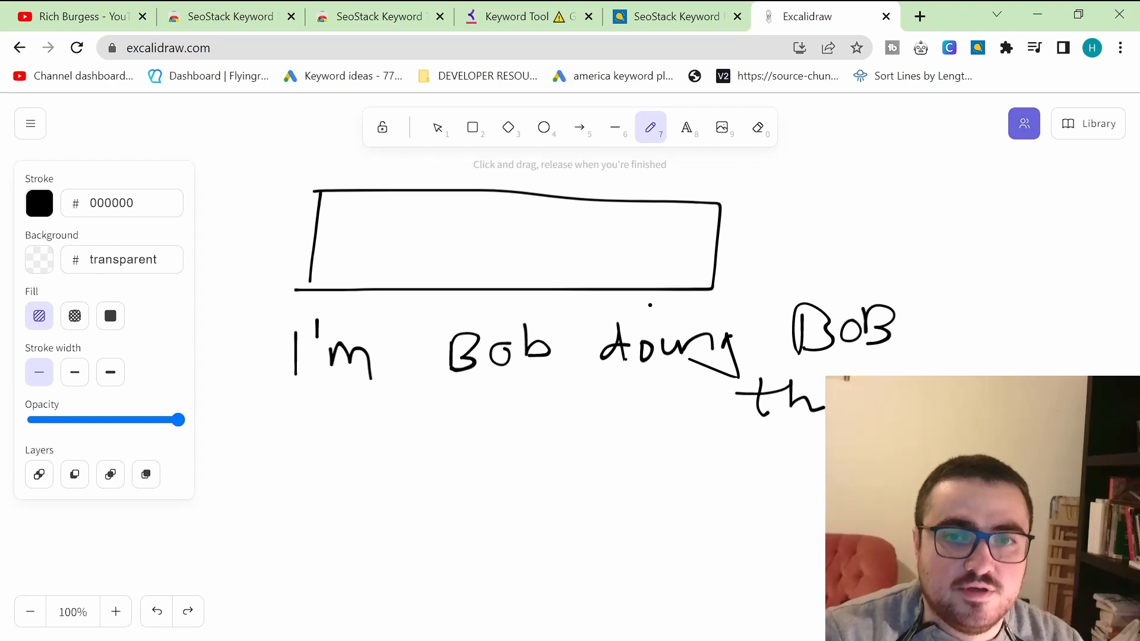
# Step: Circle both handwritten "Bob" words
pyautogui.moveTo(525, 303)
pyautogui.mouseDown()
pyautogui.moveTo(463, 382)
pyautogui.moveTo(505, 294)
pyautogui.mouseUp()
pyautogui.moveTo(852, 258)
pyautogui.mouseDown()
pyautogui.moveTo(811, 377)
pyautogui.moveTo(816, 272)
pyautogui.mouseUp()
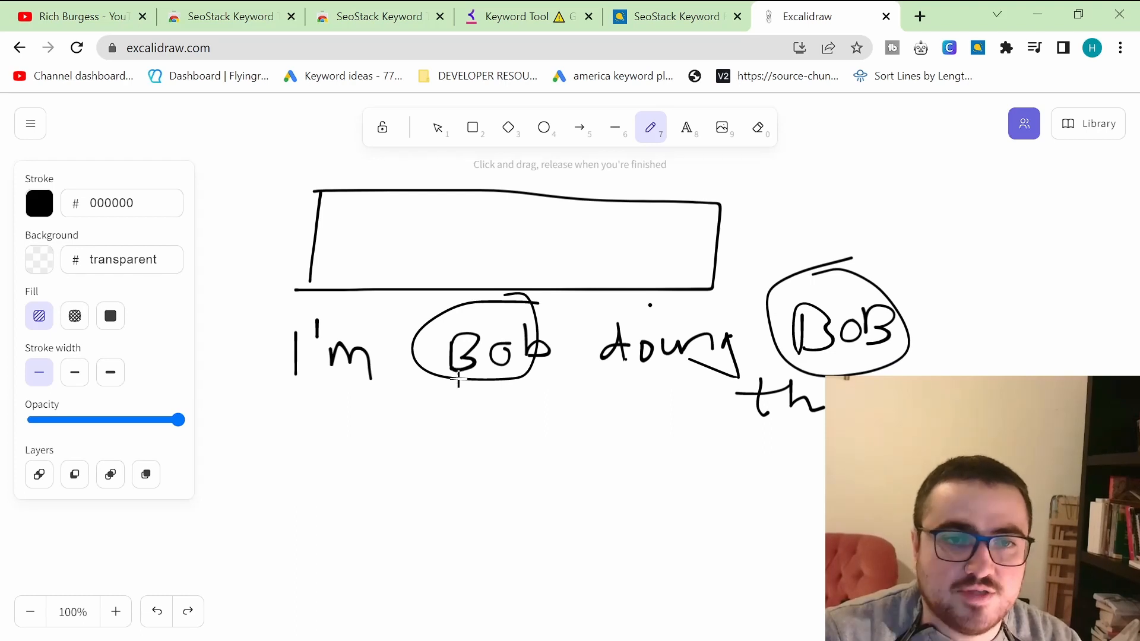
# Step: Handwrite "Hamish" below the first Bob and enclose it in a large circle
pyautogui.moveTo(419, 407)
pyautogui.mouseDown()
pyautogui.moveTo(408, 448)
pyautogui.moveTo(454, 425)
pyautogui.mouseUp()
pyautogui.moveTo(446, 408)
pyautogui.mouseDown()
pyautogui.moveTo(441, 440)
pyautogui.moveTo(483, 436)
pyautogui.moveTo(558, 463)
pyautogui.mouseUp()
pyautogui.click(545, 410)
pyautogui.moveTo(592, 405); pyautogui.dragTo(625, 477)
pyautogui.moveTo(473, 389)
pyautogui.mouseDown()
pyautogui.moveTo(618, 415)
pyautogui.moveTo(514, 397)
pyautogui.mouseUp()
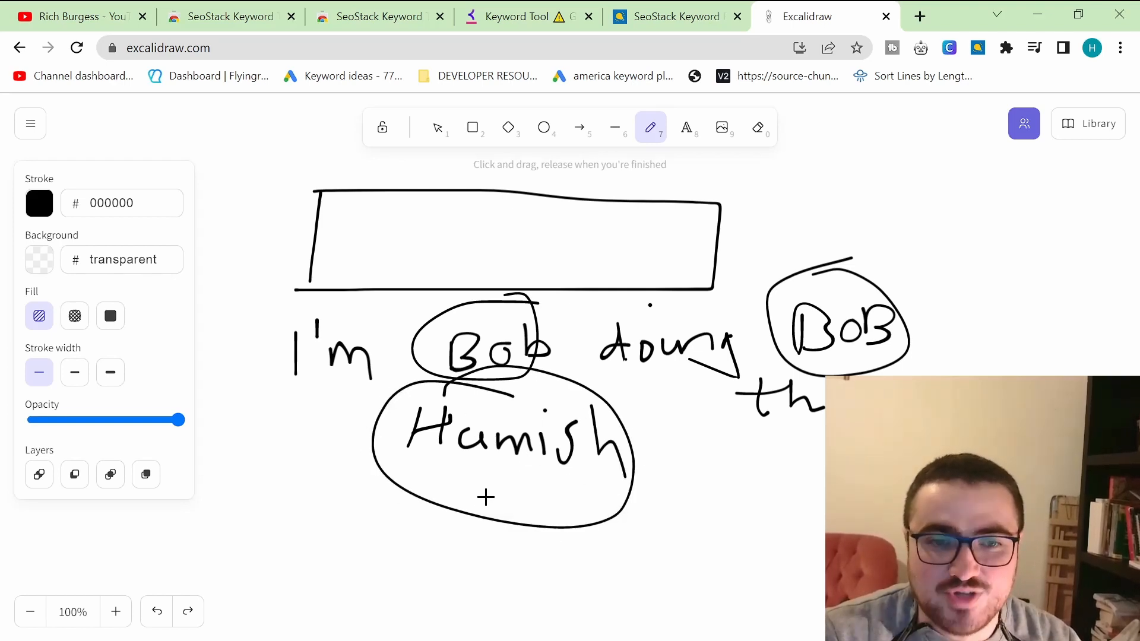
pyautogui.moveTo(457, 441)
pyautogui.mouseDown()
pyautogui.moveTo(446, 466)
pyautogui.moveTo(472, 479)
pyautogui.mouseUp()
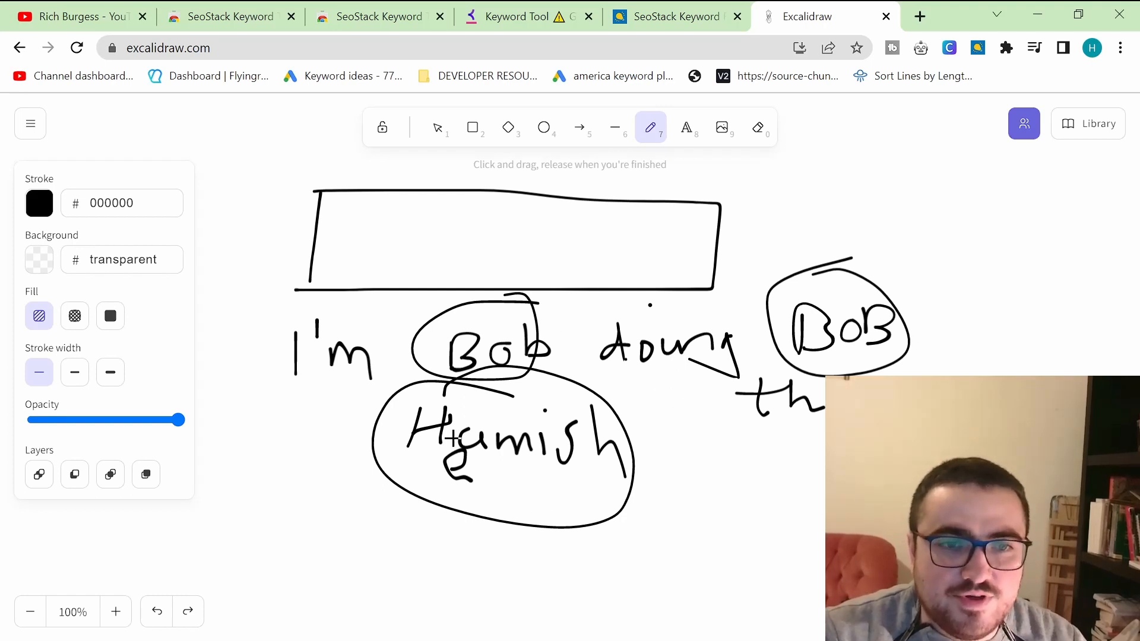
# Step: Search Google for keep calm and carry on in a new tab
pyautogui.click(682, 16)
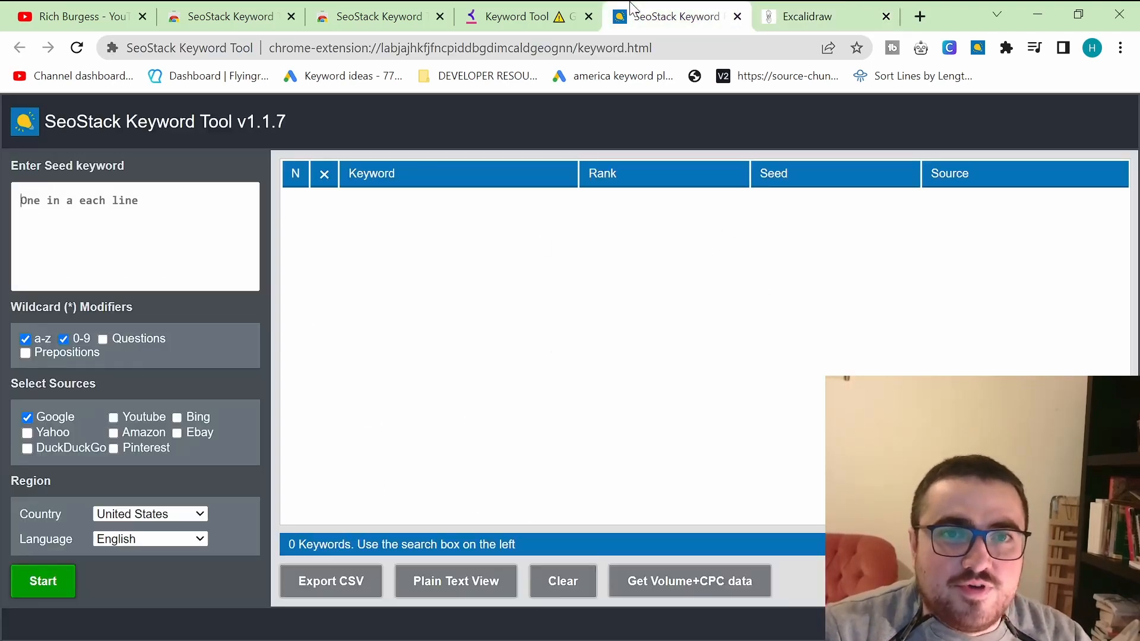
pyautogui.click(783, 16)
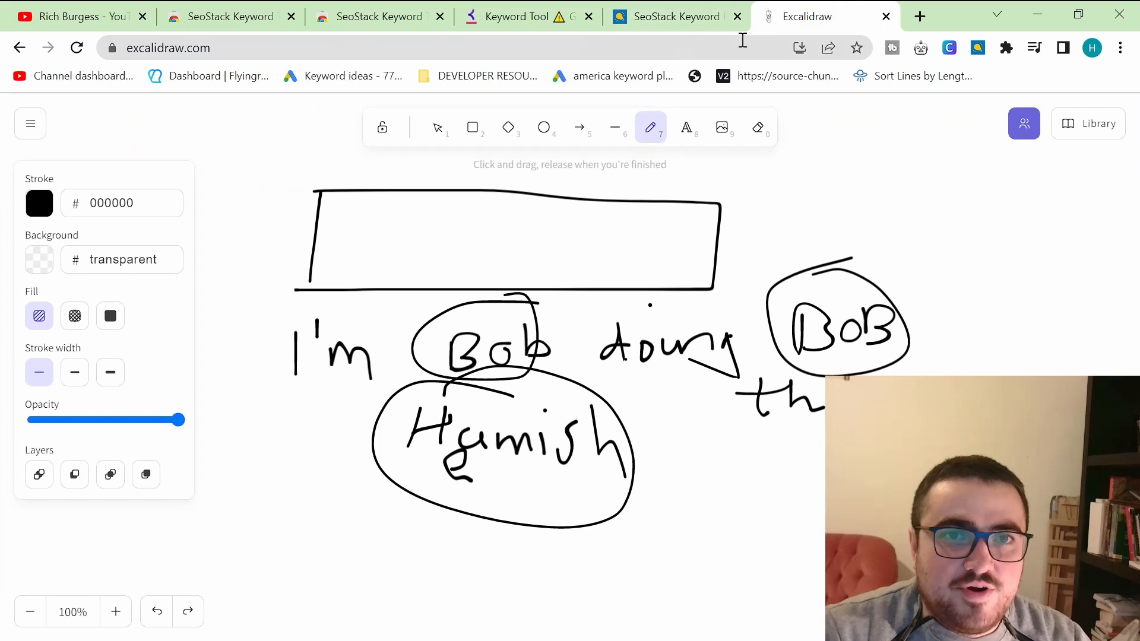
pyautogui.click(920, 16)
pyautogui.write('keep')
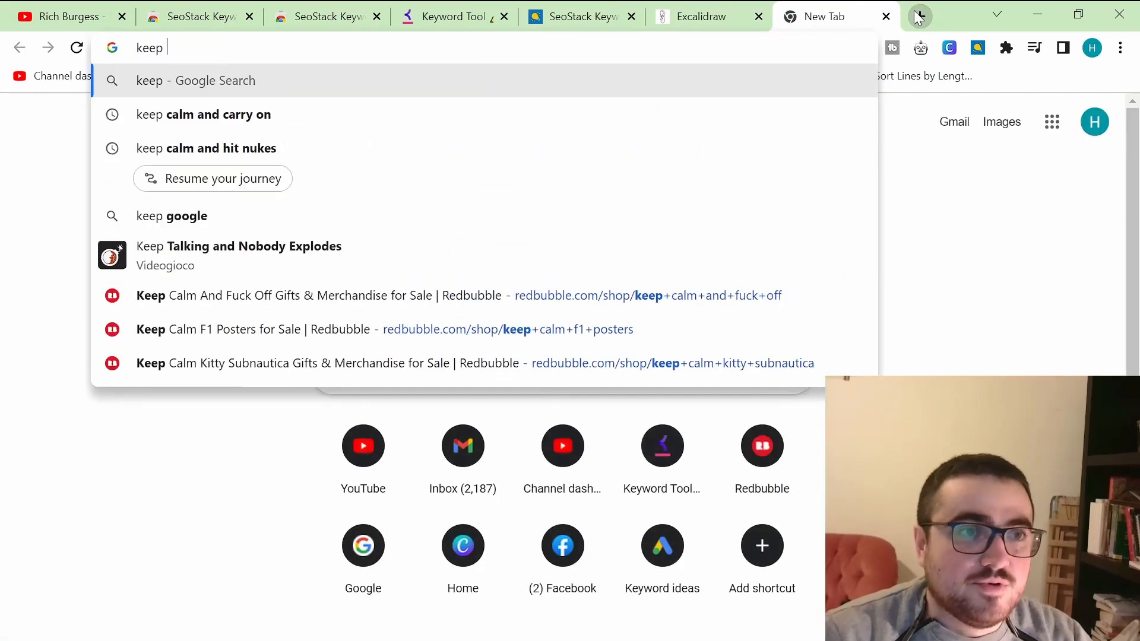
pyautogui.write(' calm and carry on')
pyautogui.press('Return')
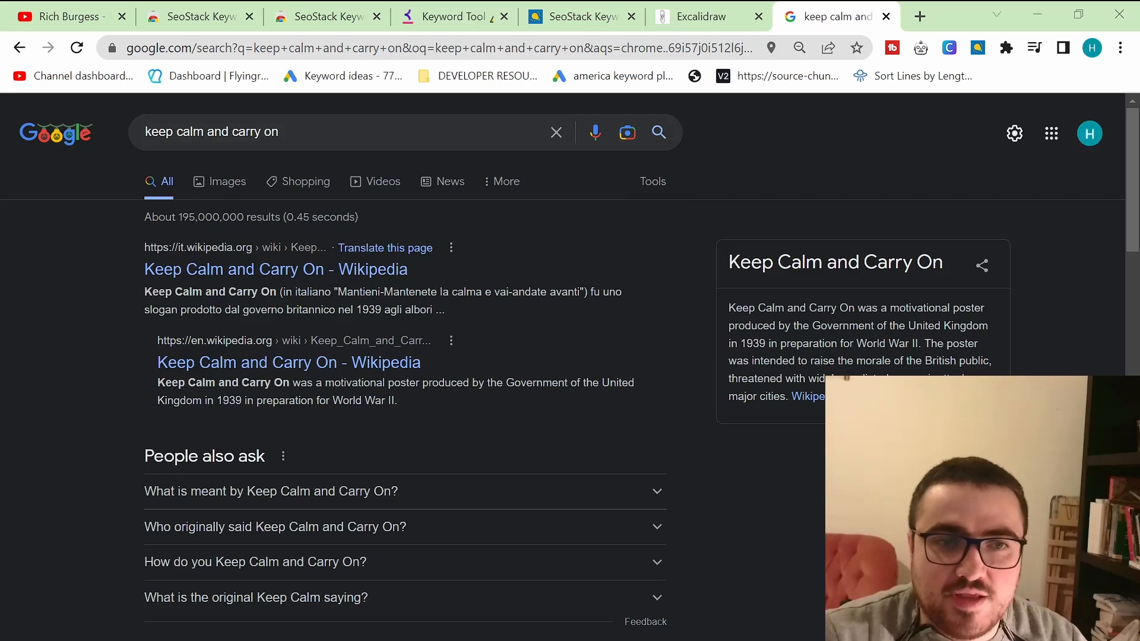
# Step: Open redbubble.com in a new tab and go to the account Dashboard
pyautogui.click(920, 16)
pyautogui.write('red')
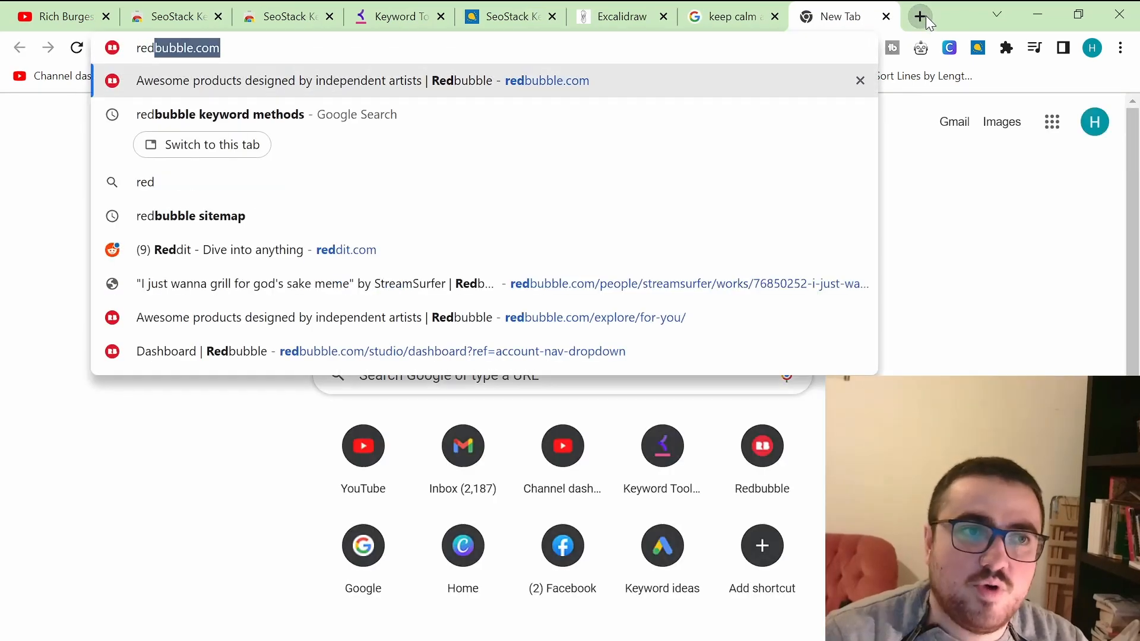
pyautogui.press('Return')
pyautogui.click(737, 8)
pyautogui.click(843, 10)
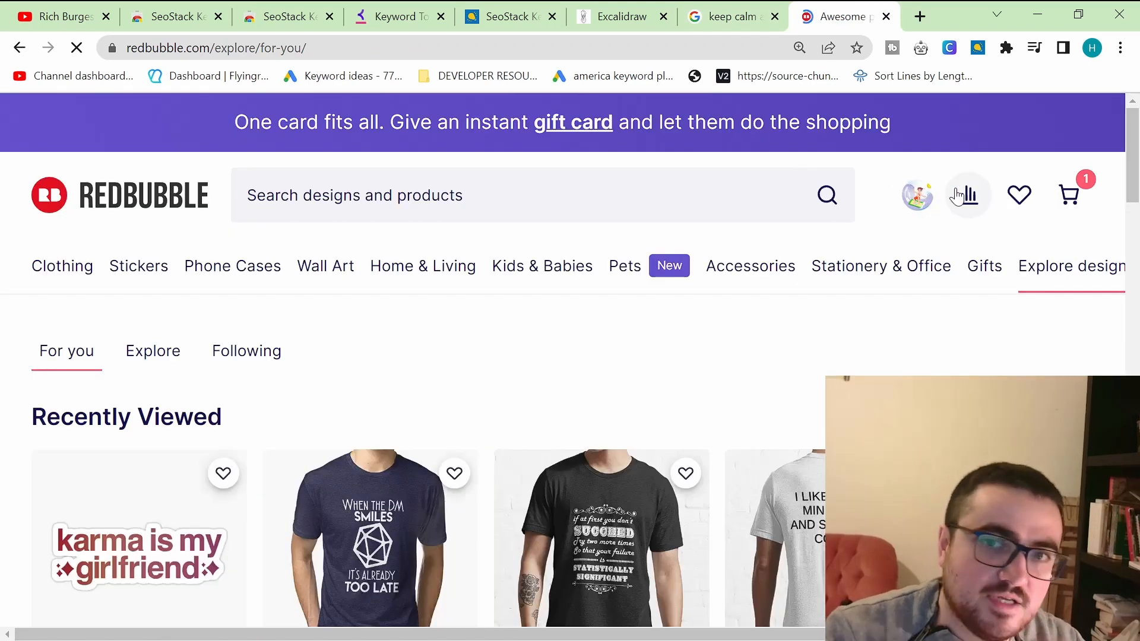
pyautogui.click(918, 193)
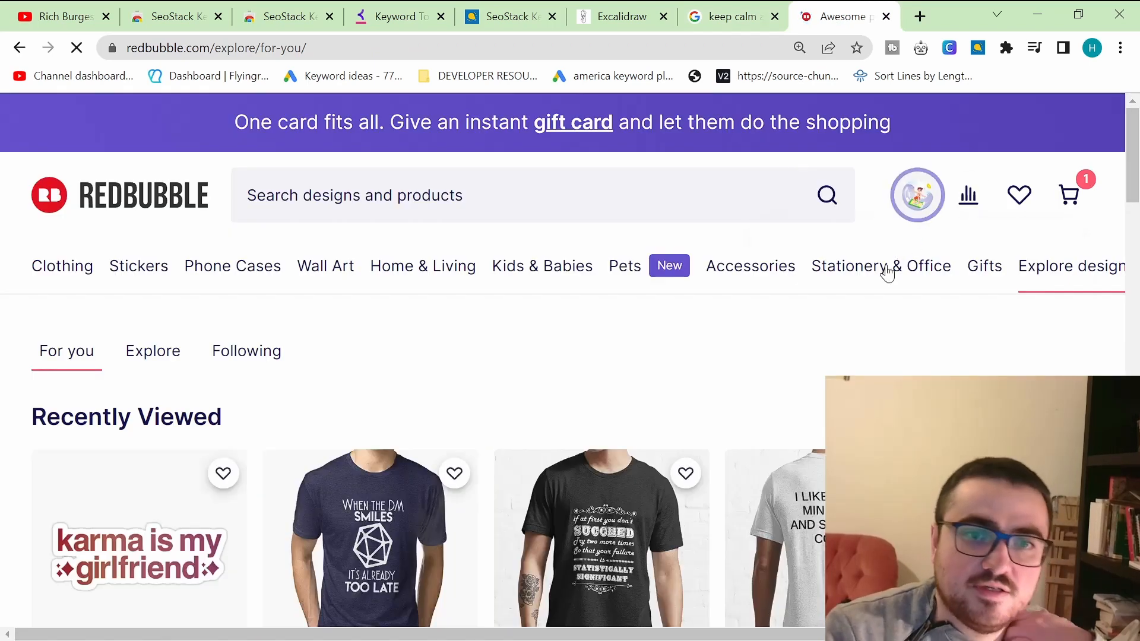
pyautogui.click(850, 365)
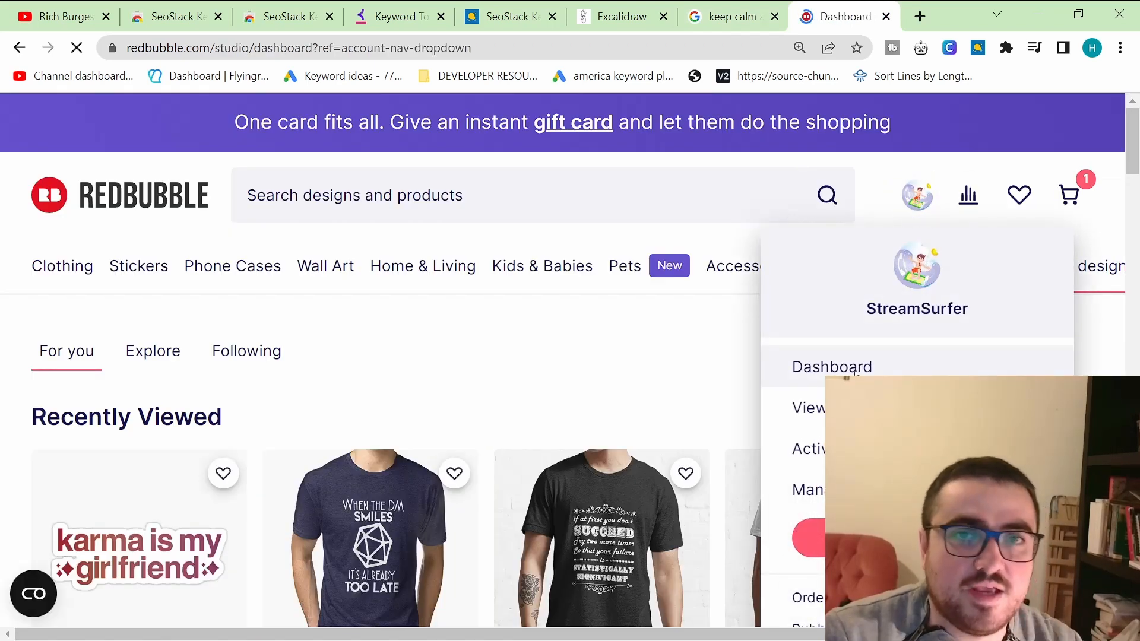
# Step: Review the earnings by artwork and product table across both of its pages
pyautogui.scroll(-15, 750, 371)
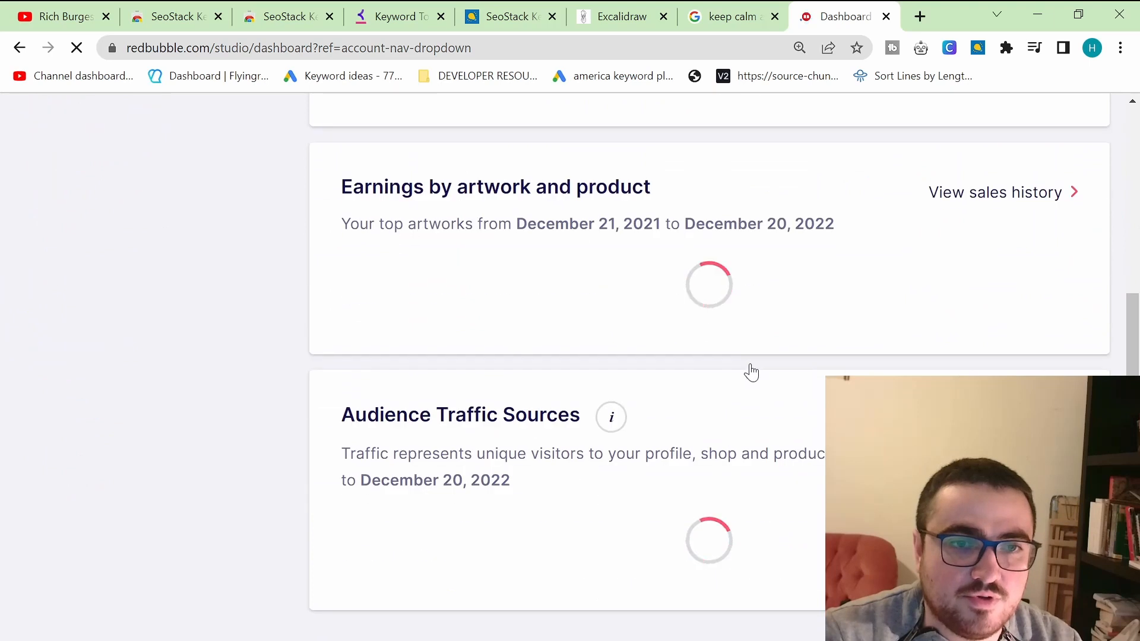
pyautogui.scroll(-9, 750, 372)
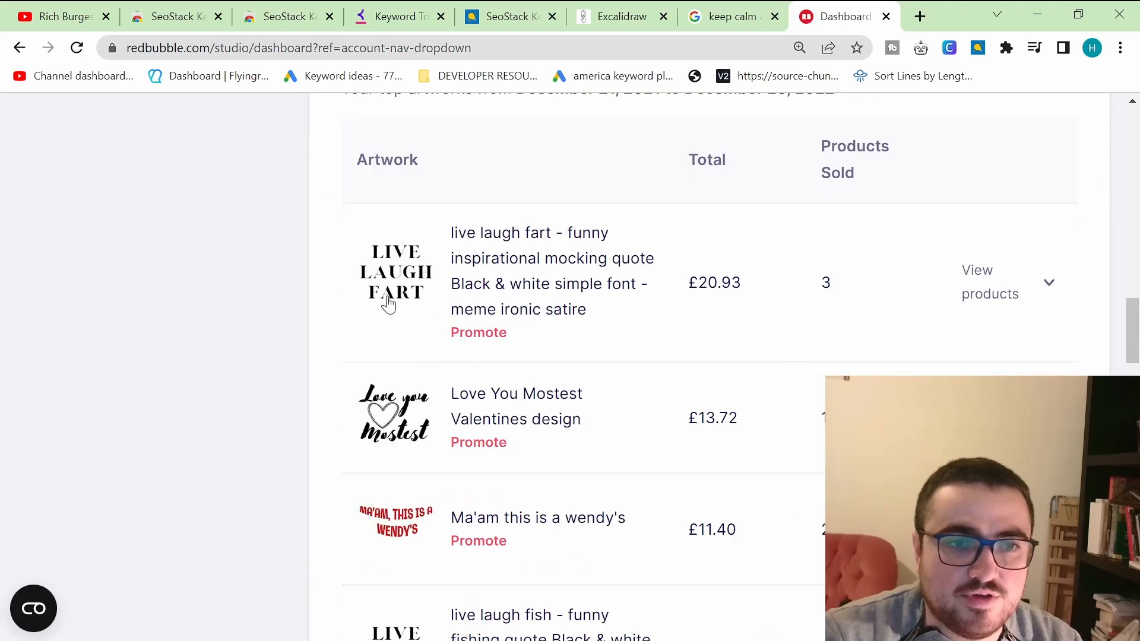
pyautogui.scroll(-3, 389, 332)
pyautogui.scroll(-4, 395, 394)
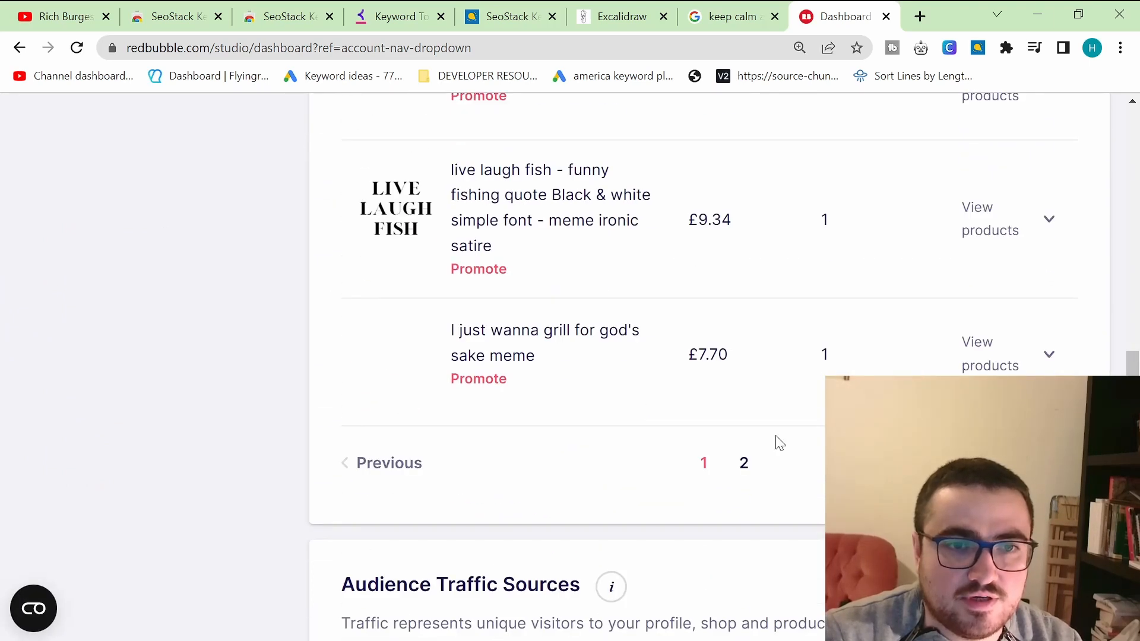
pyautogui.click(744, 464)
pyautogui.scroll(-7, 682, 460)
pyautogui.scroll(16, 682, 461)
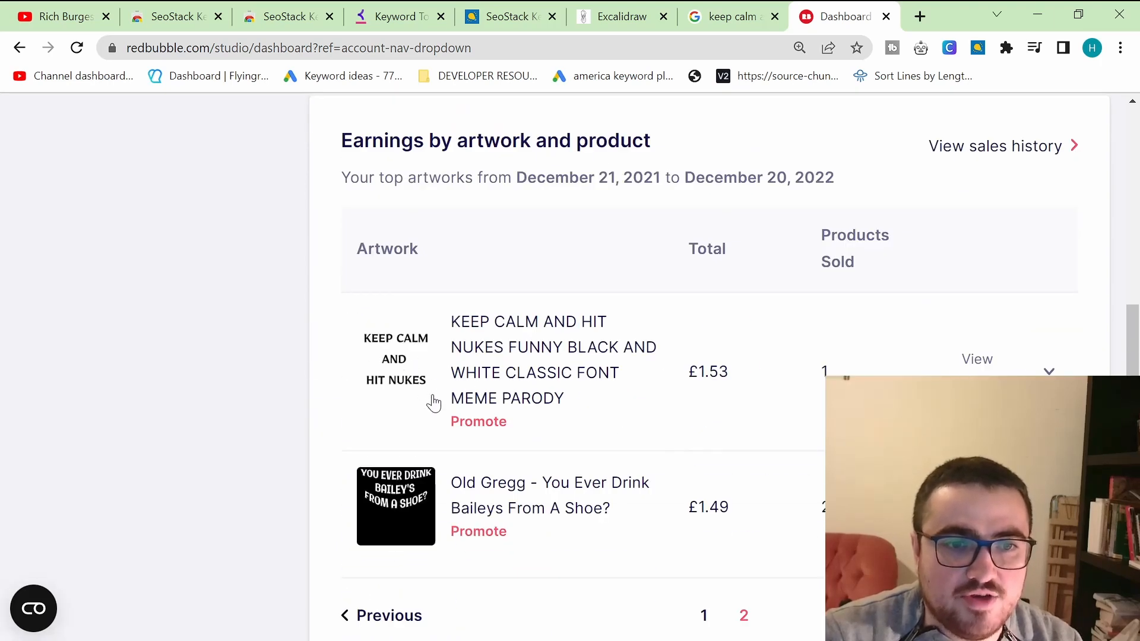
pyautogui.scroll(-3, 754, 534)
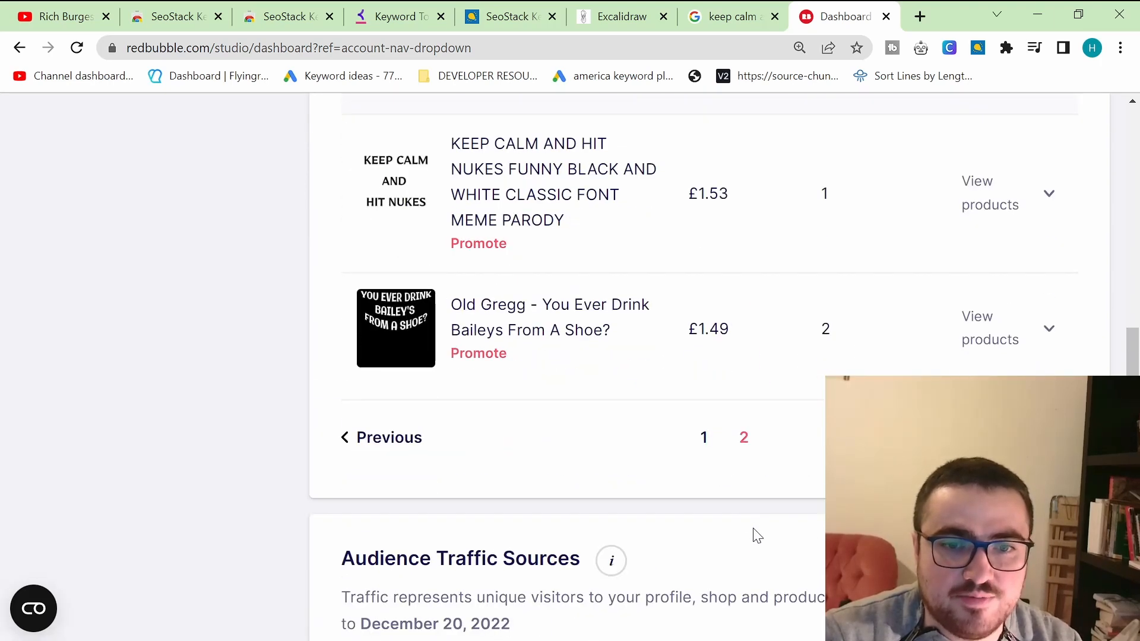
pyautogui.click(704, 436)
pyautogui.scroll(-6, 678, 519)
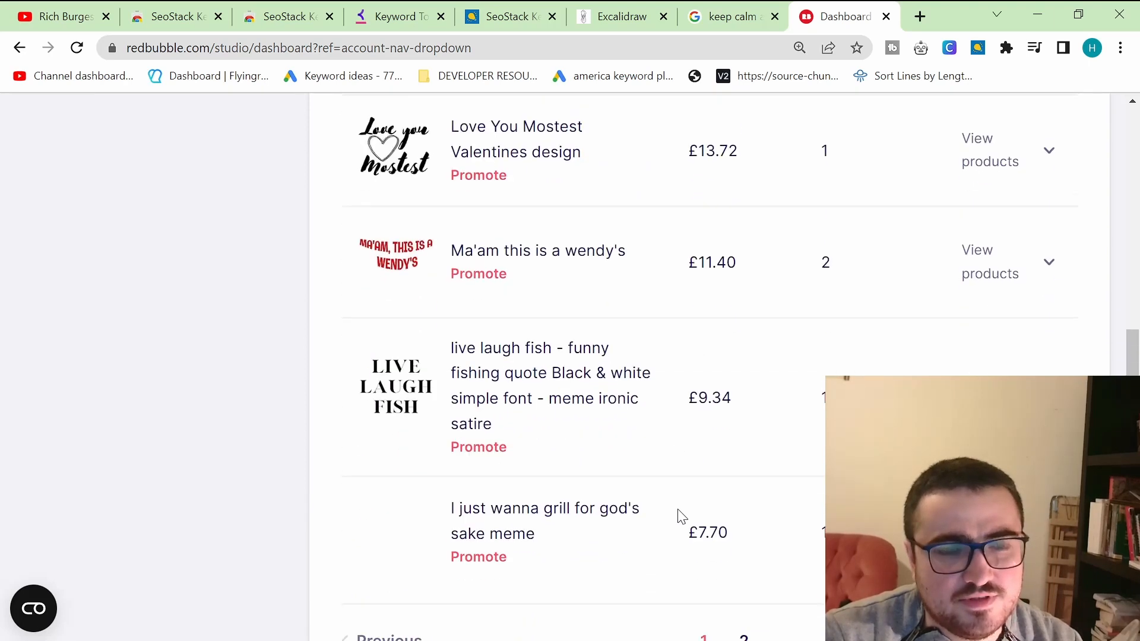
# Step: Generate Google keyword suggestions for the seed keyword "keep calm and" in the SeoStack Keyword Tool
pyautogui.scroll(6, 673, 503)
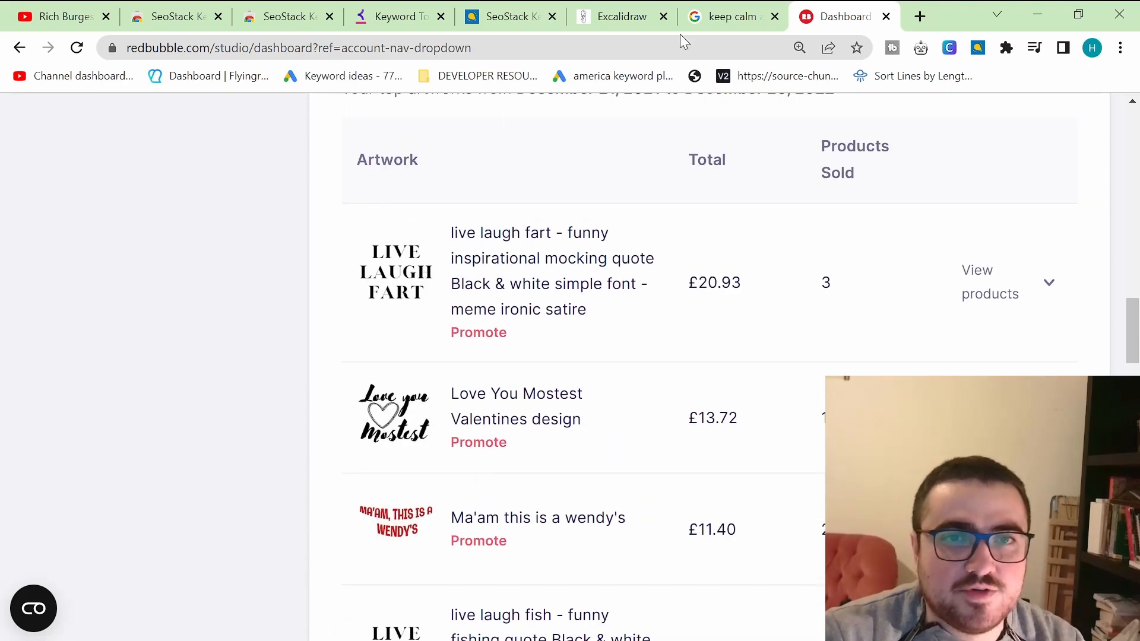
pyautogui.click(528, 8)
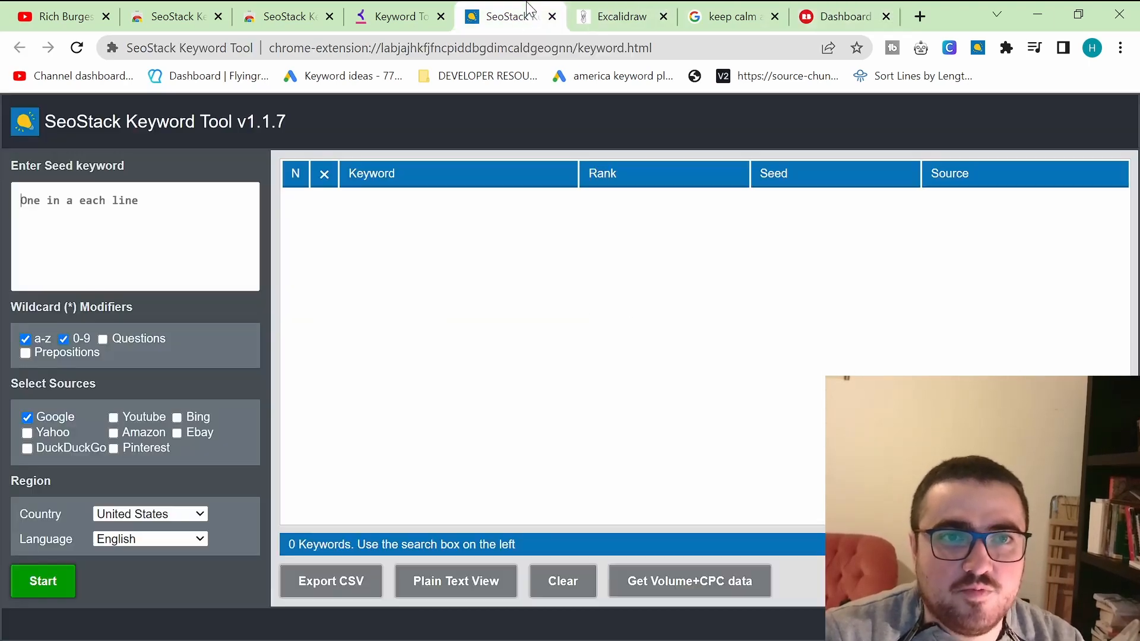
pyautogui.click(139, 226)
pyautogui.write('keep calm and')
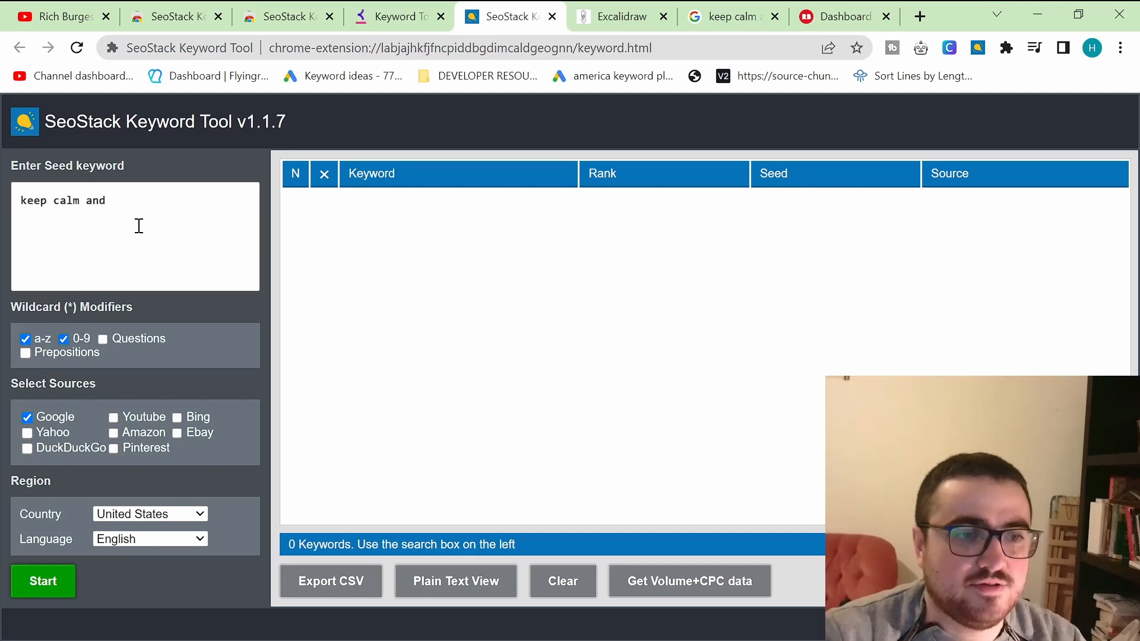
pyautogui.click(59, 591)
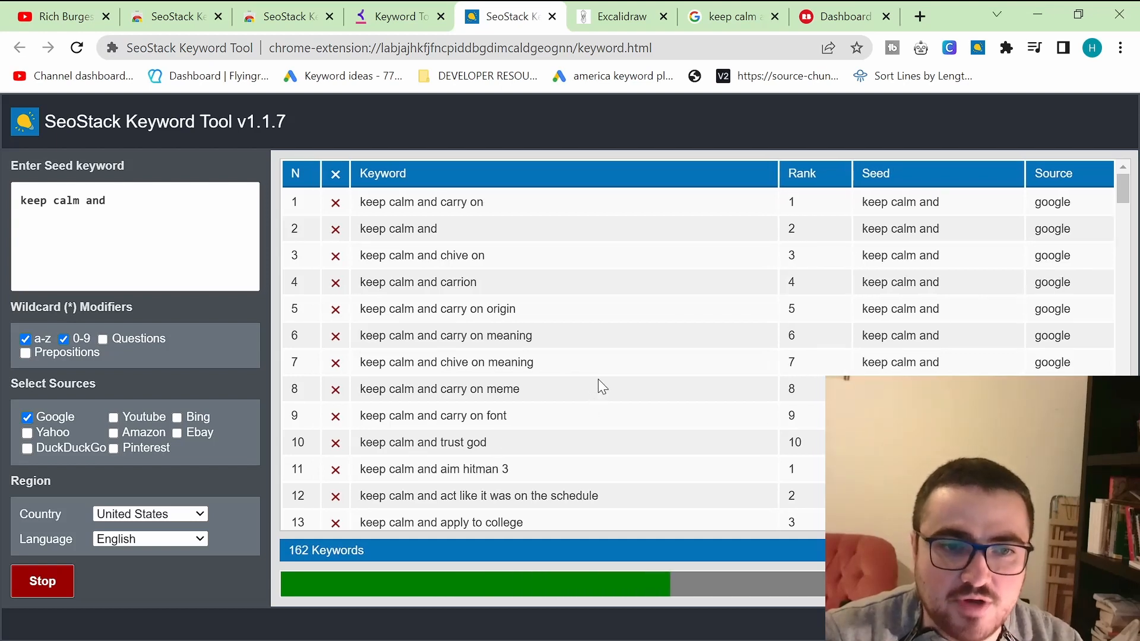
pyautogui.scroll(-3, 597, 378)
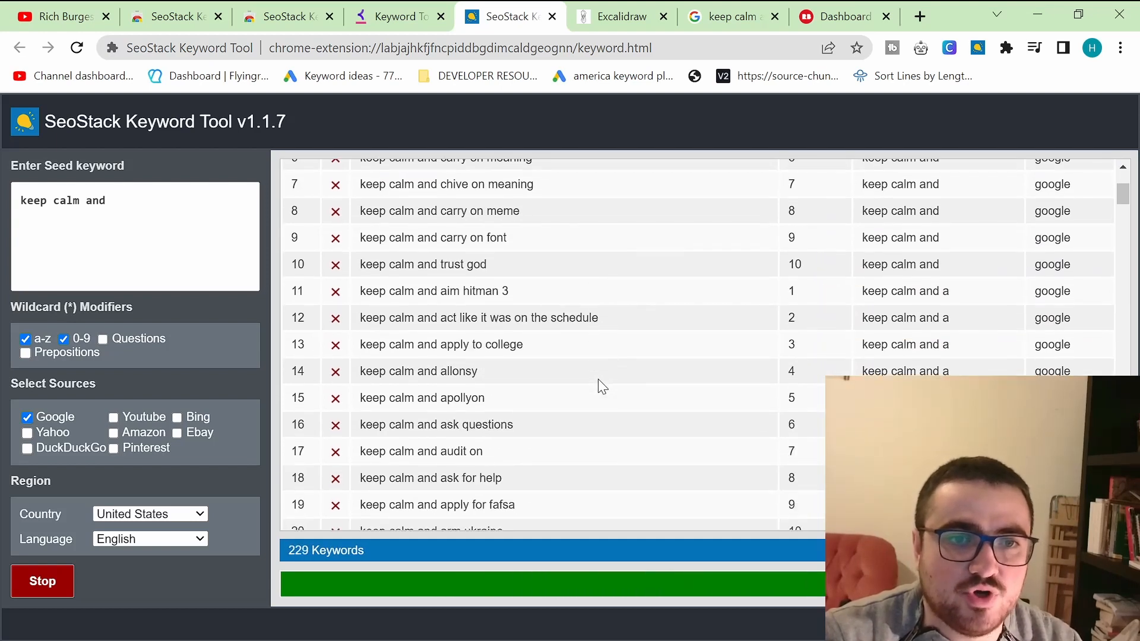
pyautogui.scroll(3, 597, 383)
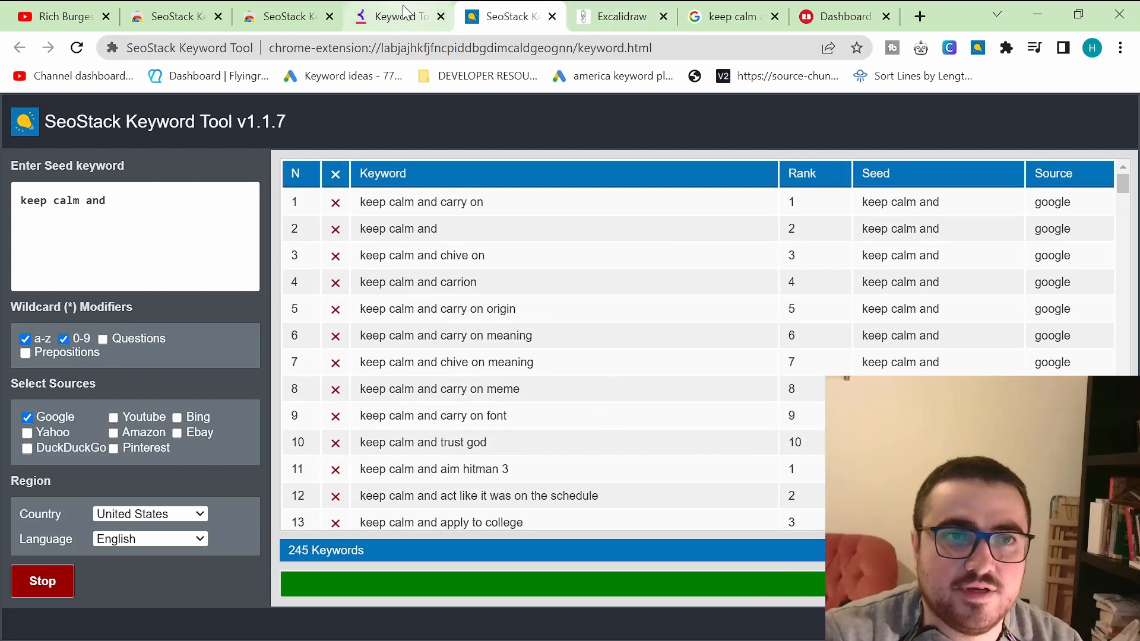
# Step: Search keywordtool.io for "keep calm and" keyword ideas
pyautogui.click(399, 16)
pyautogui.write('kee')
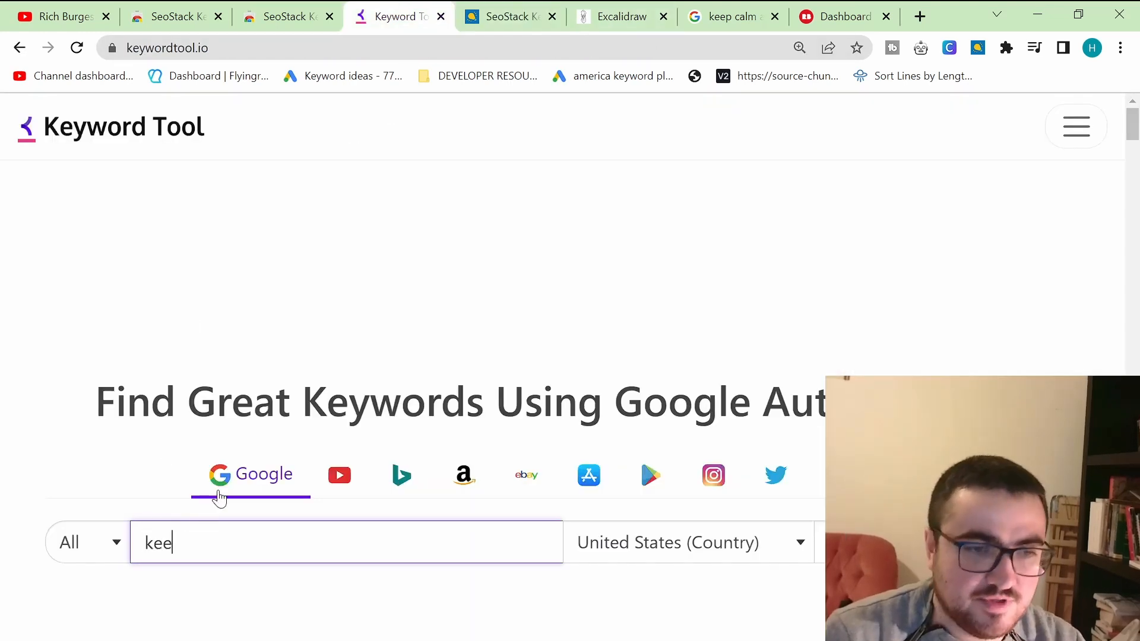
pyautogui.write('p calm and')
pyautogui.press('Return')
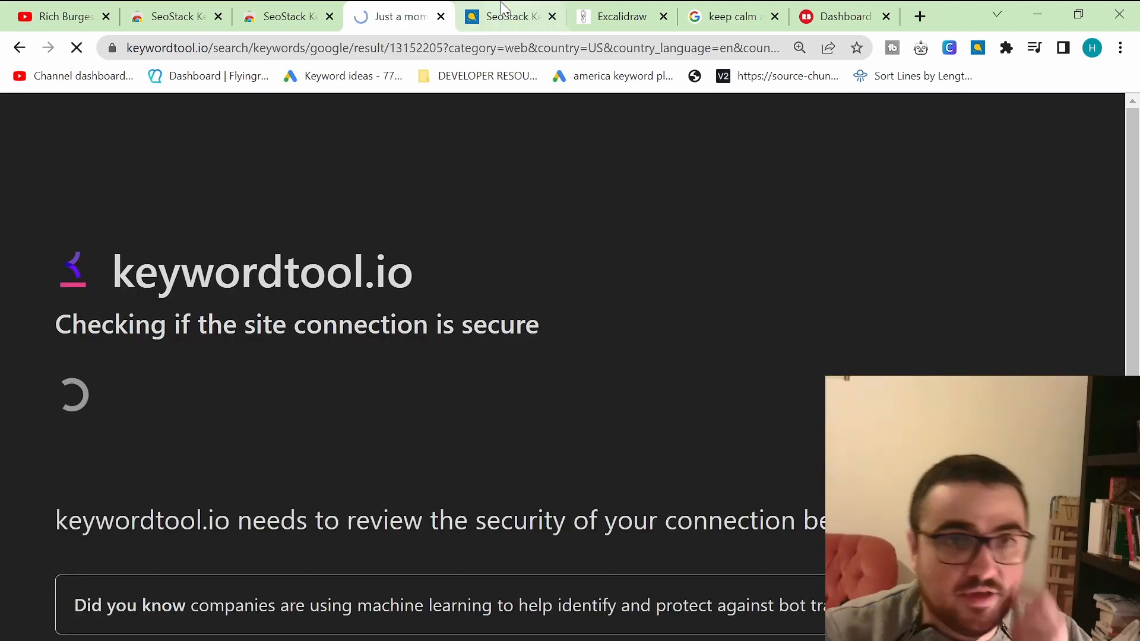
# Step: Browse the Keyword Tool result list of "keep calm and" suggestions
pyautogui.click(507, 16)
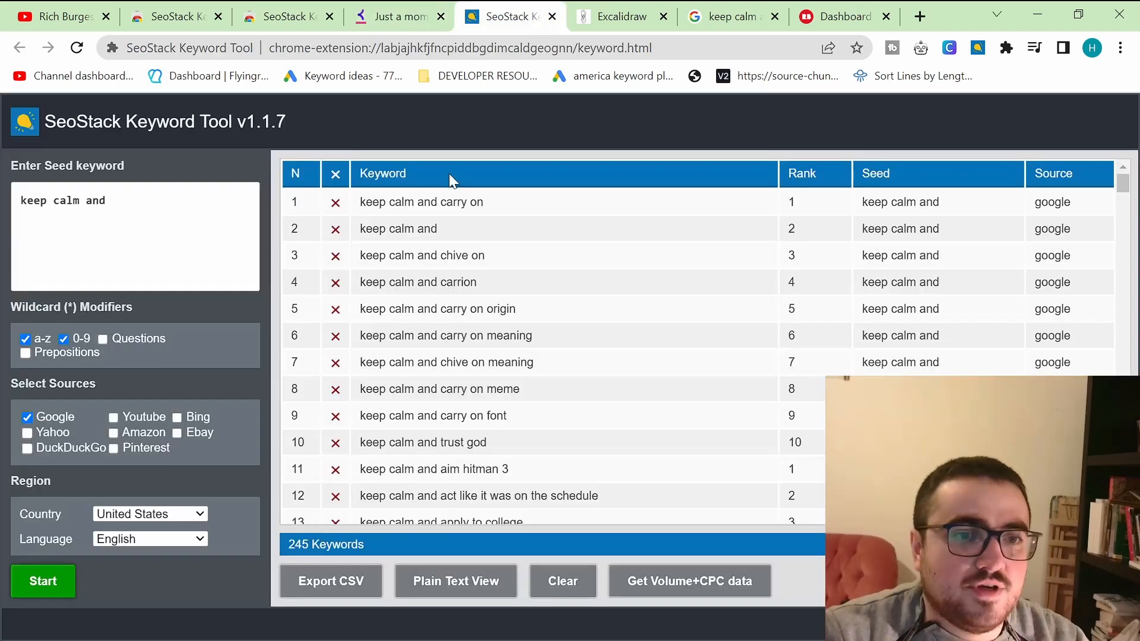
pyautogui.click(406, 7)
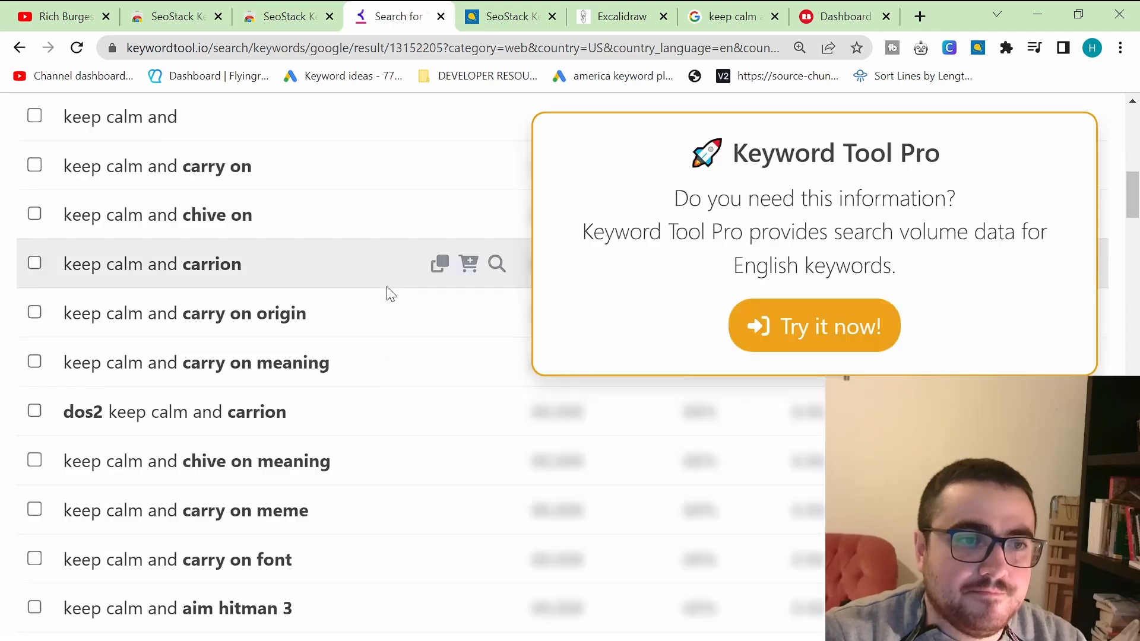
pyautogui.scroll(-1, 383, 294)
pyautogui.scroll(-3, 378, 294)
pyautogui.scroll(-10, 378, 295)
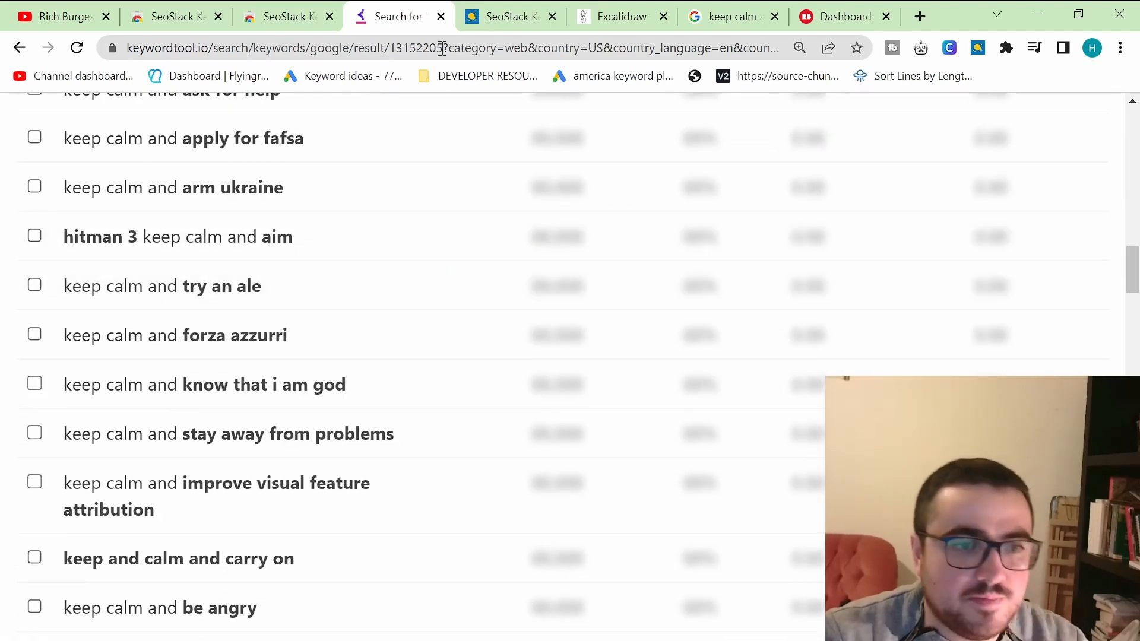
pyautogui.scroll(6, 410, 288)
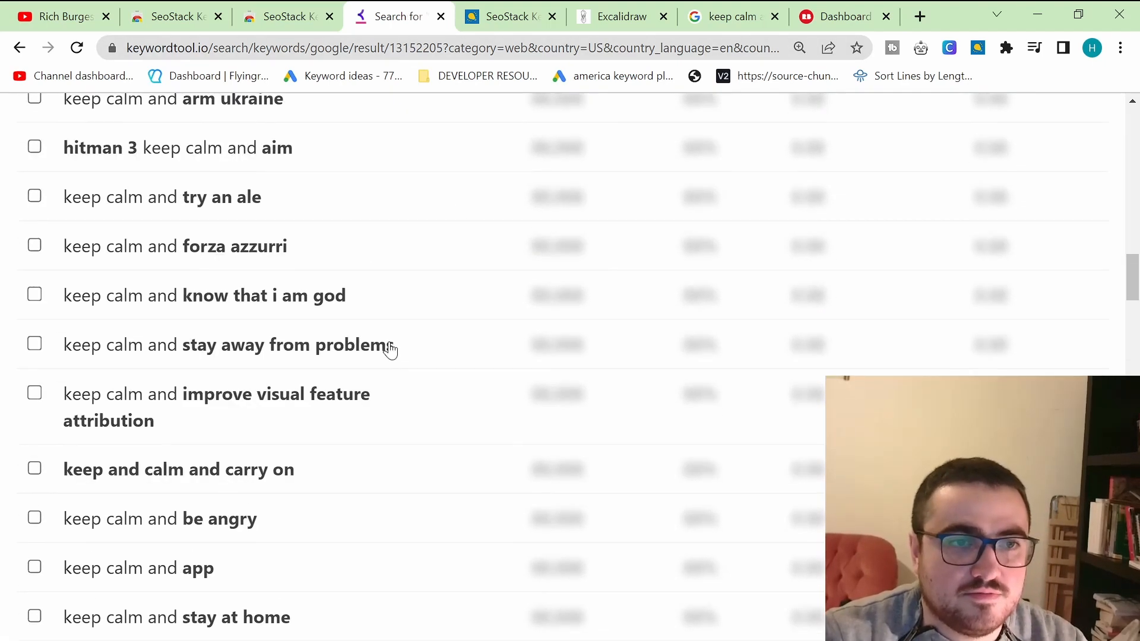
# Step: Scroll through the SeoStack results and export the keyword list as a CSV file
pyautogui.click(539, 17)
pyautogui.scroll(-13, 514, 369)
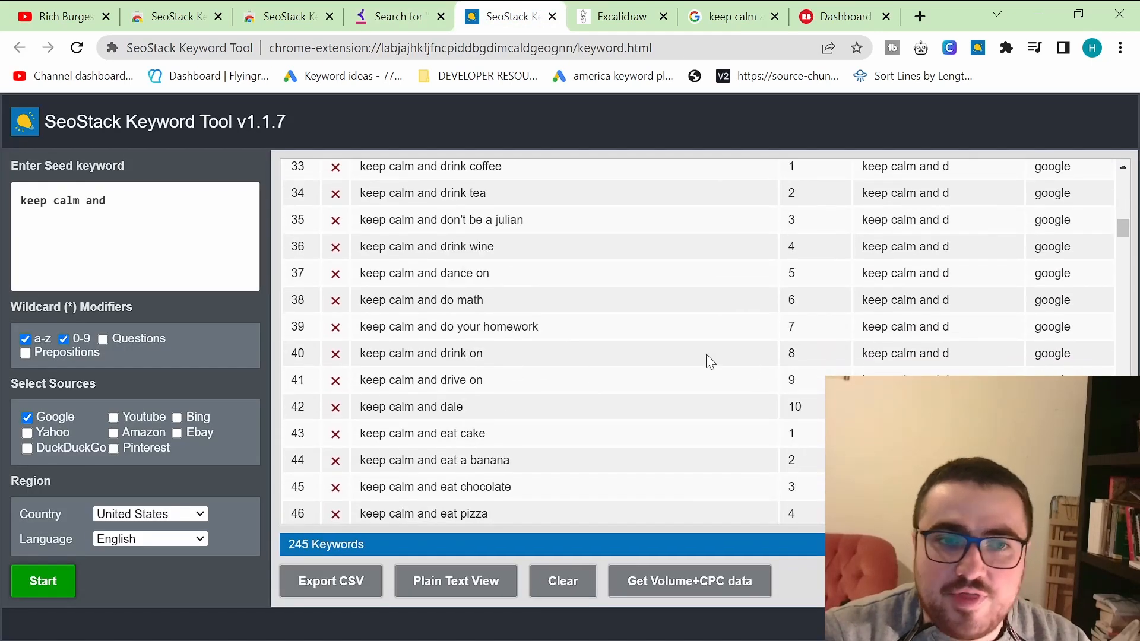
pyautogui.scroll(-20, 811, 329)
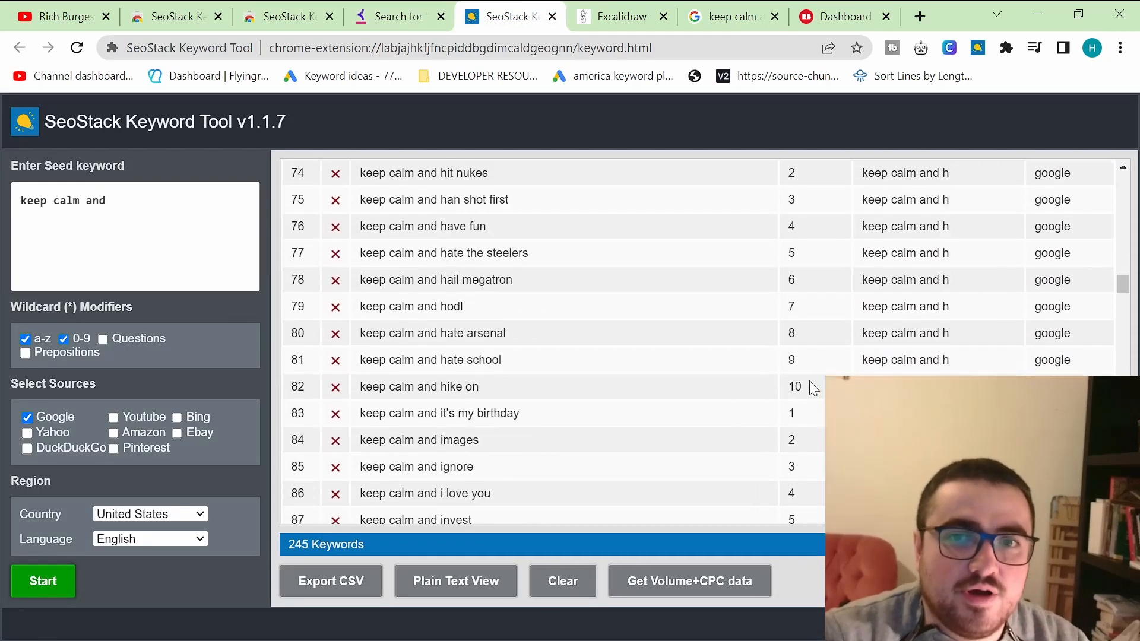
pyautogui.scroll(-20, 810, 381)
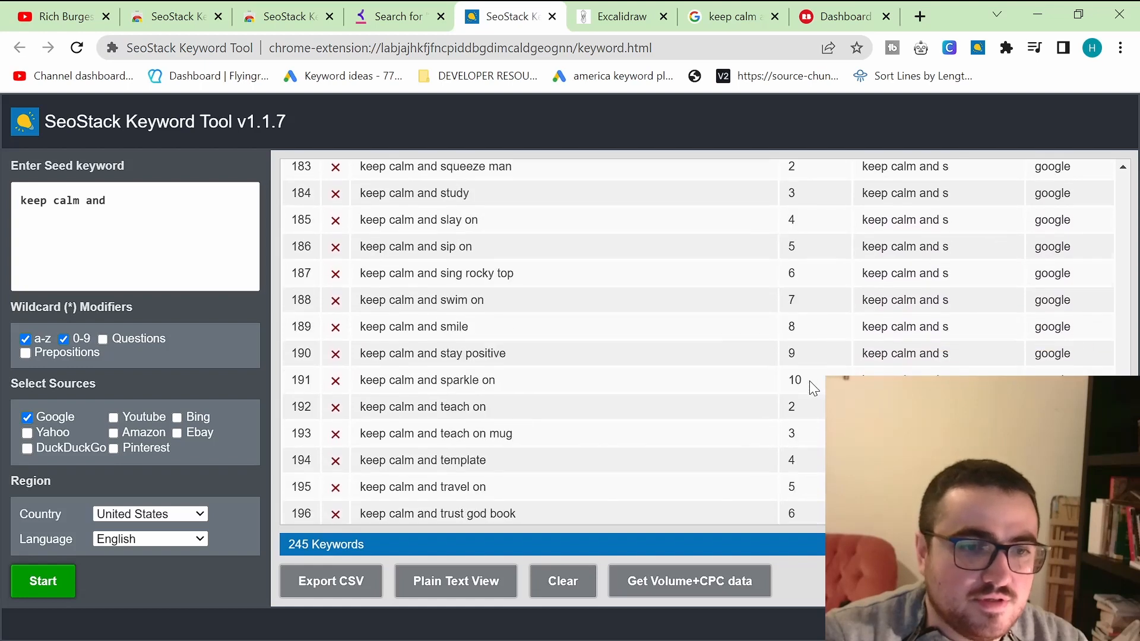
pyautogui.click(346, 581)
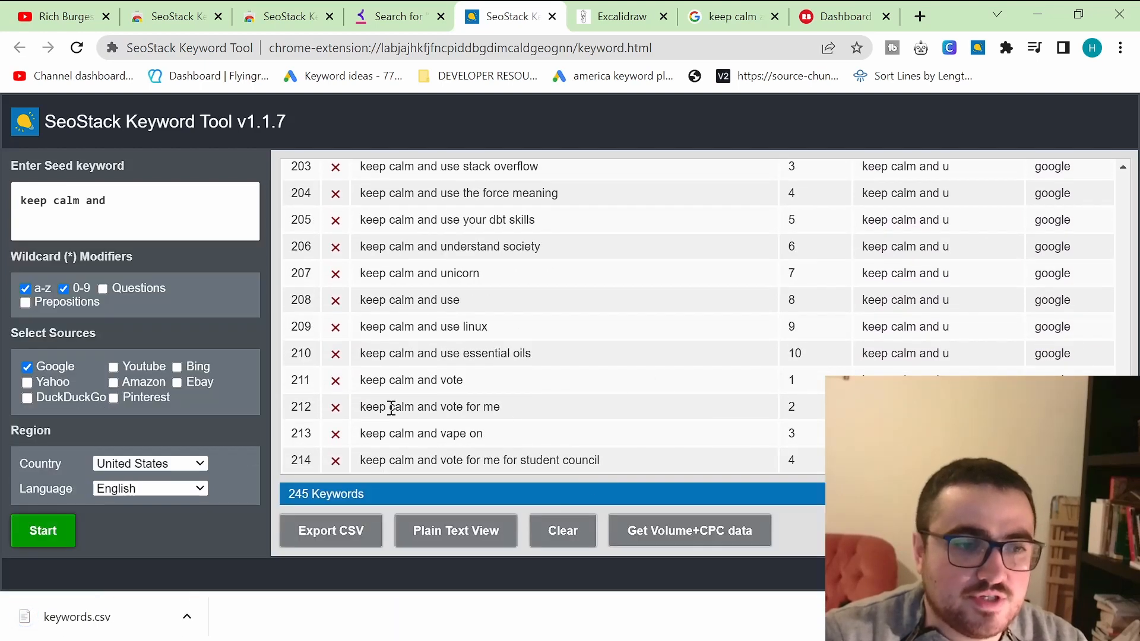
pyautogui.click(123, 625)
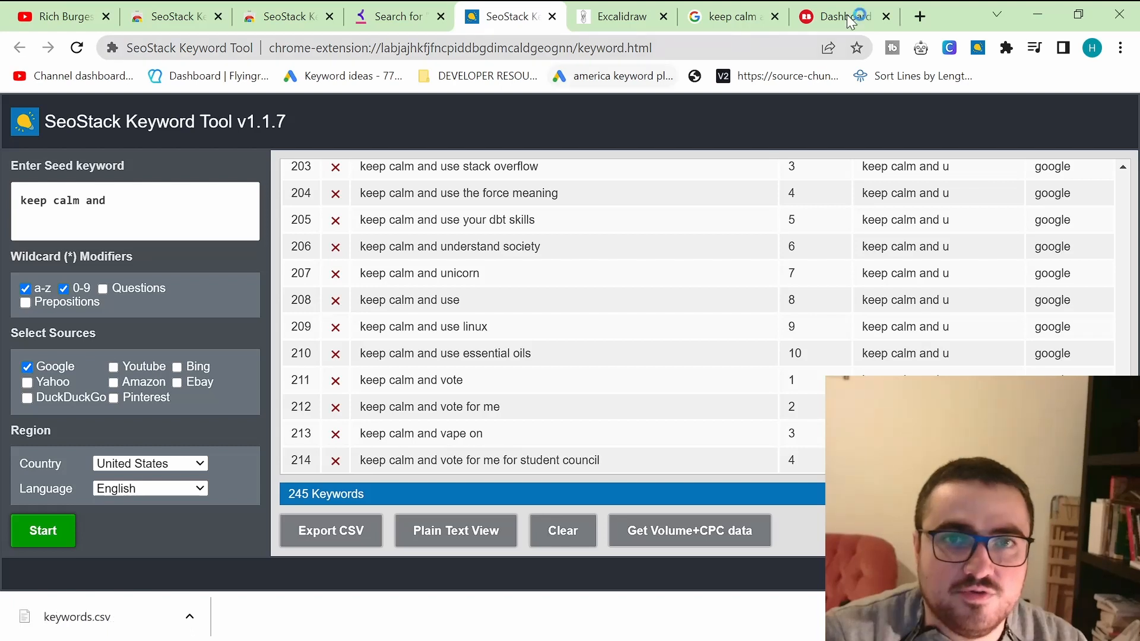
# Step: Search Google for sheets in a new tab
pyautogui.click(919, 16)
pyautogui.write('sheets')
pyautogui.press('Return')
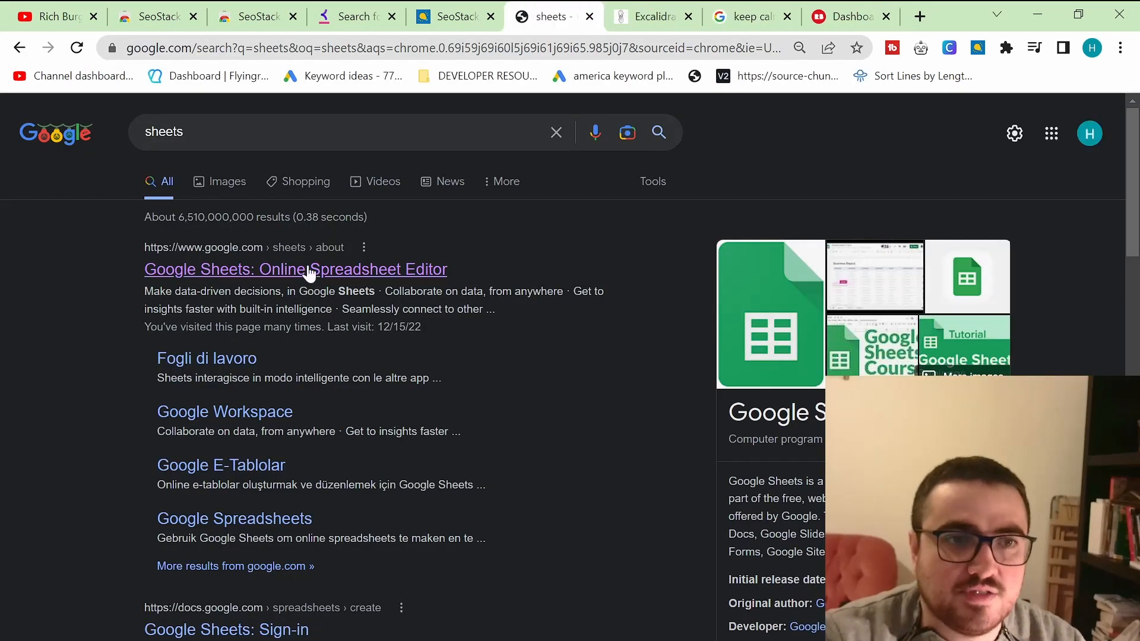
# Step: Open the Google Sheets home page with its recent spreadsheets list
pyautogui.click(309, 272)
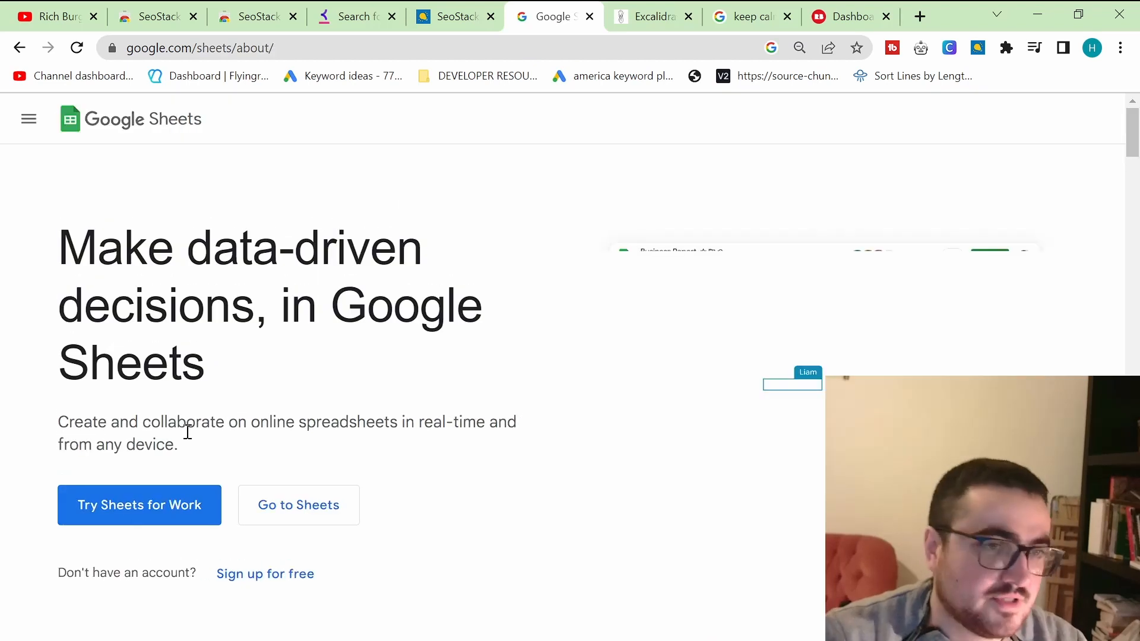
pyautogui.click(312, 501)
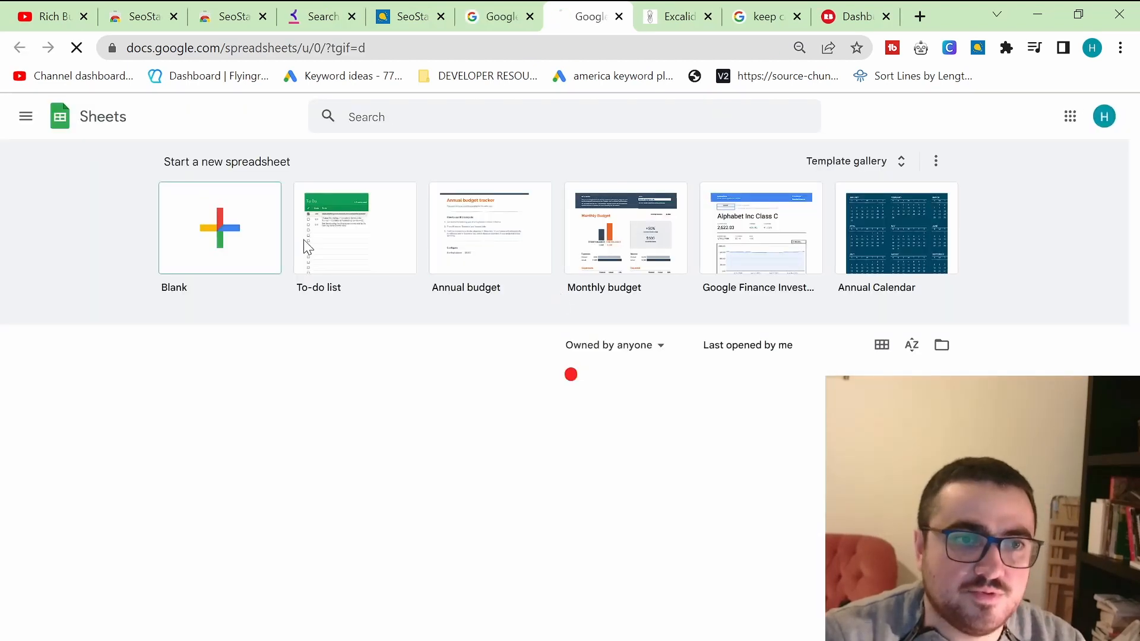
pyautogui.click(270, 243)
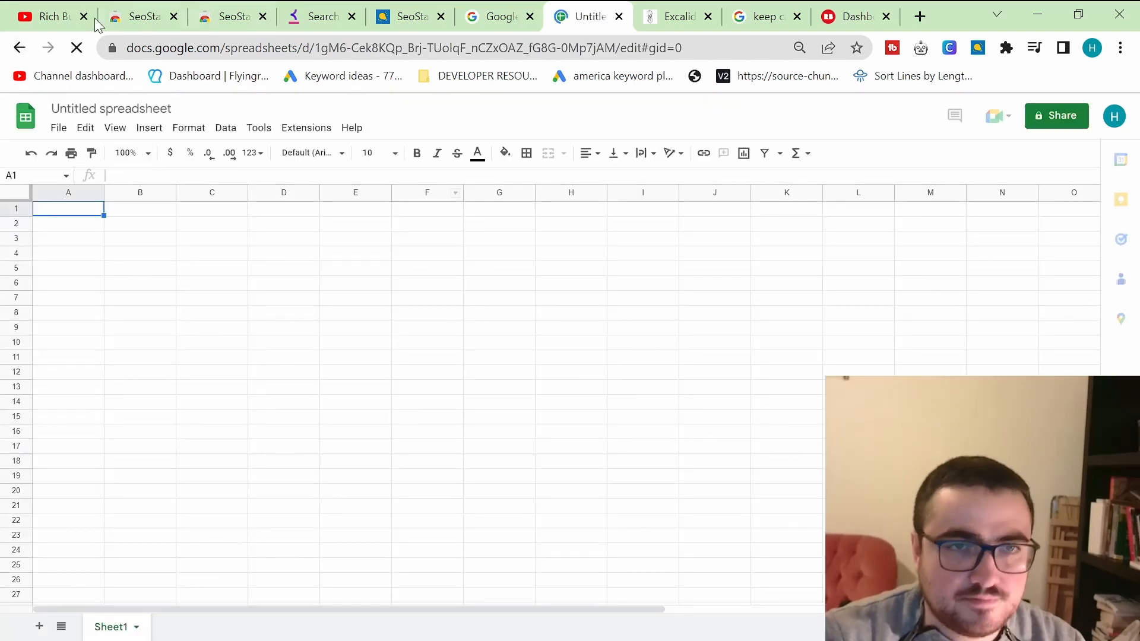
pyautogui.hotkey('alt', 'Left')
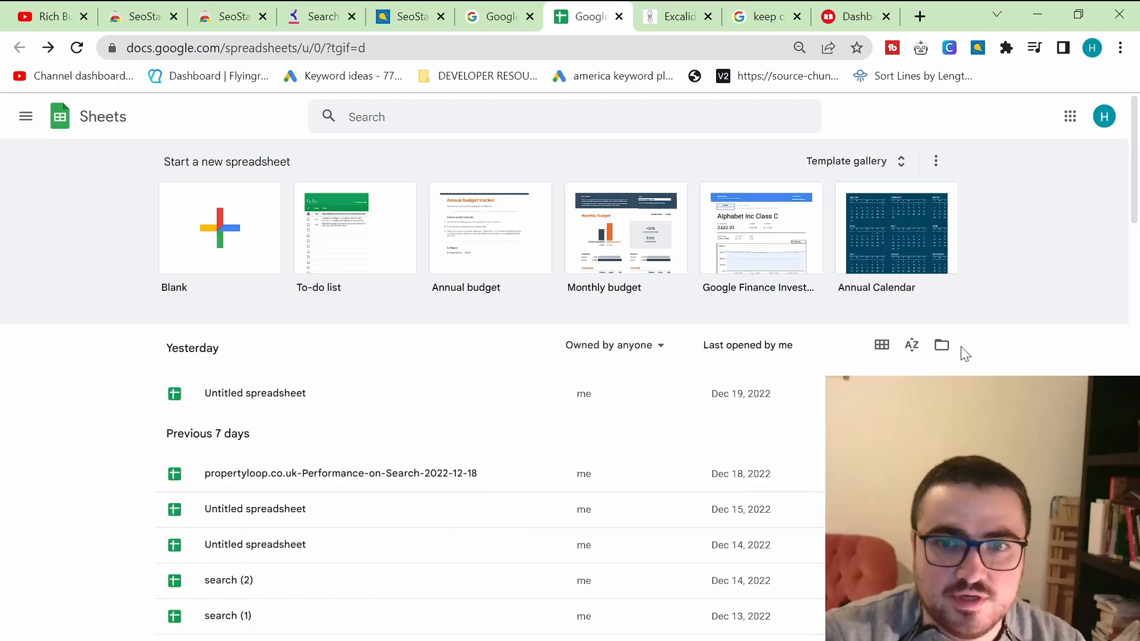
# Step: Upload keywords.csv through the file picker and open it with Google Sheets
pyautogui.click(942, 346)
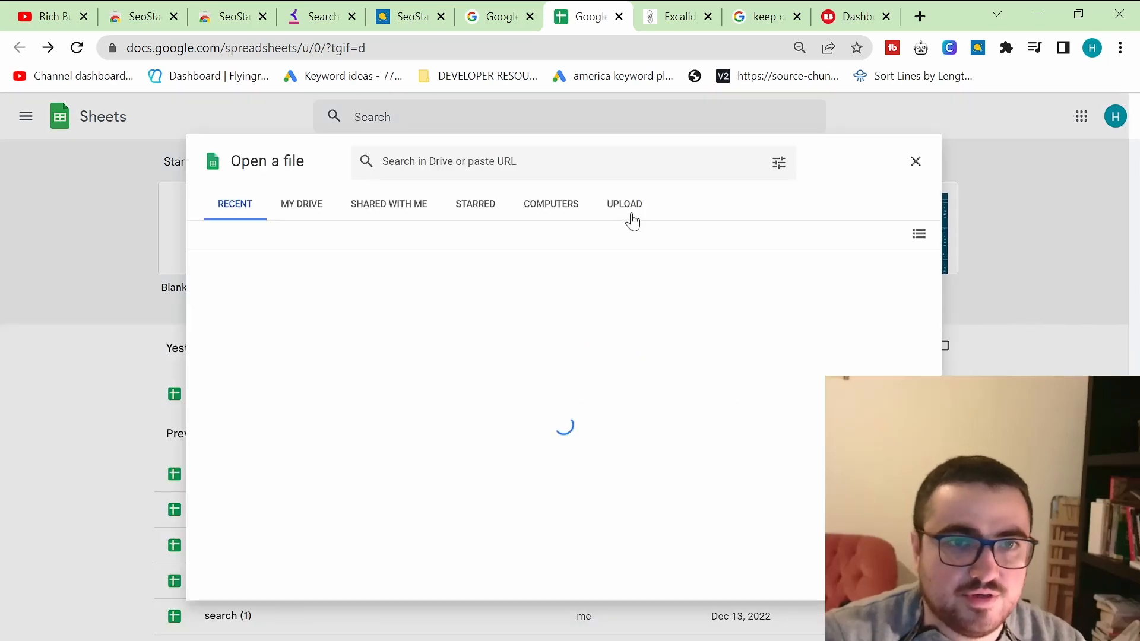
pyautogui.click(628, 213)
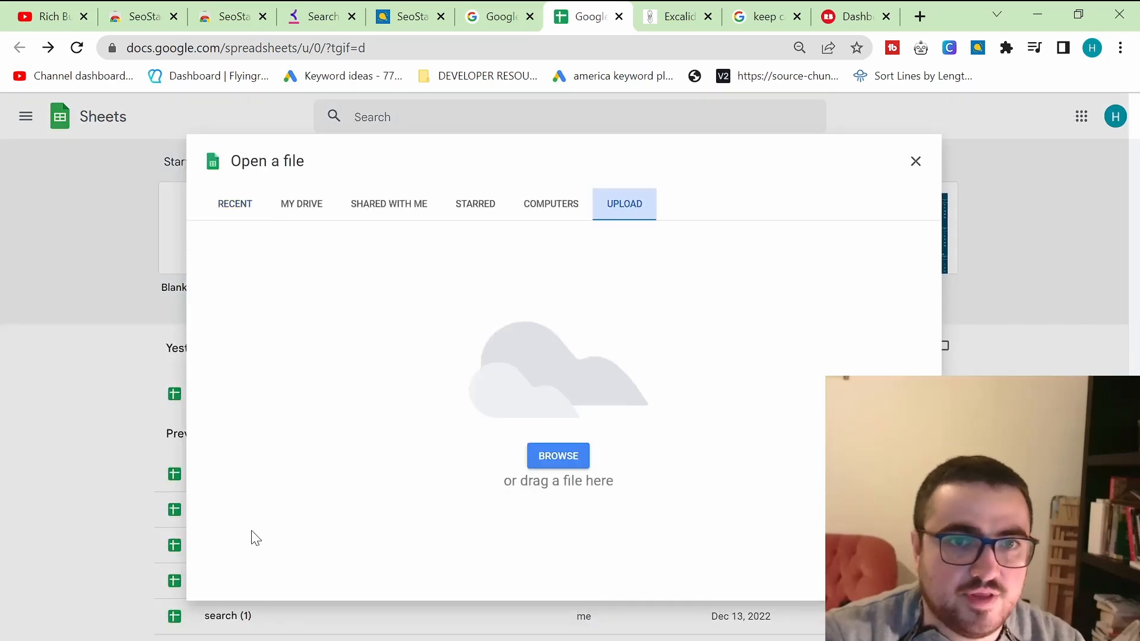
pyautogui.click(558, 456)
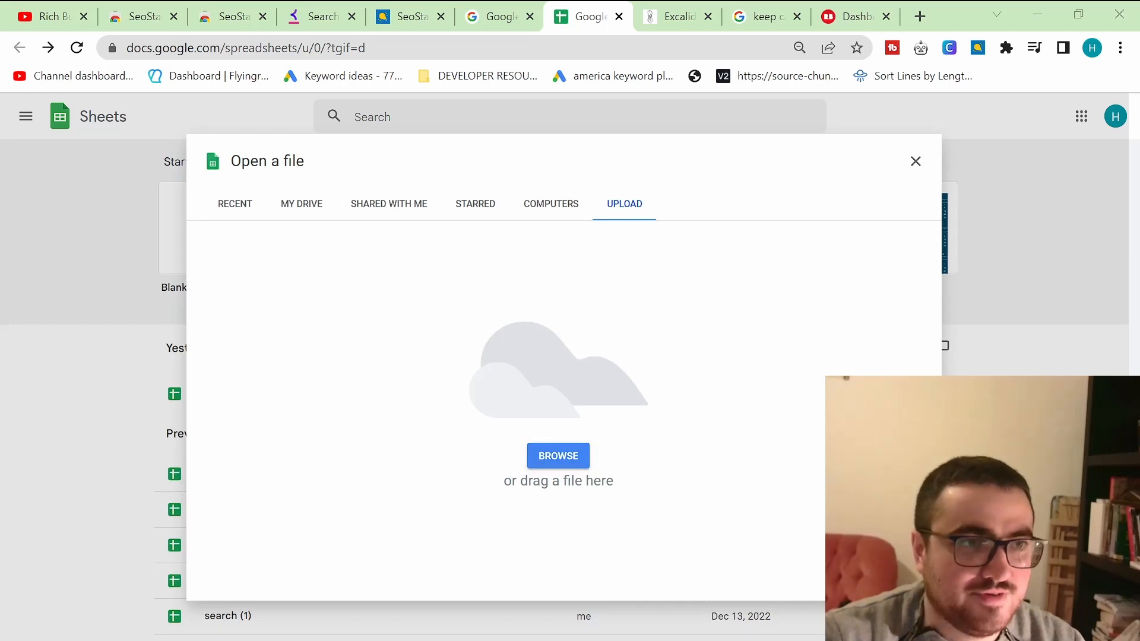
pyautogui.doubleClick(254, 148)
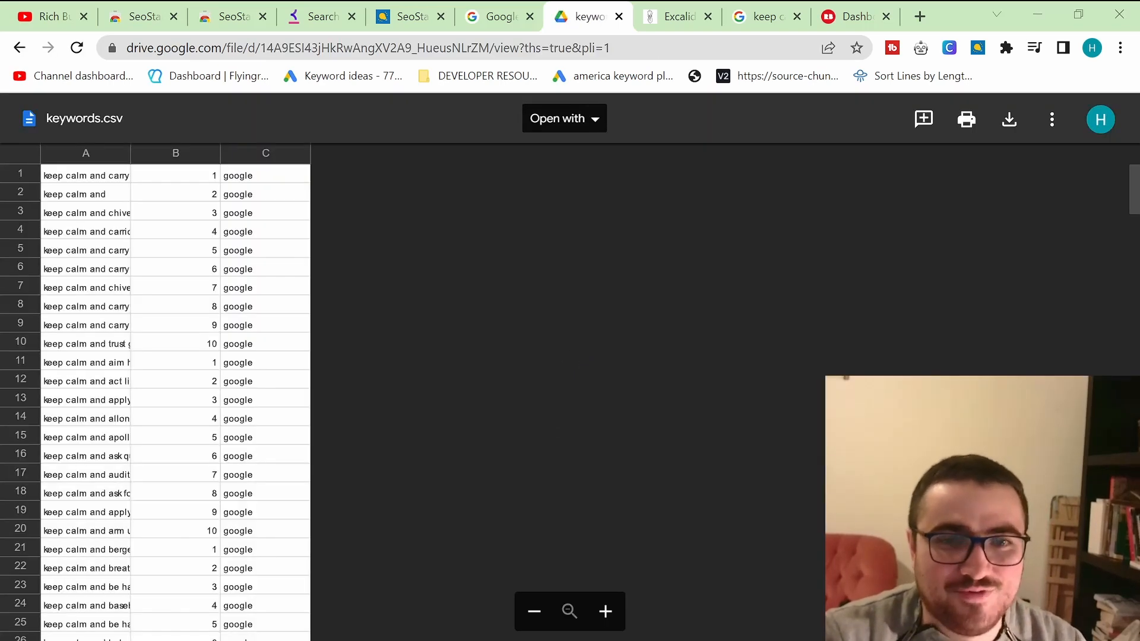
pyautogui.click(565, 126)
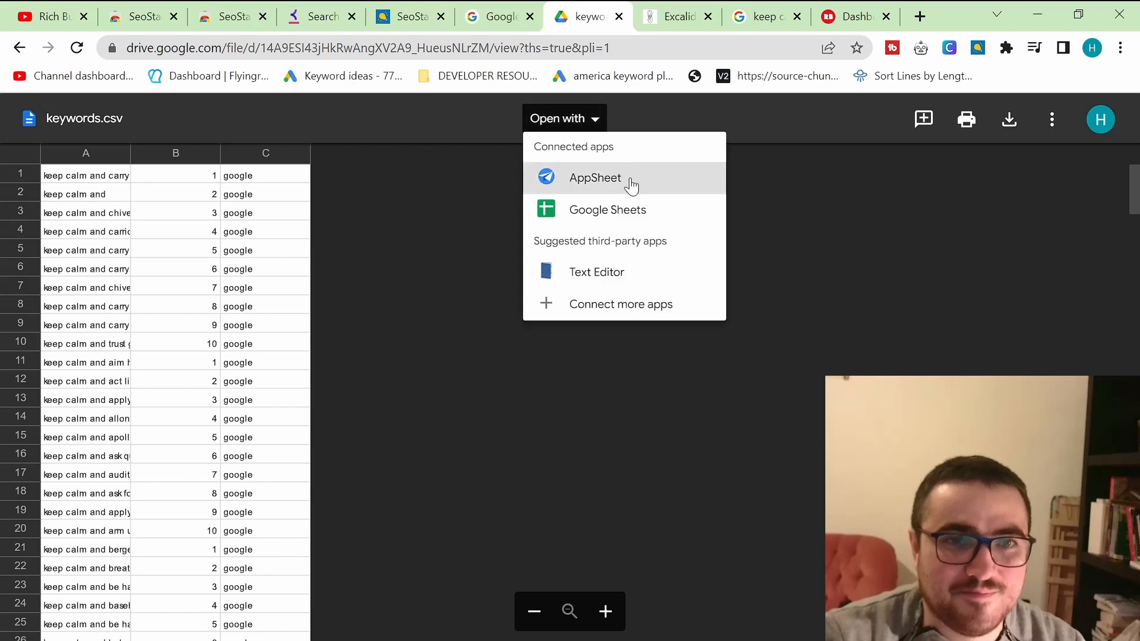
pyautogui.click(630, 209)
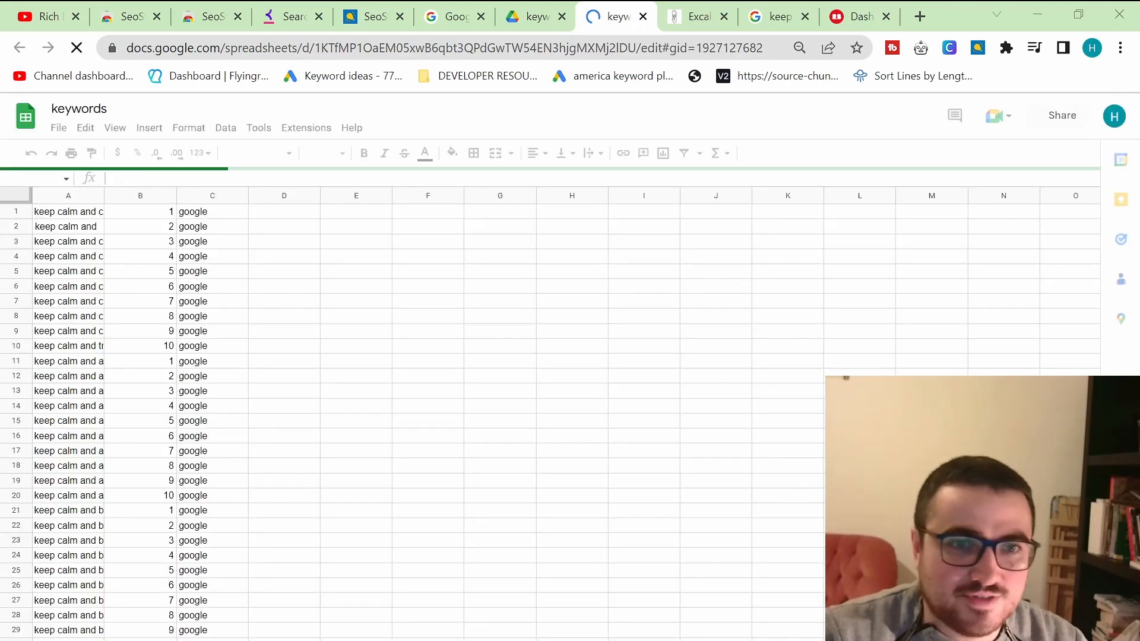
# Step: Auto-fit column A to the keyword text and scroll through the whole imported keyword list
pyautogui.doubleClick(102, 193)
pyautogui.scroll(-3, 234, 340)
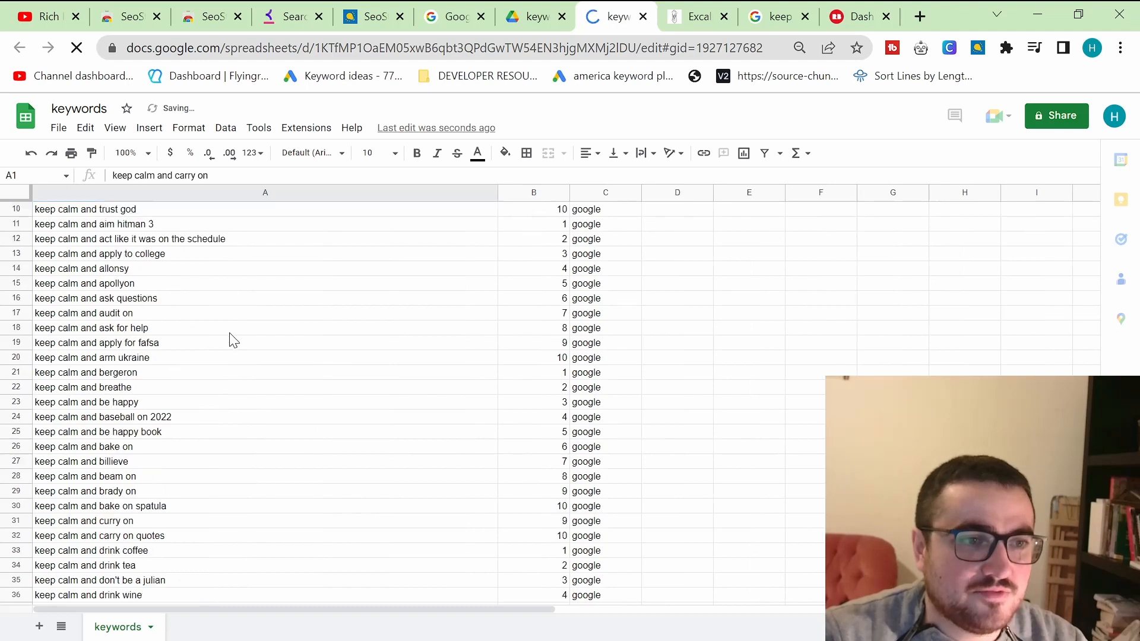
pyautogui.scroll(-20, 233, 341)
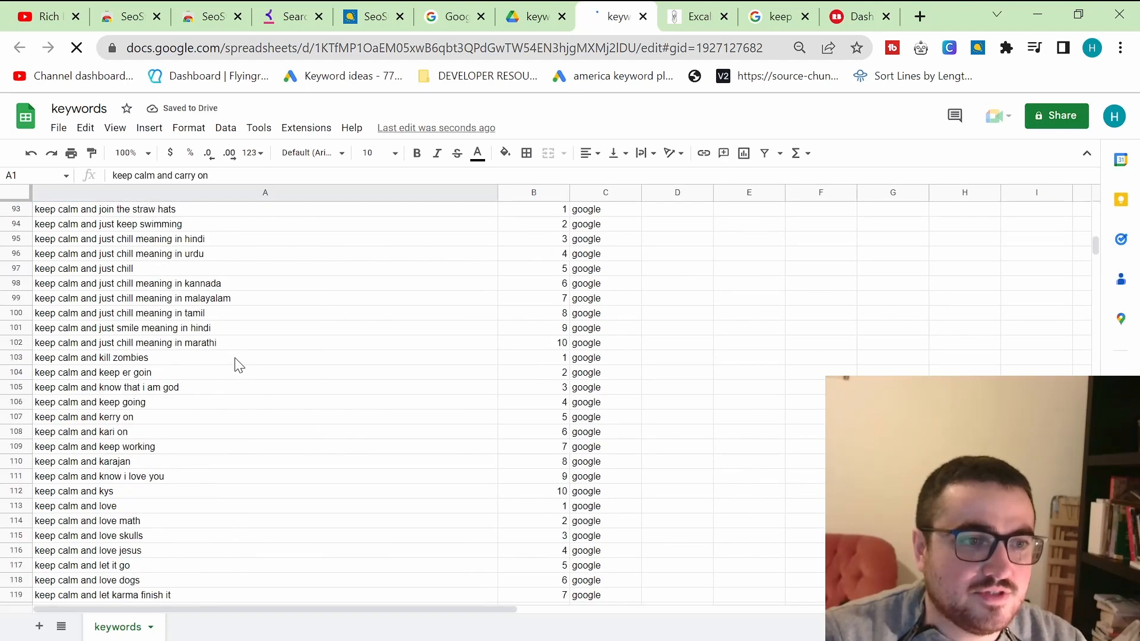
pyautogui.click(178, 314)
pyautogui.scroll(-8, 264, 365)
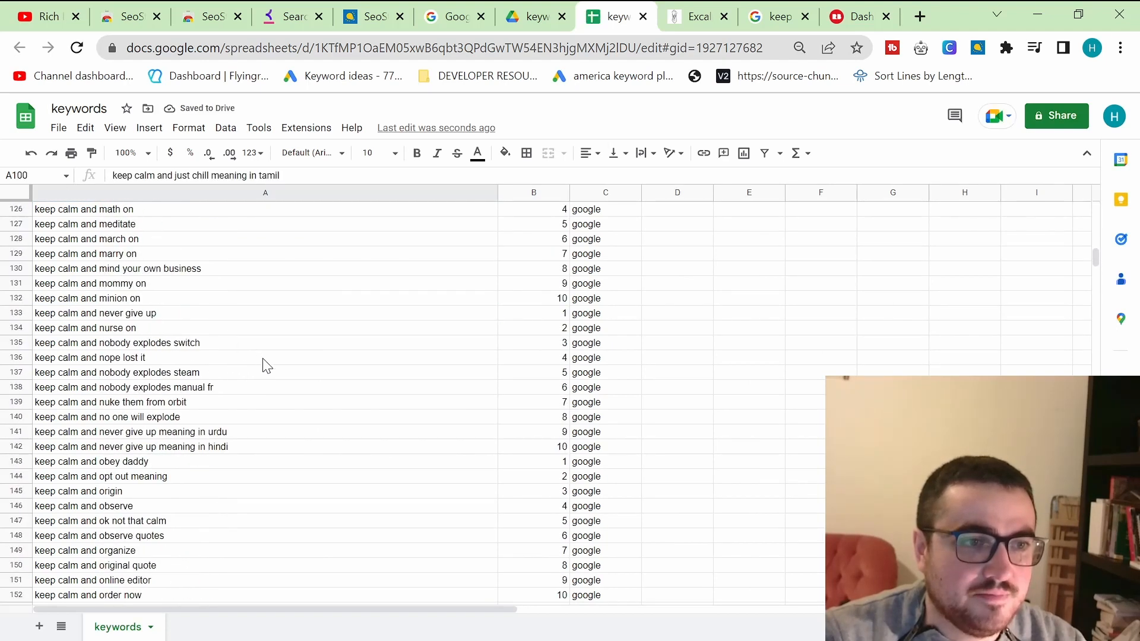
pyautogui.scroll(-1, 266, 366)
pyautogui.scroll(-20, 187, 333)
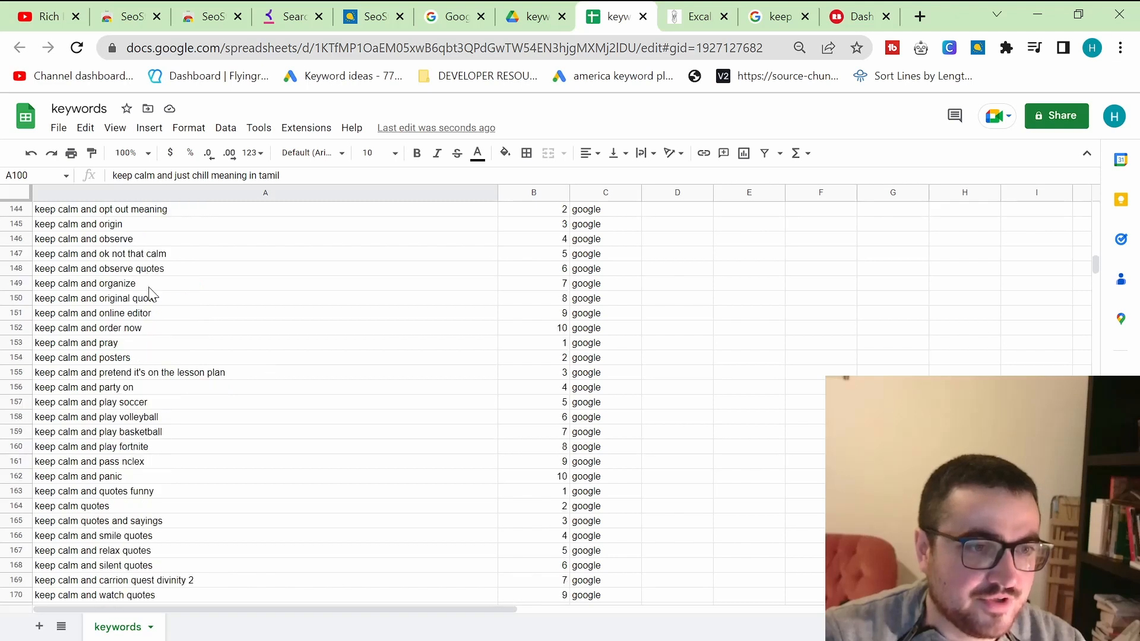
pyautogui.scroll(-2, 221, 386)
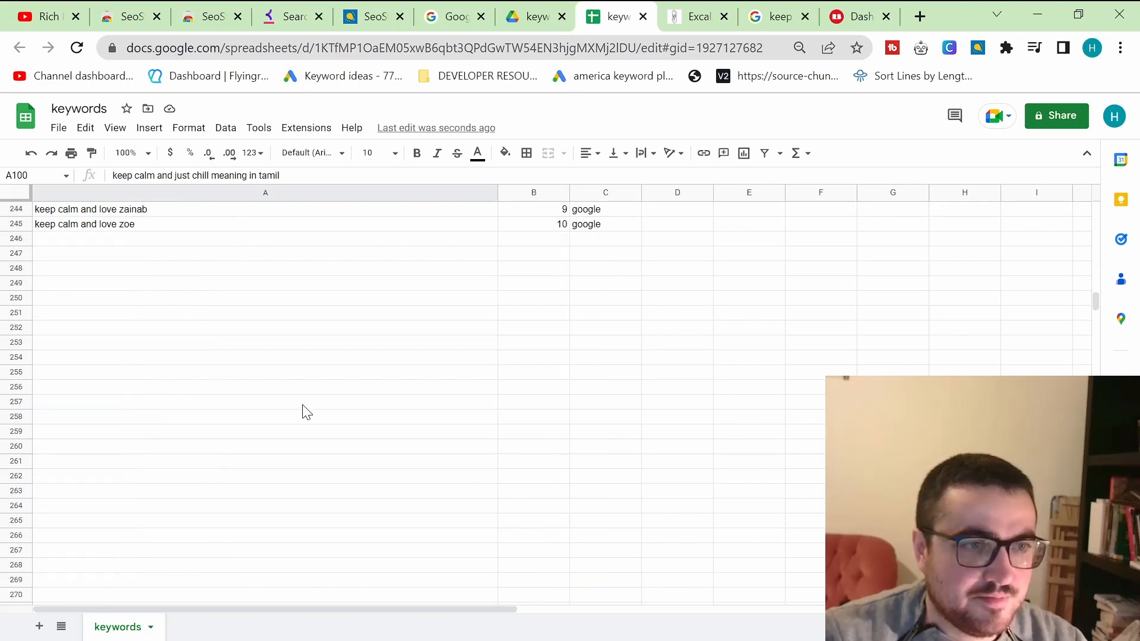
pyautogui.scroll(20, 303, 410)
pyautogui.scroll(20, 320, 430)
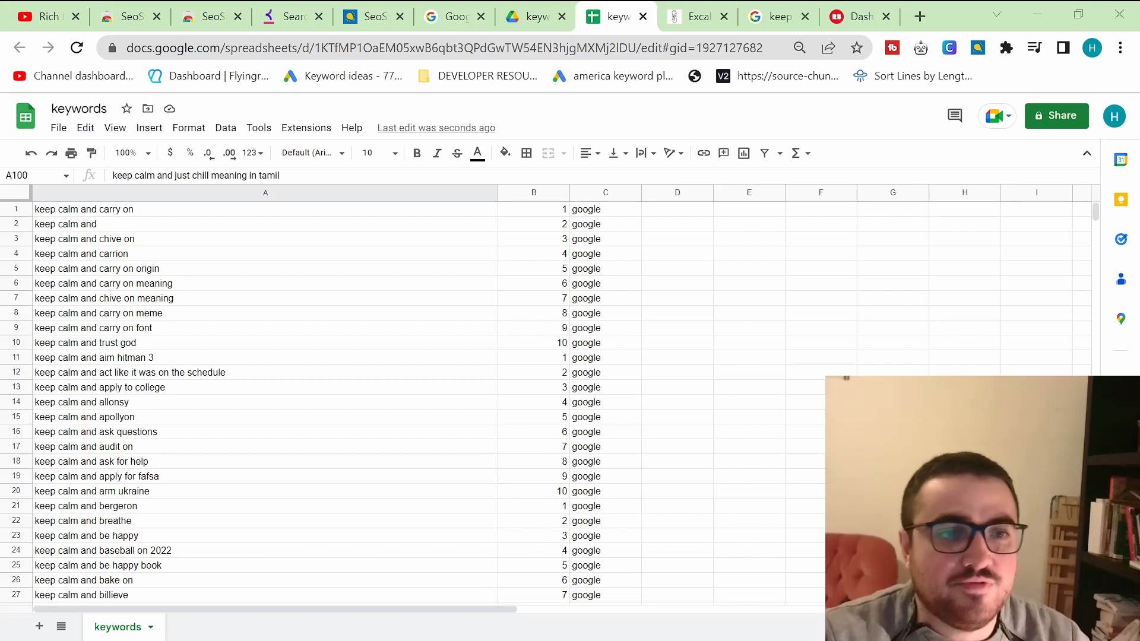
# Step: Copy the keyword keep calm and chive on from the spreadsheet
pyautogui.click(119, 211)
pyautogui.hotkey('ctrl', 'c')
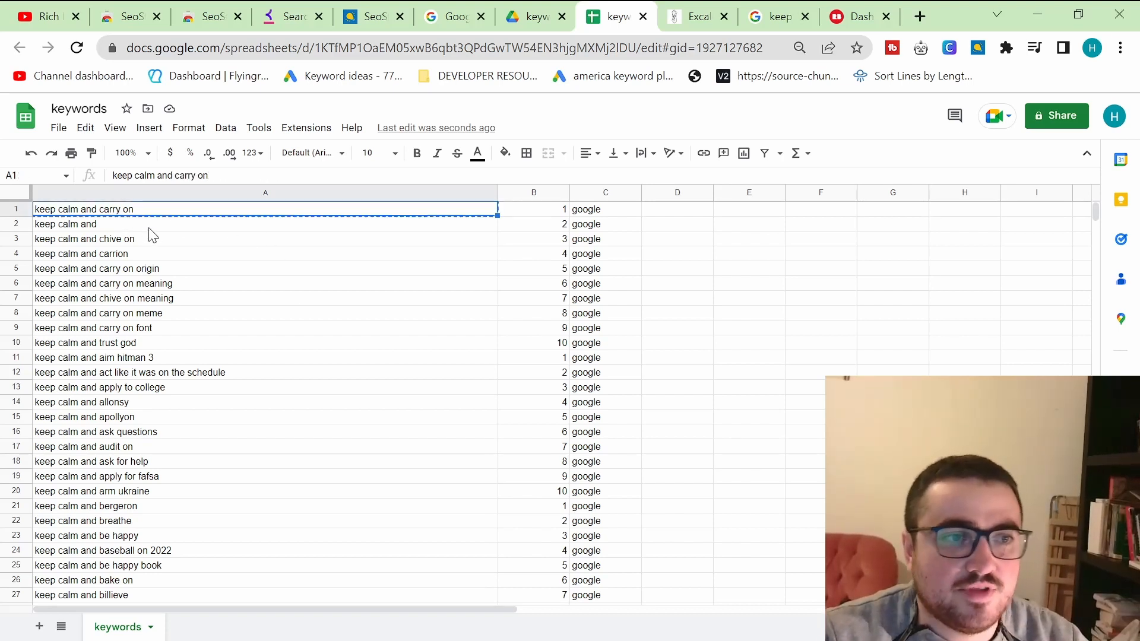
pyautogui.click(136, 242)
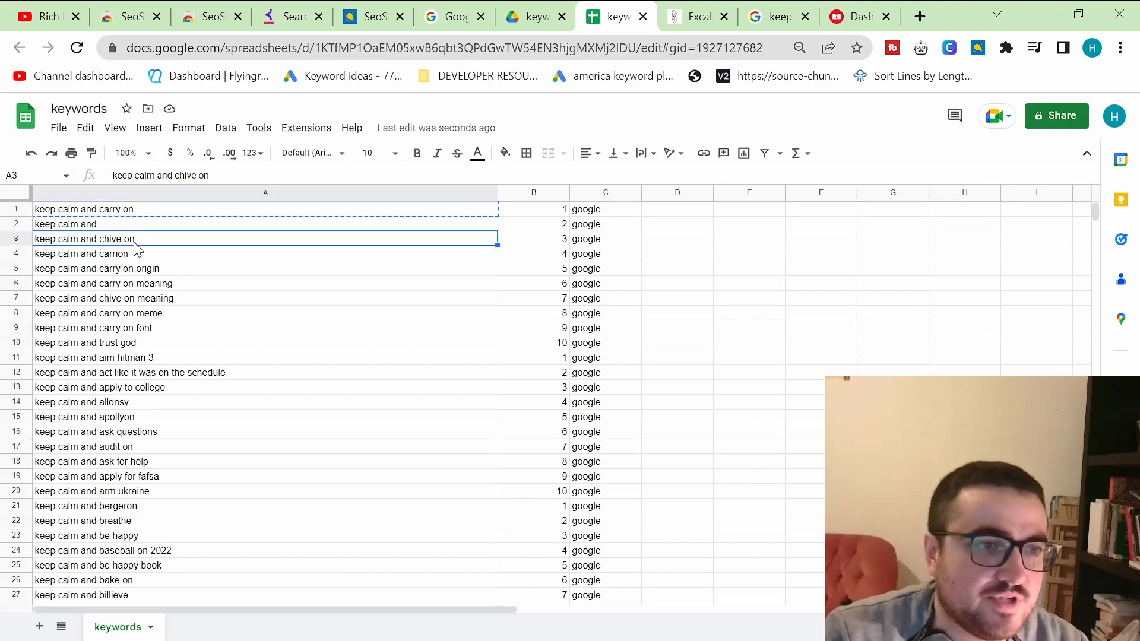
pyautogui.hotkey('ctrl', 'c')
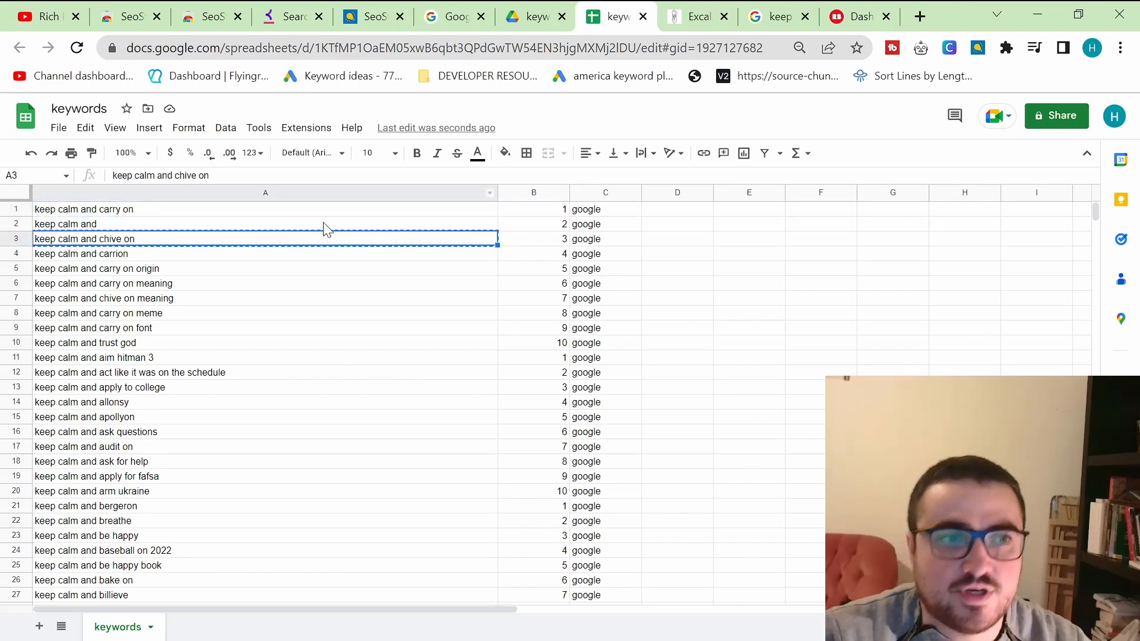
# Step: Open photopea.com in a new browser tab
pyautogui.click(920, 16)
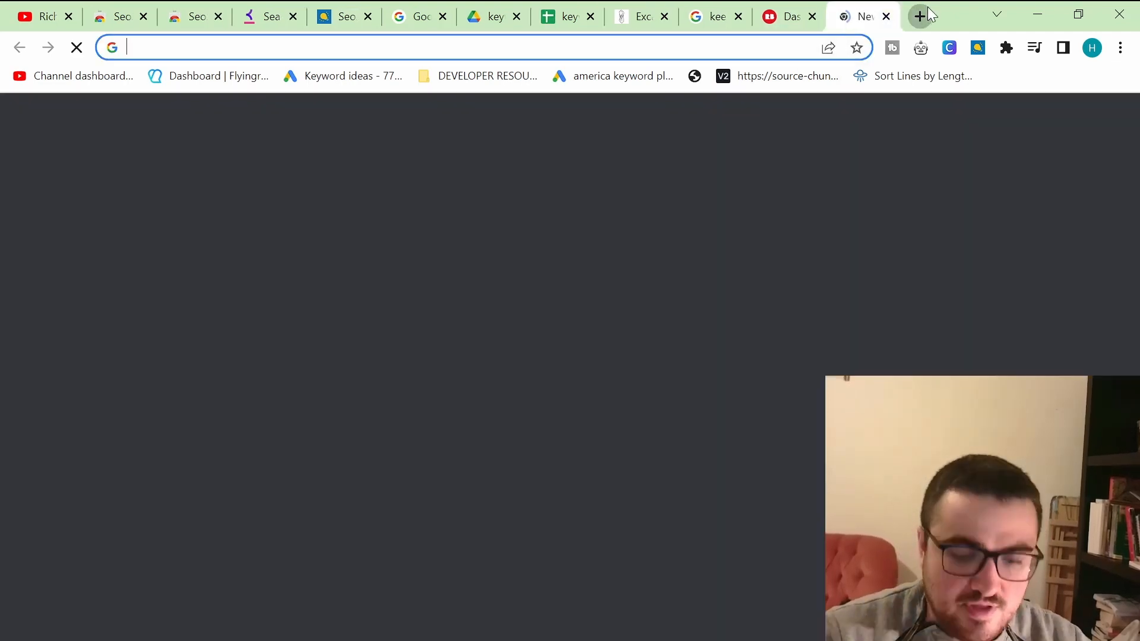
pyautogui.write('pho')
pyautogui.press('Return')
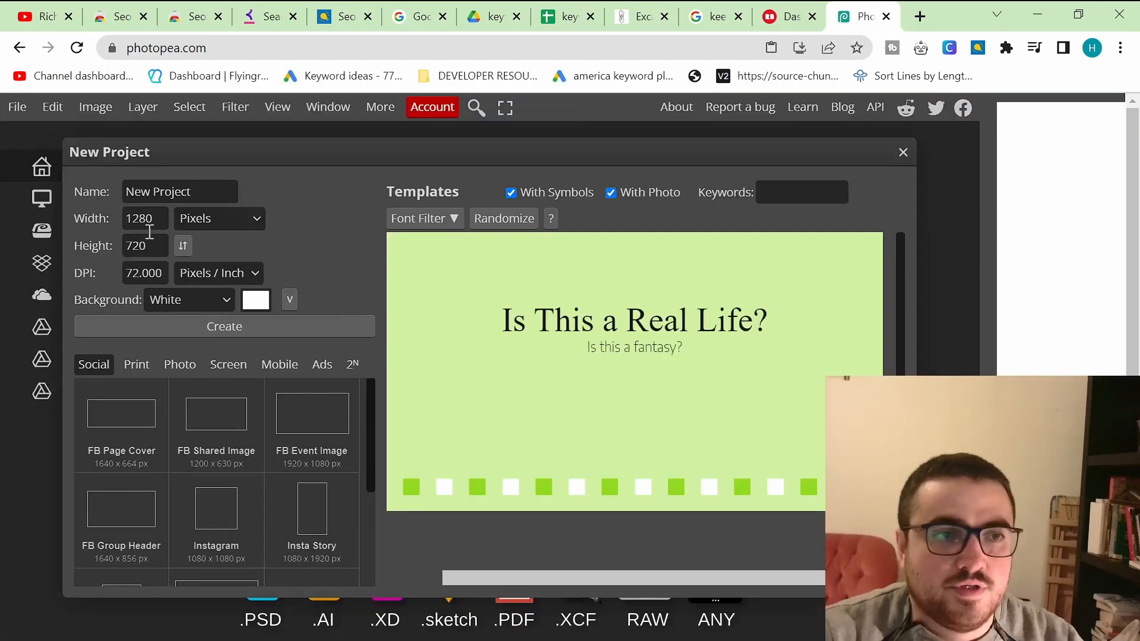
# Step: Create a new 4500 x 5400 pixel project with a transparent background
pyautogui.moveTo(154, 223); pyautogui.dragTo(29, 230)
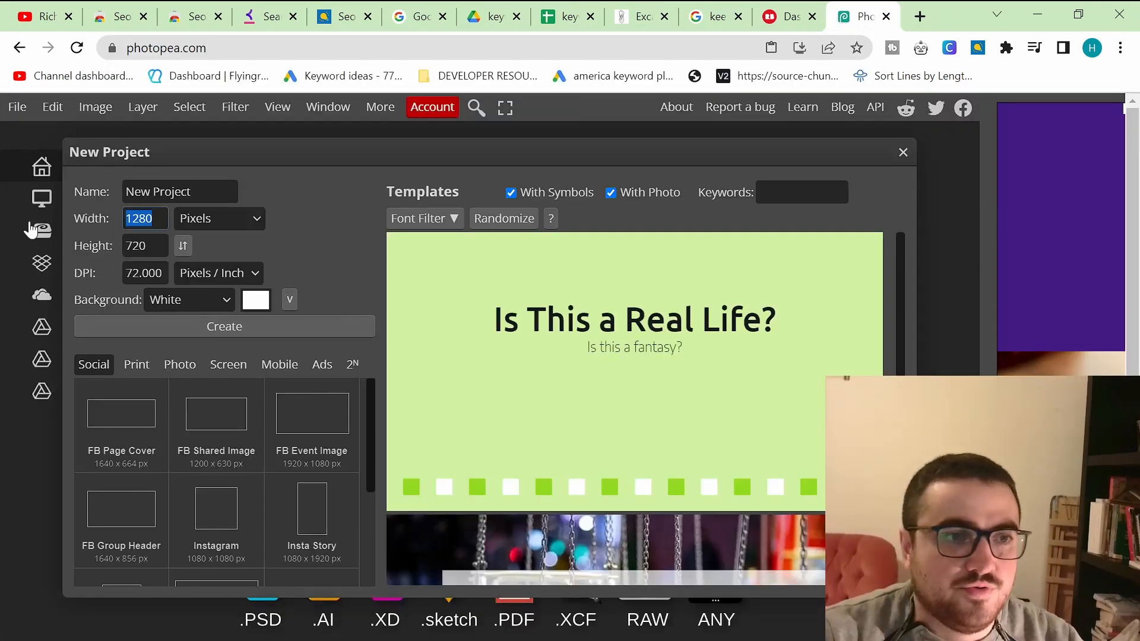
pyautogui.write('4500')
pyautogui.moveTo(160, 251); pyautogui.dragTo(79, 235)
pyautogui.write('5400')
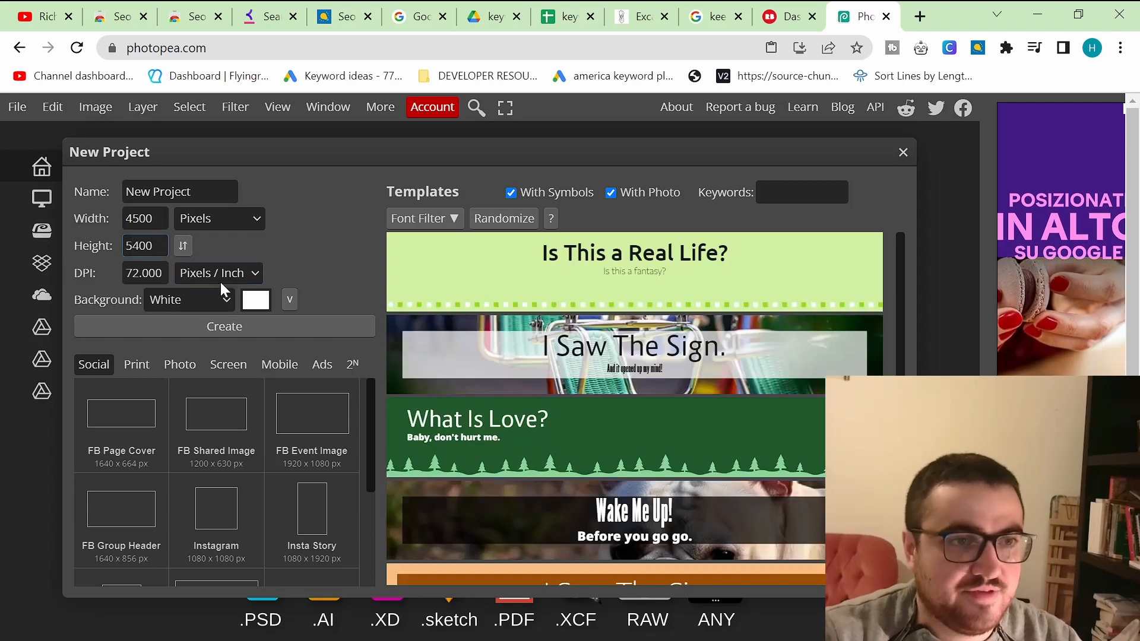
pyautogui.click(189, 300)
pyautogui.click(230, 329)
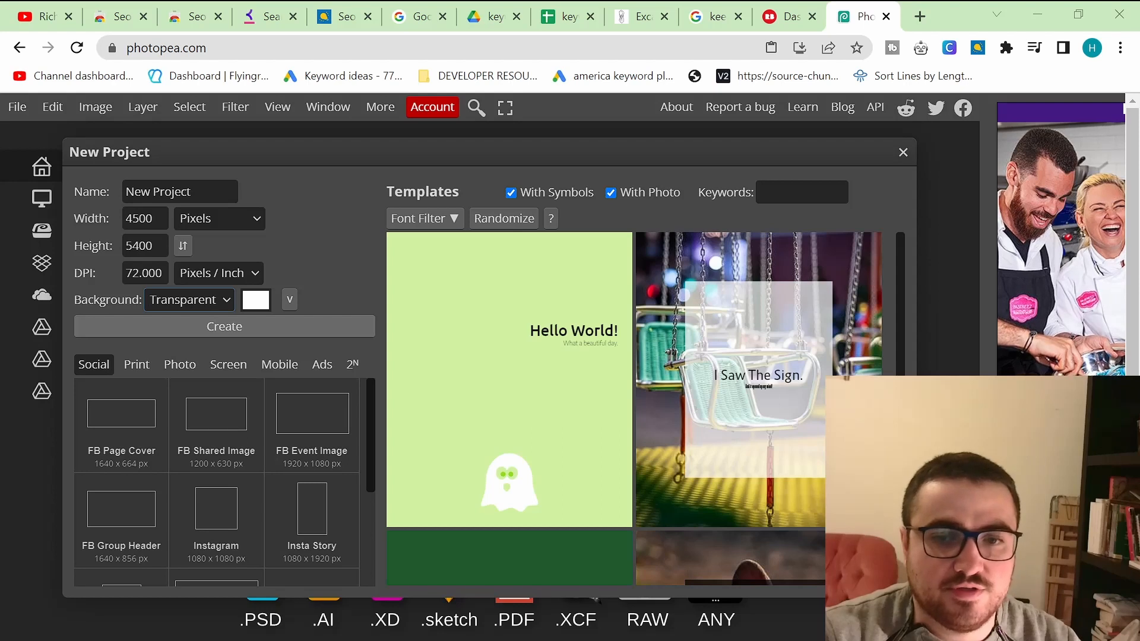
pyautogui.click(291, 330)
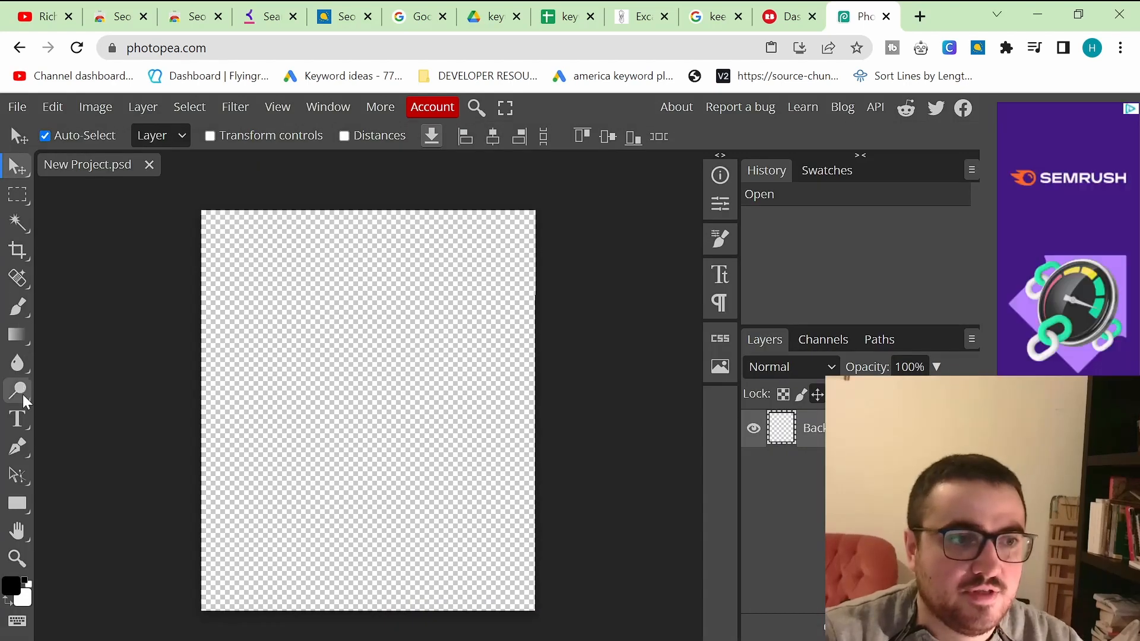
# Step: Add a text layer on the canvas containing the copied keyword keep calm and chive on
pyautogui.click(29, 424)
pyautogui.click(301, 284)
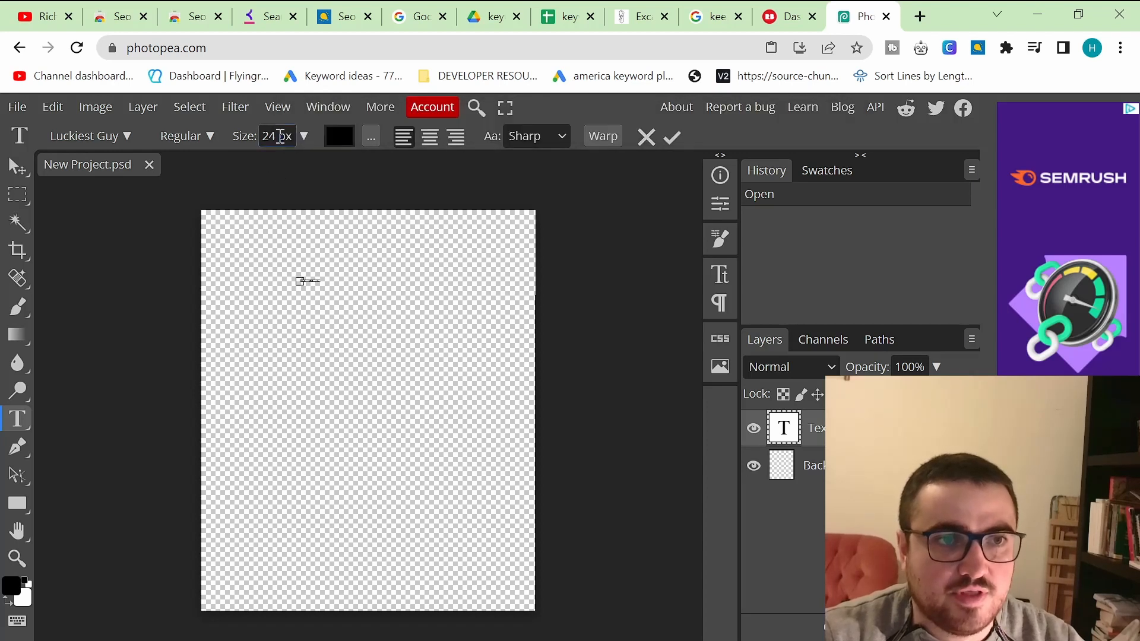
pyautogui.click(571, 16)
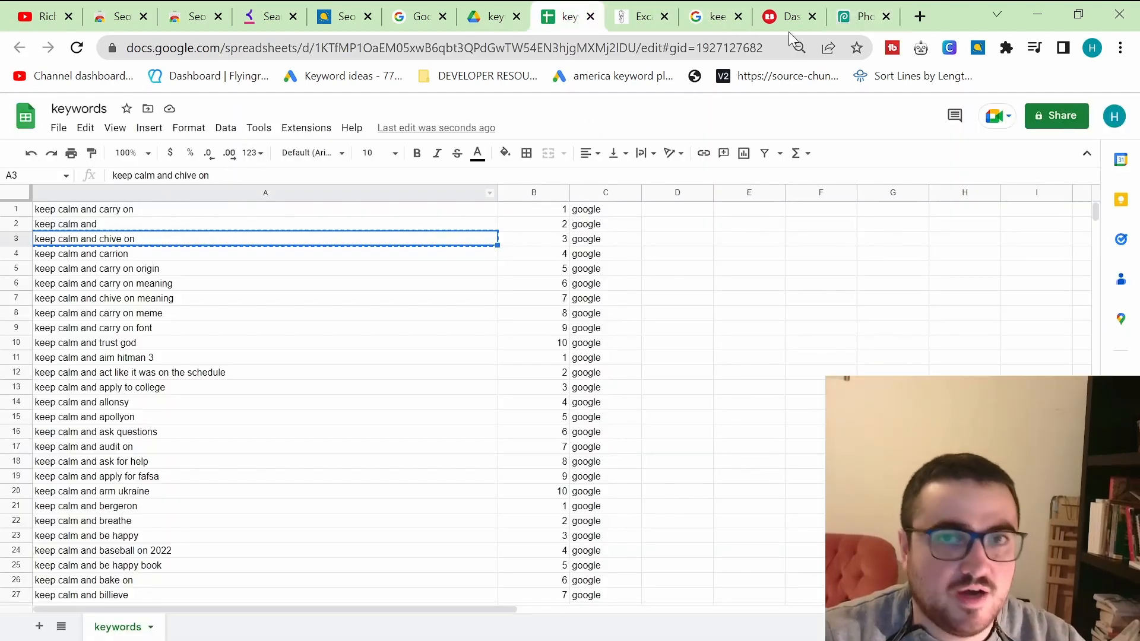
pyautogui.click(858, 16)
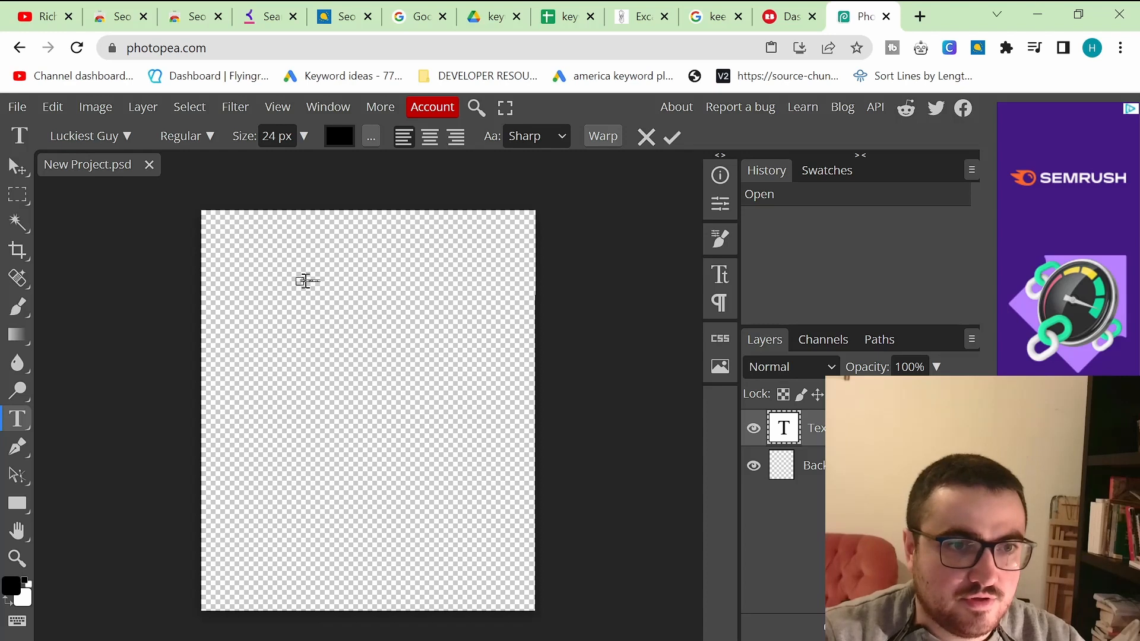
pyautogui.moveTo(315, 140); pyautogui.dragTo(368, 281)
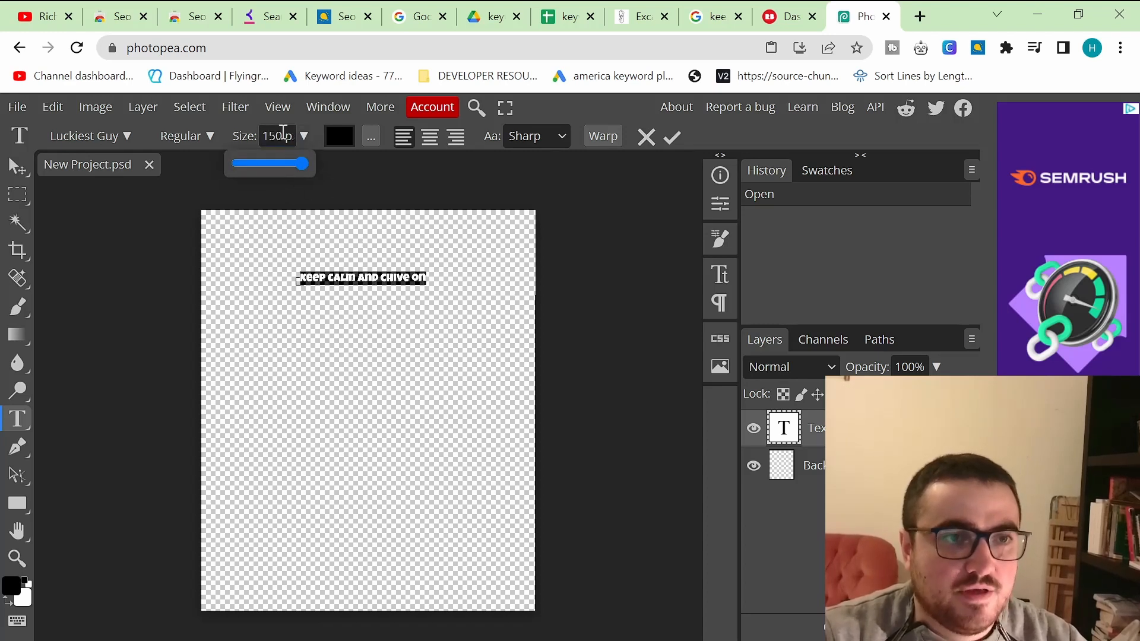
# Step: Set the text size to 450 px
pyautogui.moveTo(281, 134); pyautogui.dragTo(271, 136)
pyautogui.write('4')
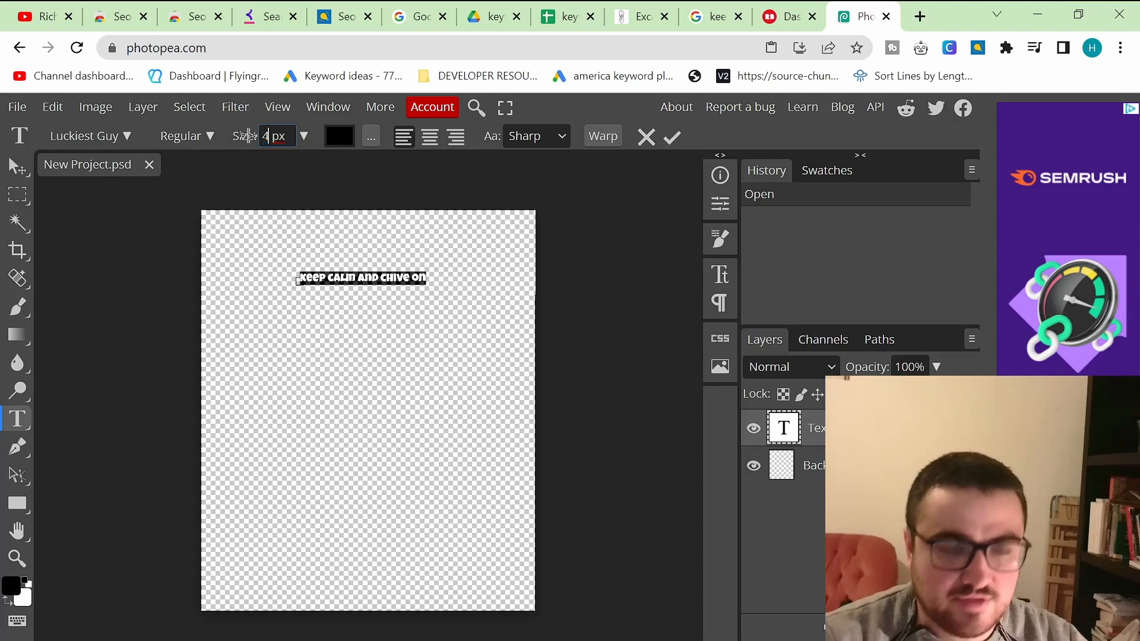
pyautogui.write('50')
pyautogui.press('Return')
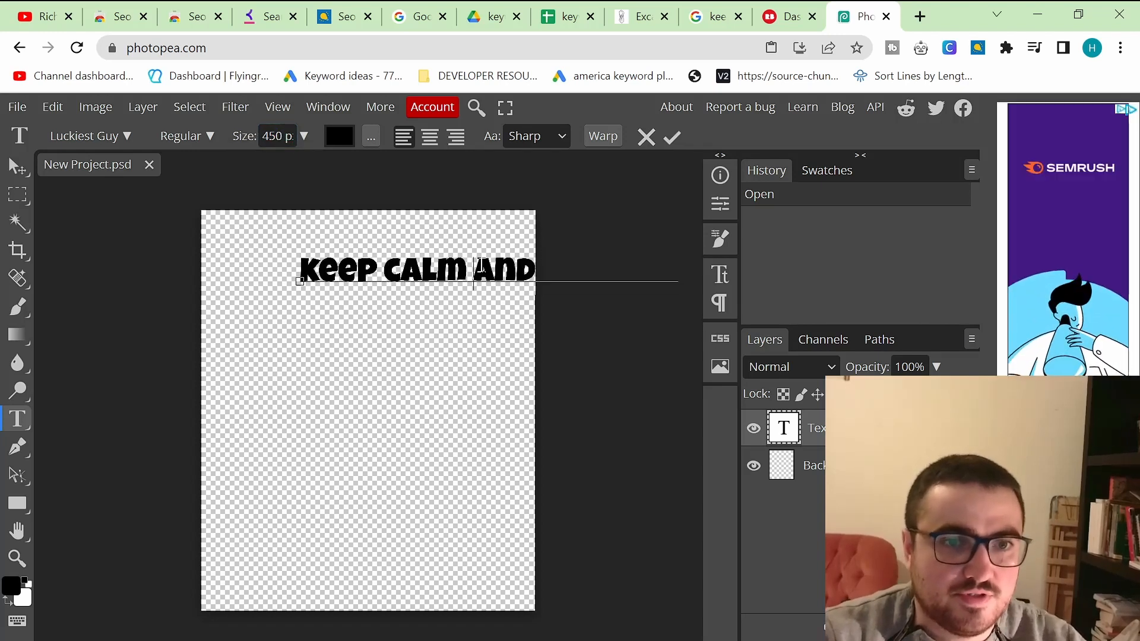
# Step: Break the text after keep calm and onto two lines and center-align it
pyautogui.press('Return')
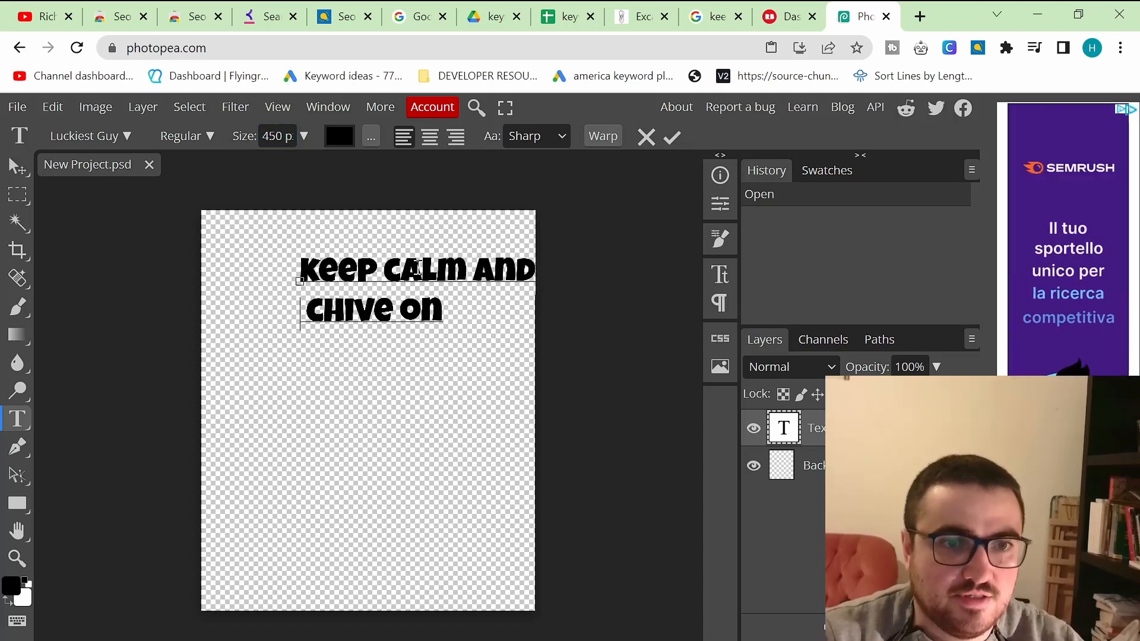
pyautogui.hotkey('ctrl', 'a')
pyautogui.click(431, 145)
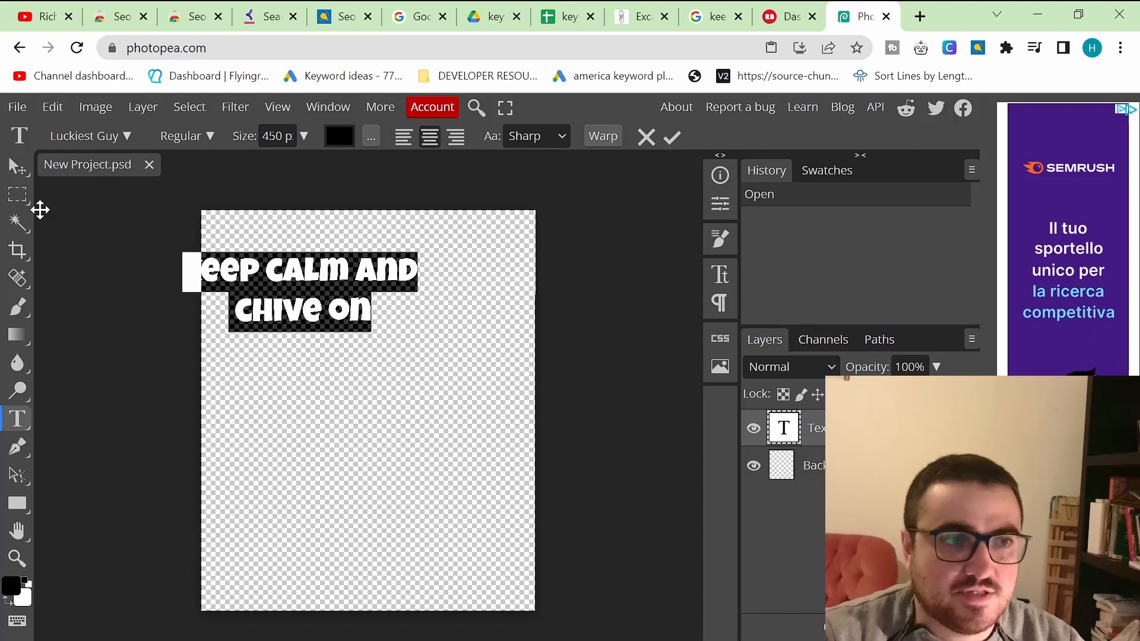
# Step: Move the text block to the center of the canvas with the Move tool
pyautogui.click(18, 167)
pyautogui.moveTo(331, 277); pyautogui.dragTo(388, 322)
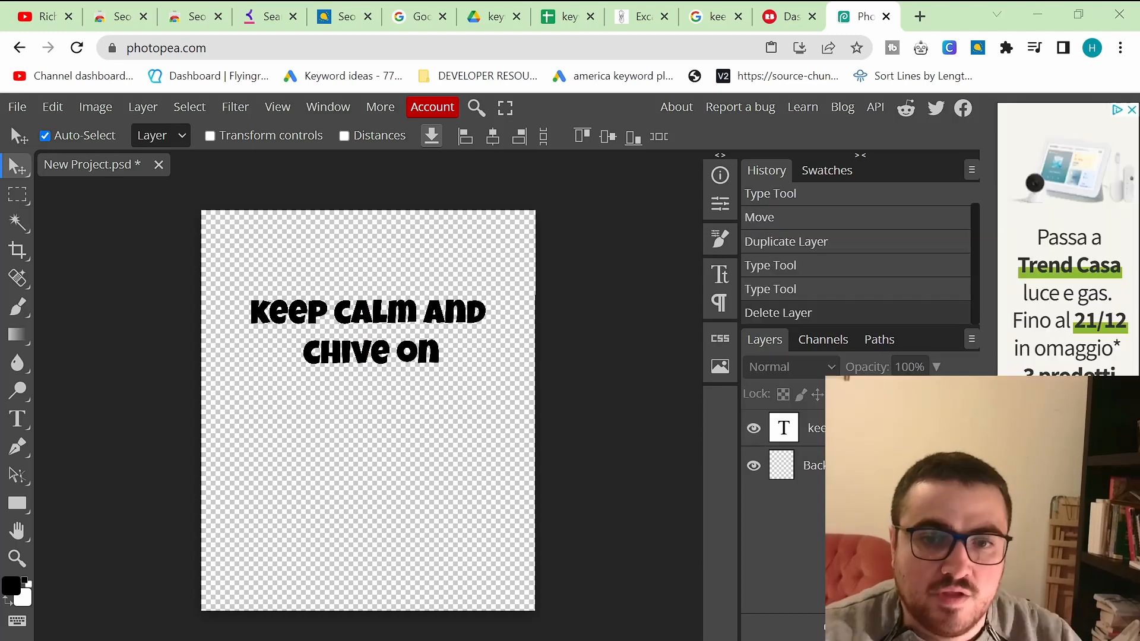
# Step: Duplicate the text layer and hide the original one
pyautogui.rightClick(818, 433)
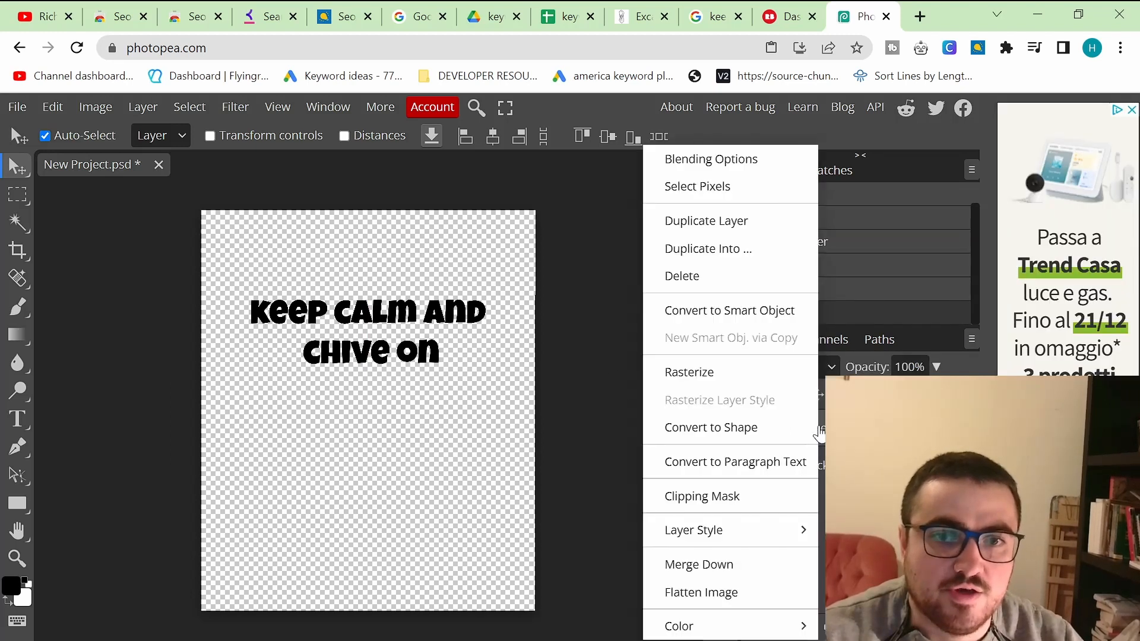
pyautogui.click(724, 229)
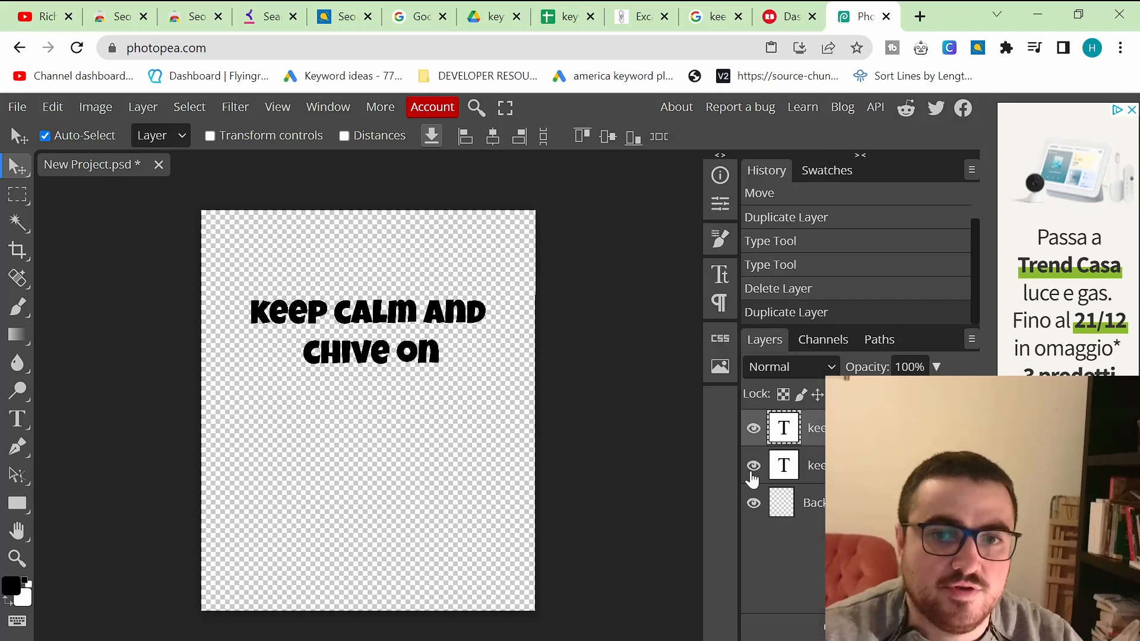
pyautogui.doubleClick(372, 337)
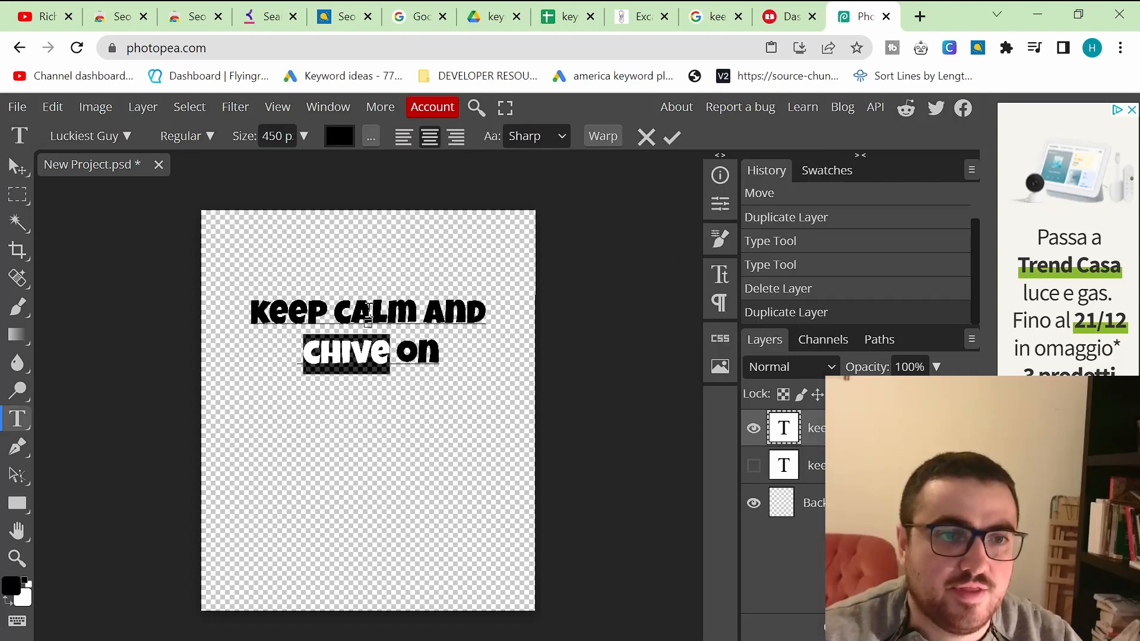
# Step: Replace chive on in the copied layer with carrion, checking the next keyword in the spreadsheet
pyautogui.doubleClick(368, 309)
pyautogui.hotkey('ctrl', 'a')
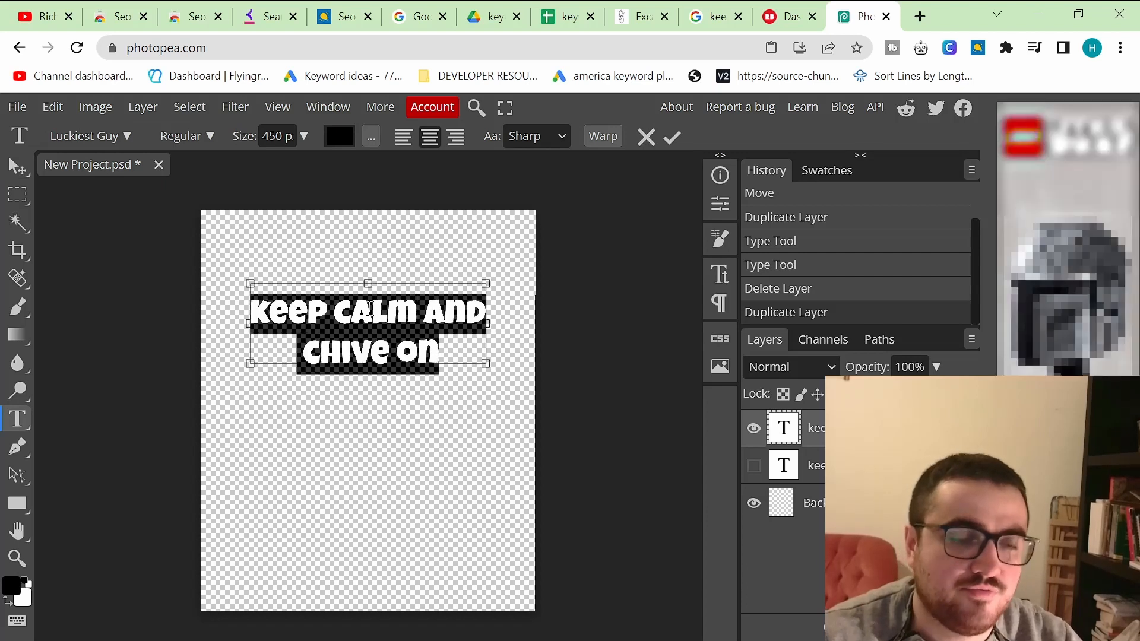
pyautogui.click(380, 349)
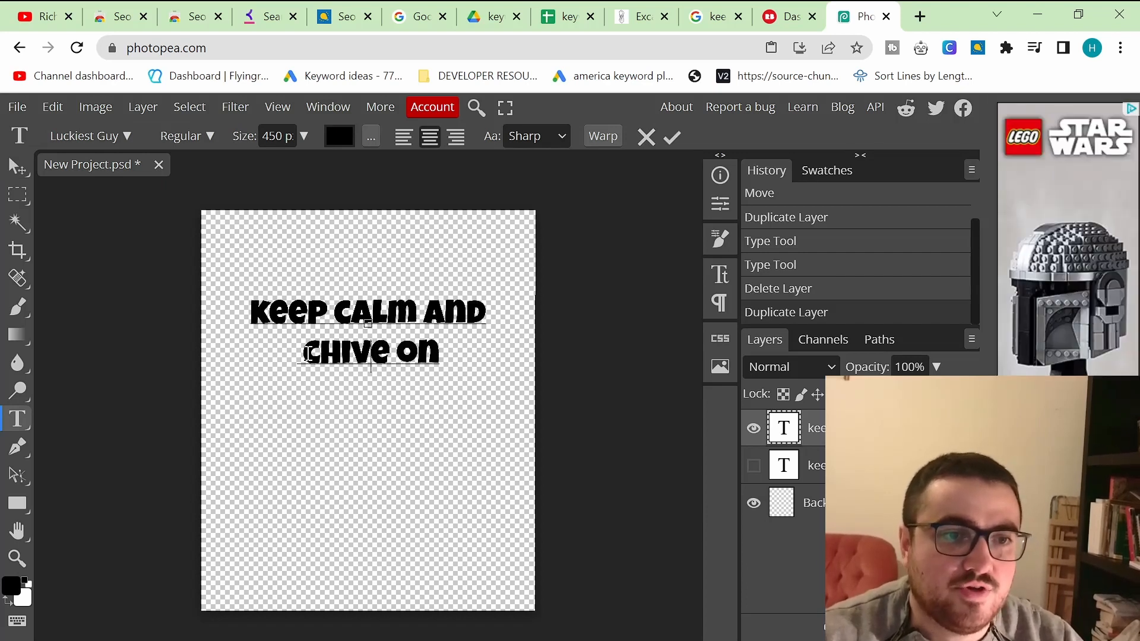
pyautogui.moveTo(309, 354); pyautogui.dragTo(442, 355)
pyautogui.click(564, 17)
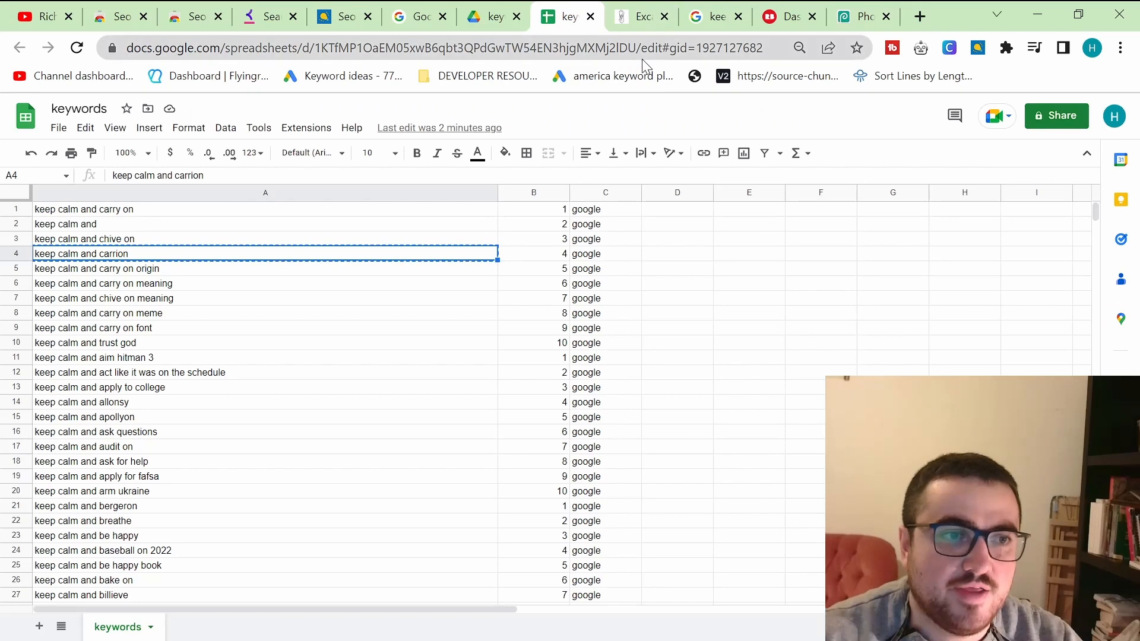
pyautogui.click(869, 11)
pyautogui.write('carrio')
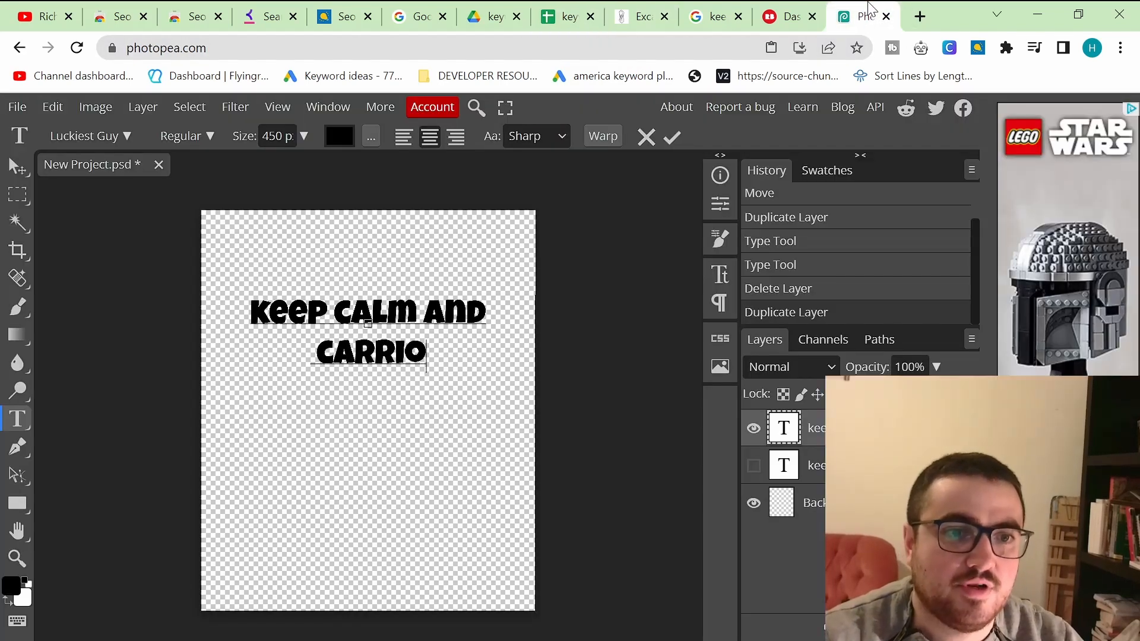
pyautogui.write('n')
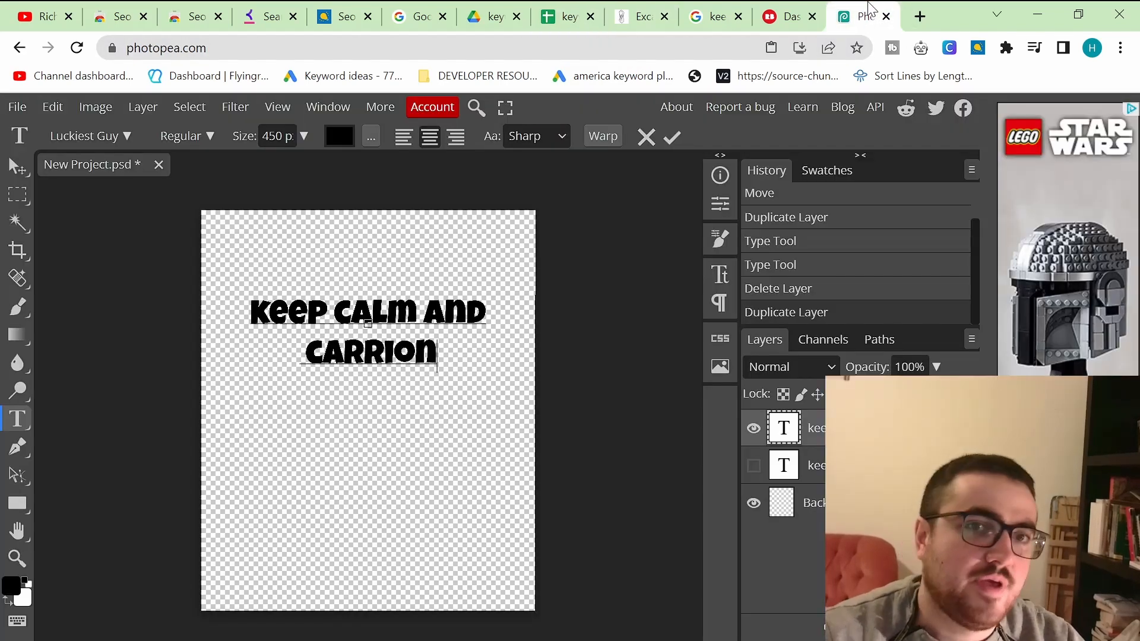
# Step: Duplicate the keep calm and carrion text layer
pyautogui.click(583, 15)
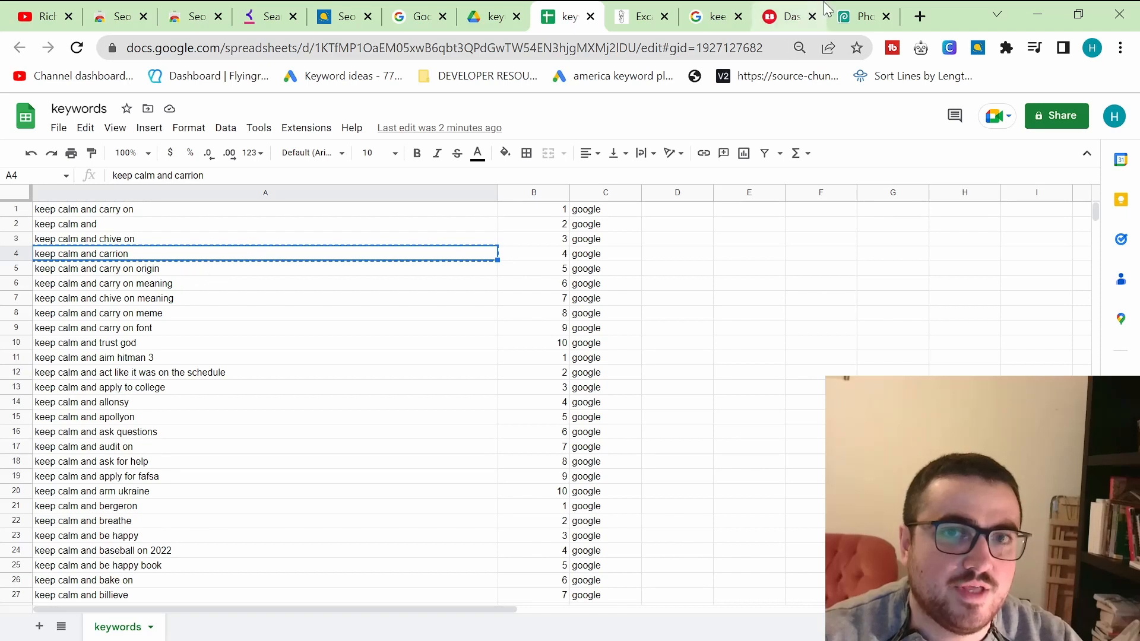
pyautogui.click(863, 16)
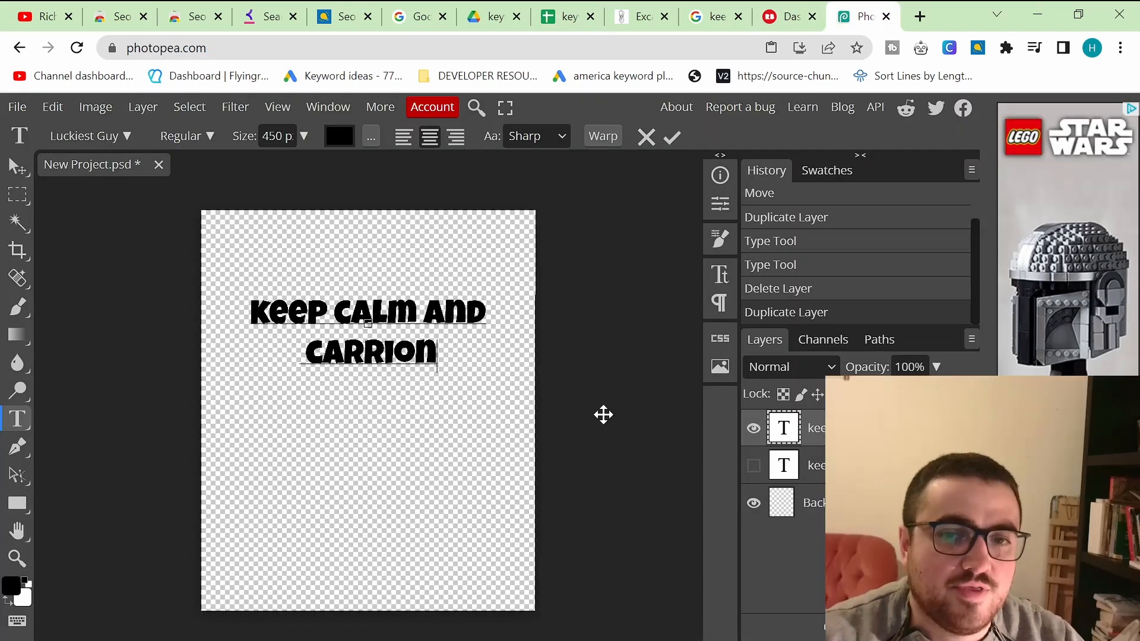
pyautogui.rightClick(855, 428)
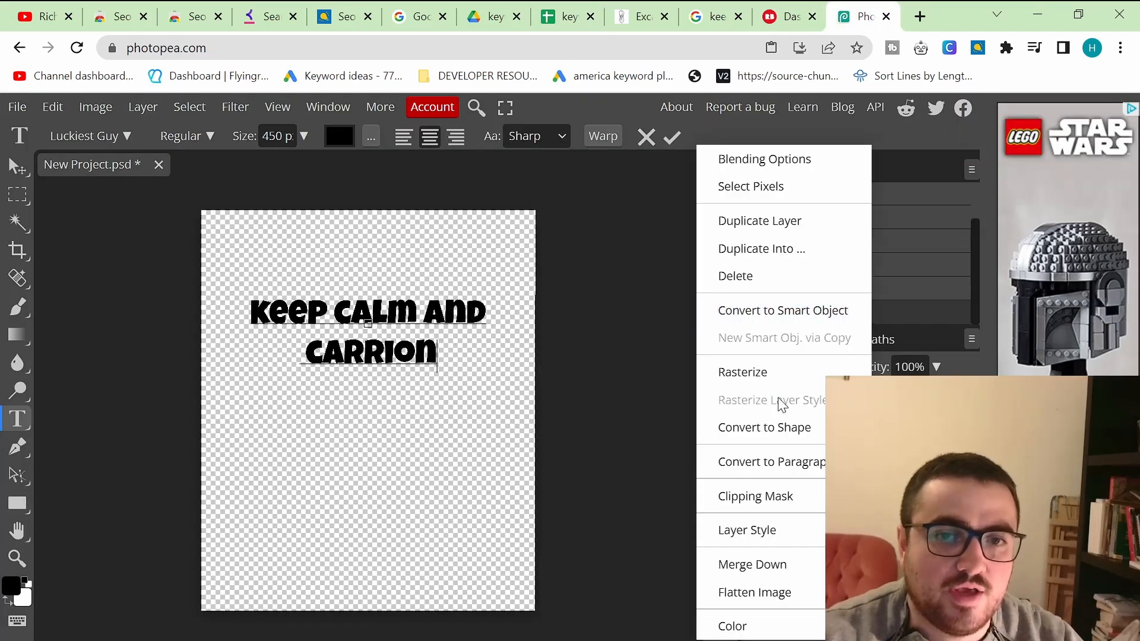
pyautogui.click(864, 428)
pyautogui.rightClick(864, 428)
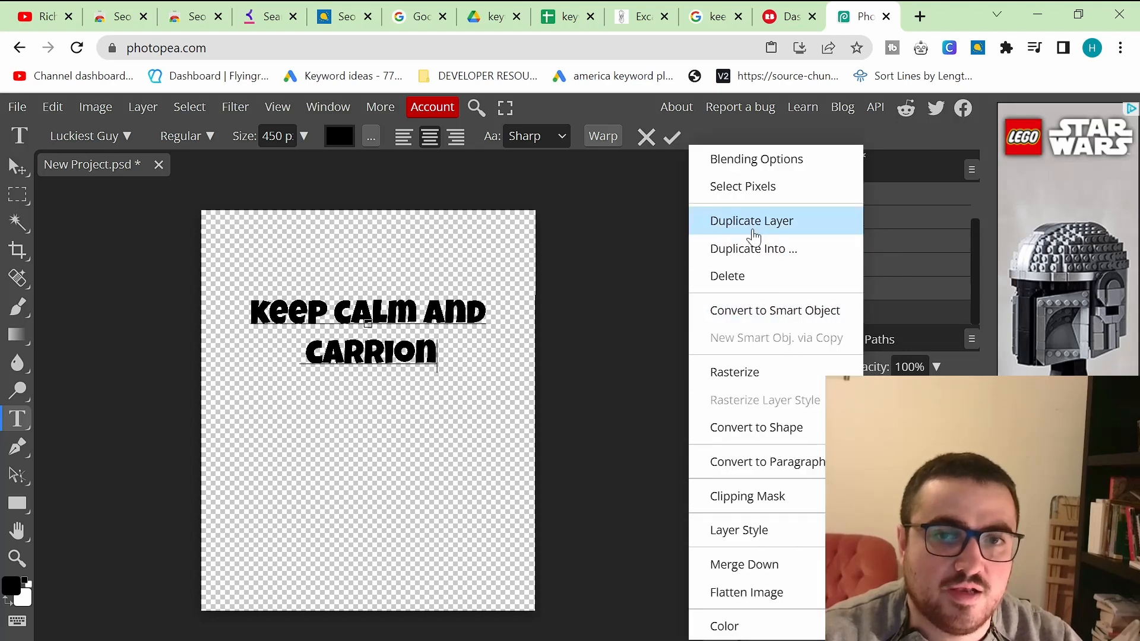
pyautogui.click(752, 228)
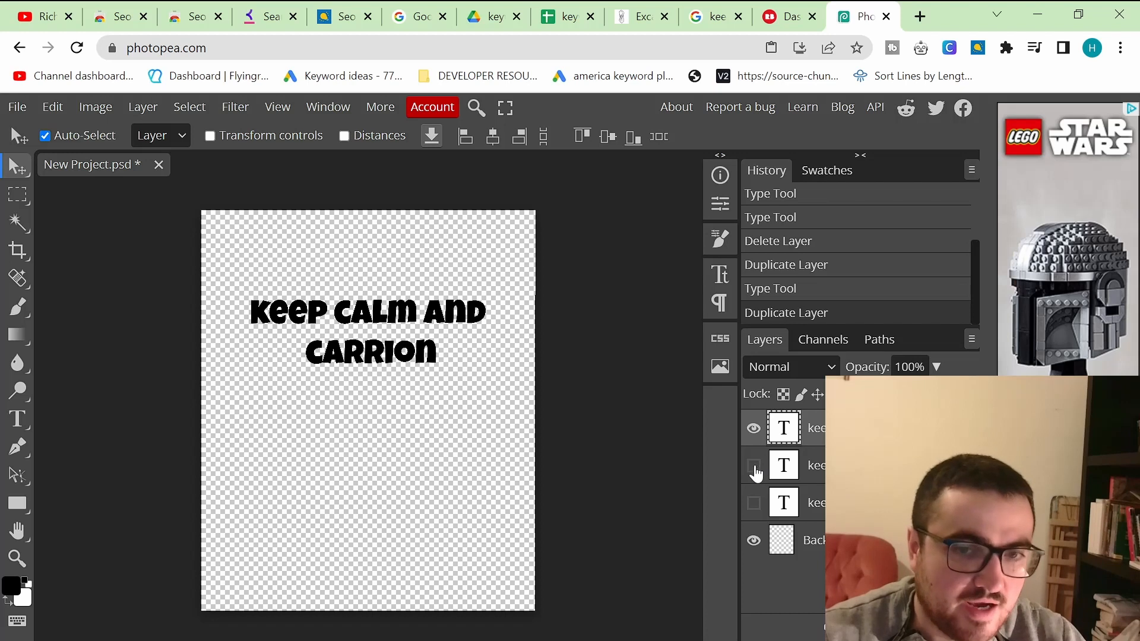
# Step: Replace the new layer's text by pasting keep calm and carrion, split over two lines, and return to the spreadsheet
pyautogui.doubleClick(369, 317)
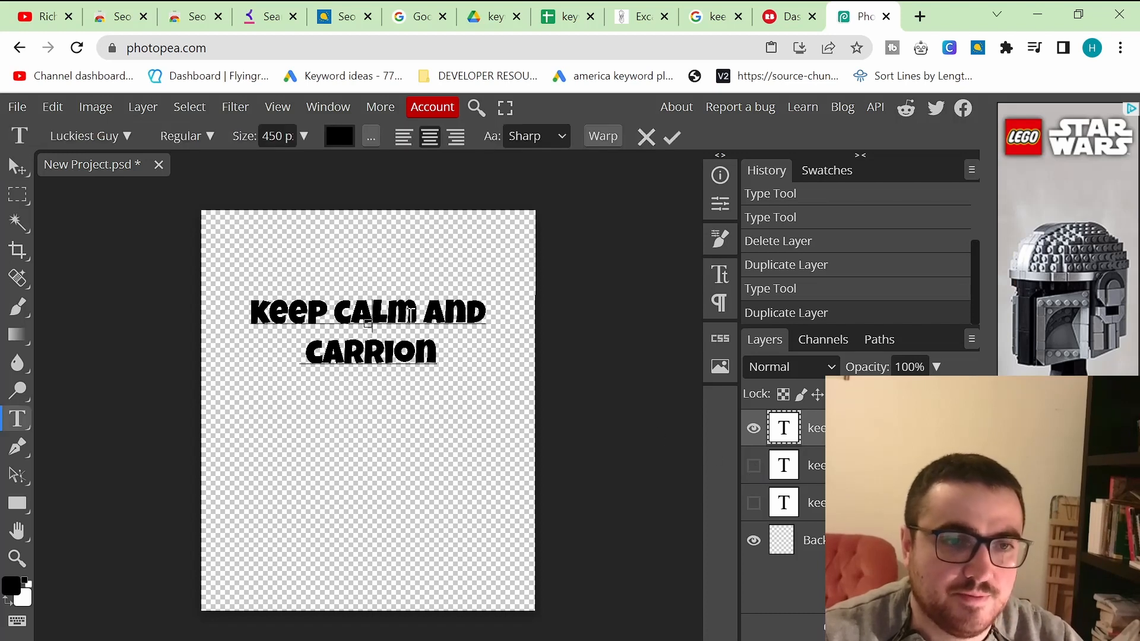
pyautogui.hotkey('ctrl', 'a')
pyautogui.write('Keep Calm and Carrion')
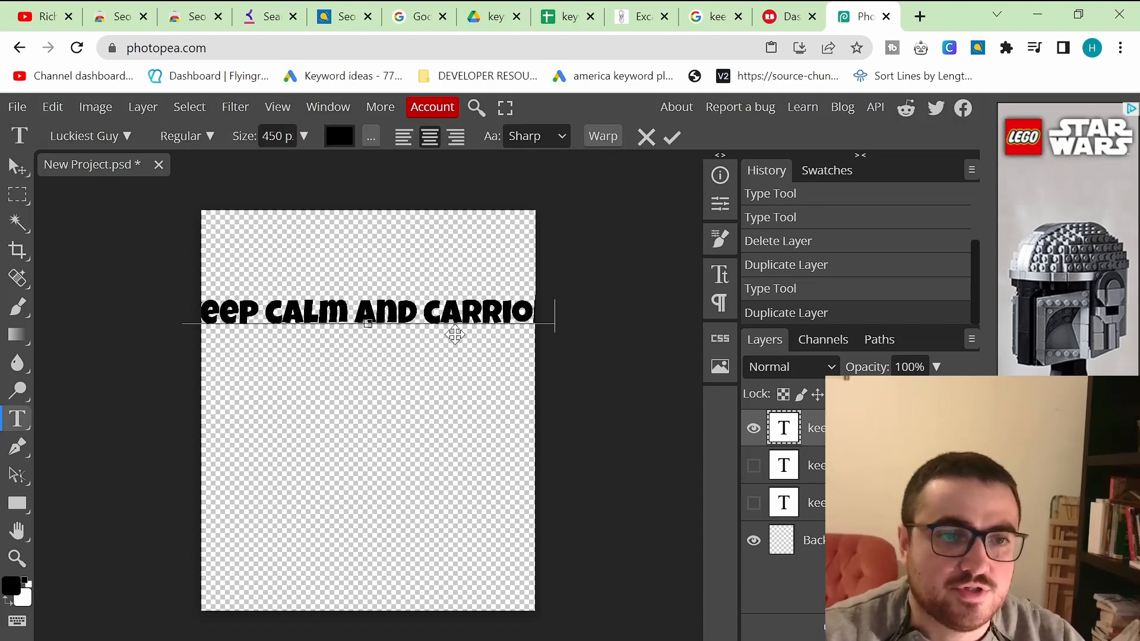
pyautogui.press('Return')
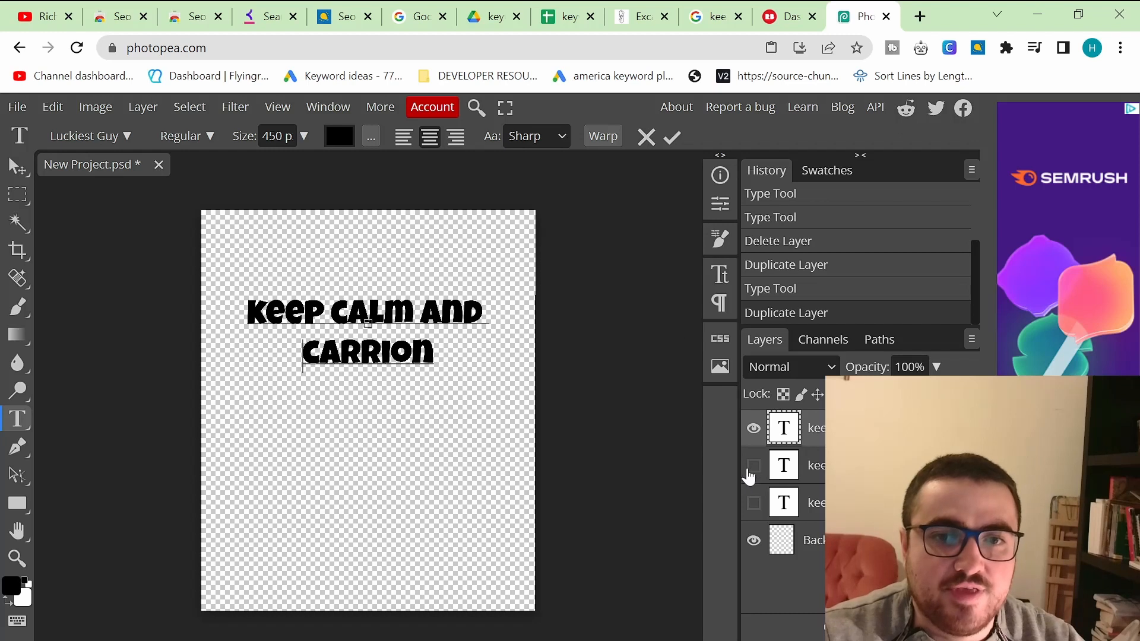
pyautogui.click(564, 16)
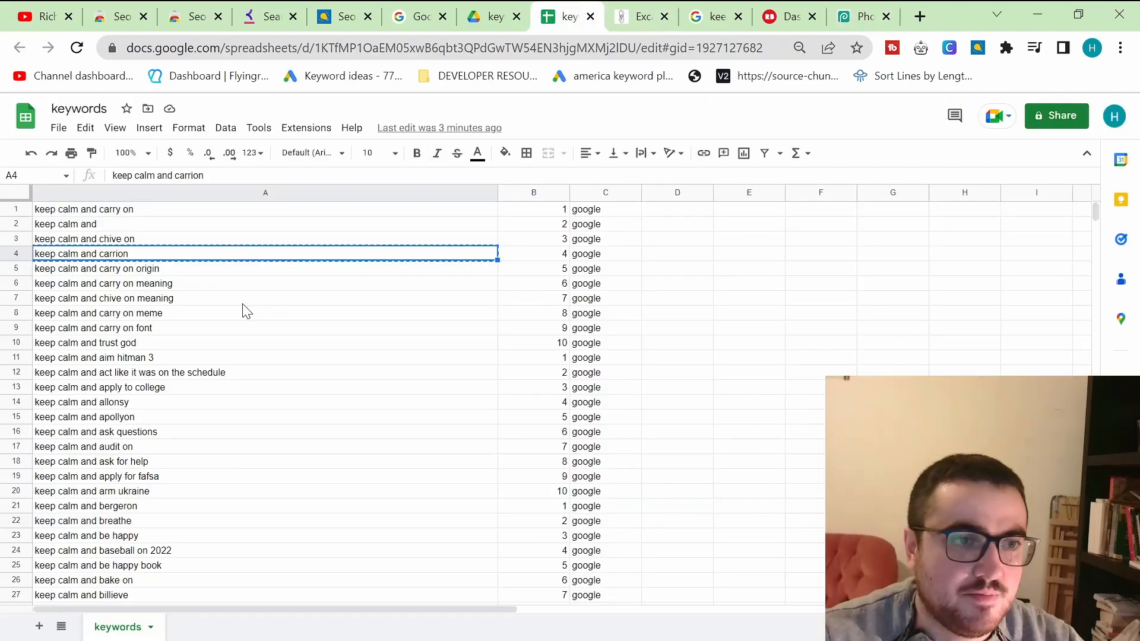
# Step: Pick the next keyword, keep calm and trust god, in the spreadsheet and switch back to Photopea
pyautogui.click(133, 333)
pyautogui.click(143, 345)
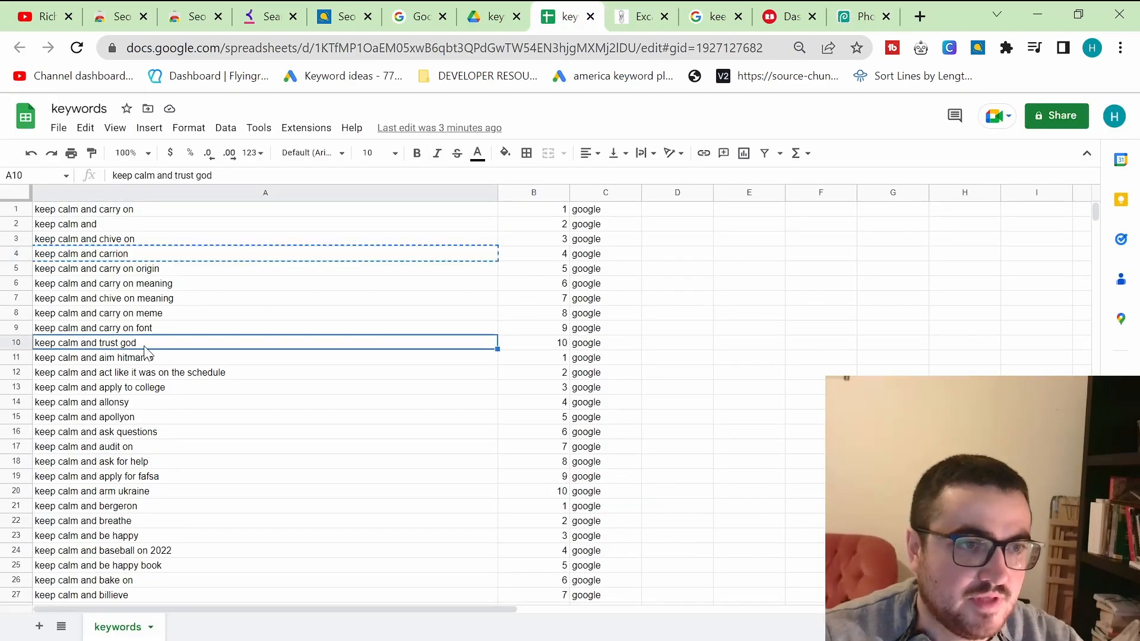
pyautogui.doubleClick(146, 346)
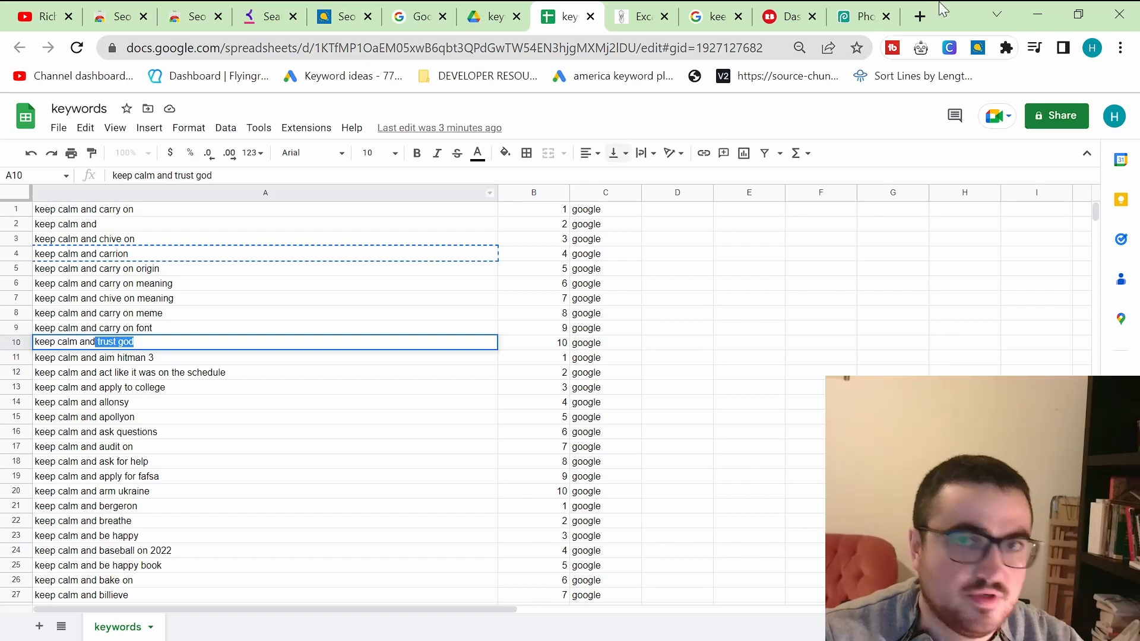
pyautogui.click(861, 16)
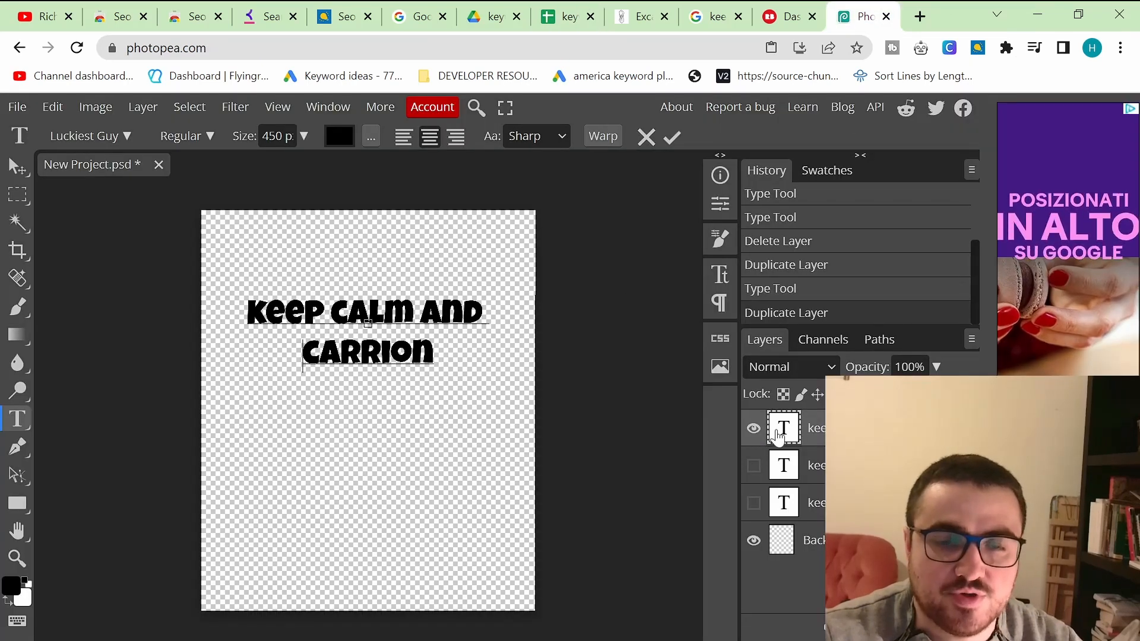
# Step: Delete the extra top text layer and duplicate one of the hidden text layers
pyautogui.rightClick(783, 428)
pyautogui.click(819, 465)
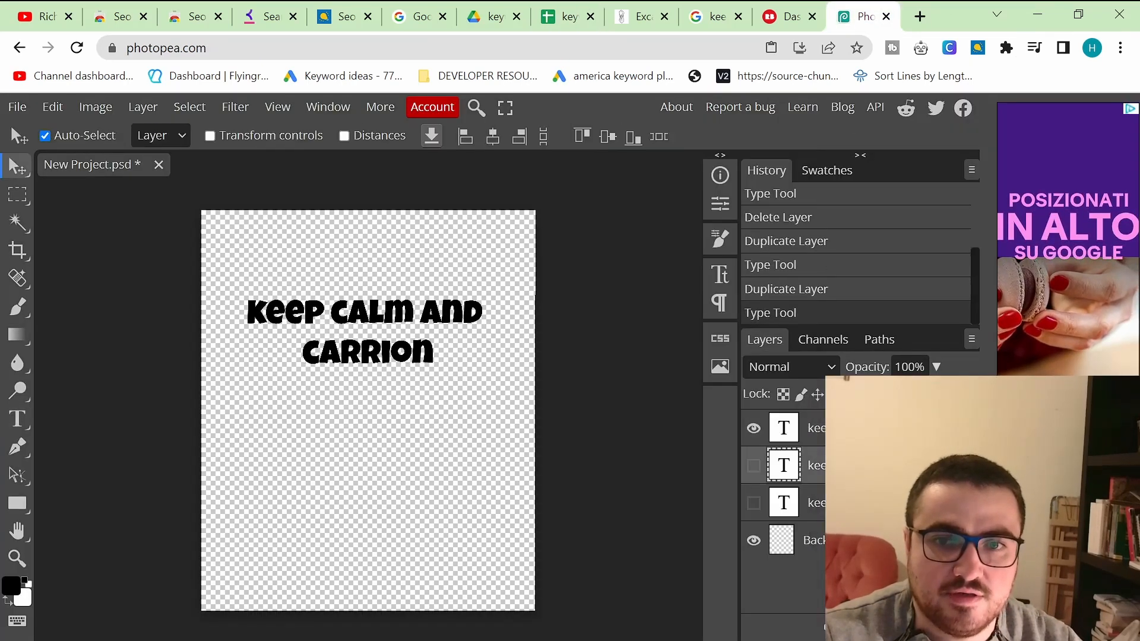
pyautogui.click(817, 437)
pyautogui.press('Delete')
pyautogui.rightClick(816, 445)
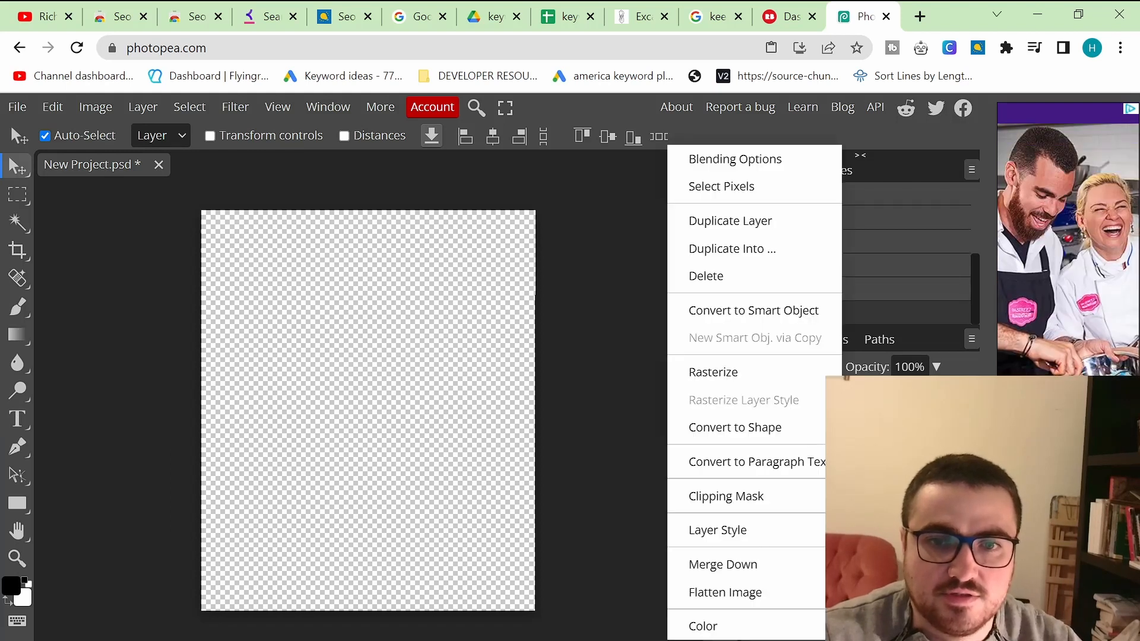
pyautogui.click(760, 220)
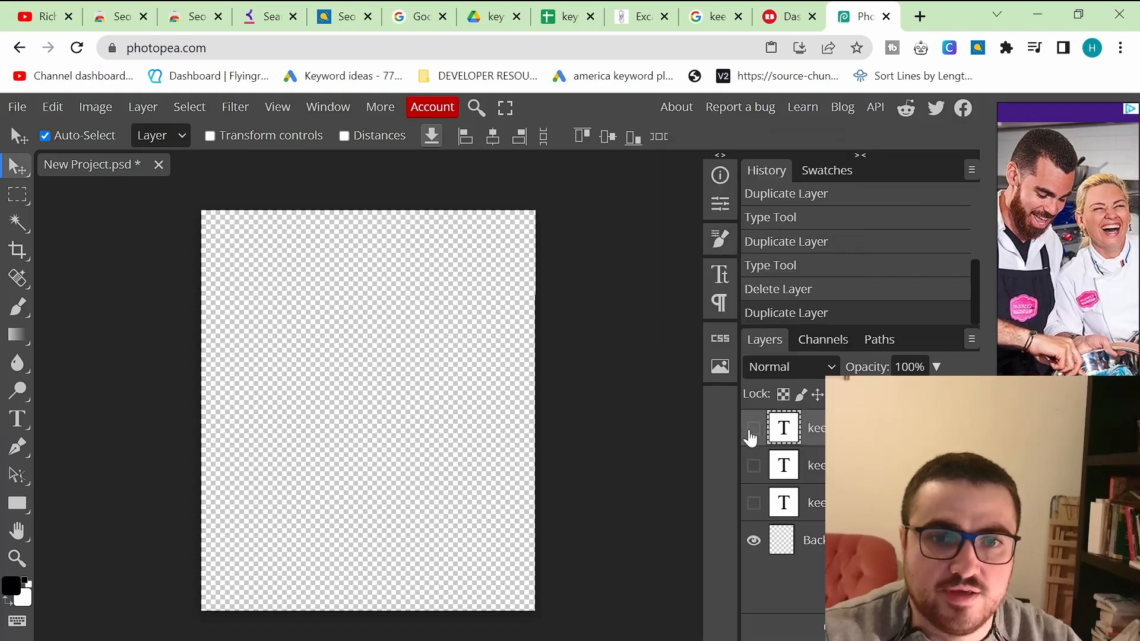
# Step: Show the new copy and replace its second line with TRUST GOD
pyautogui.click(753, 428)
pyautogui.doubleClick(393, 340)
pyautogui.write('TRUST GOD')
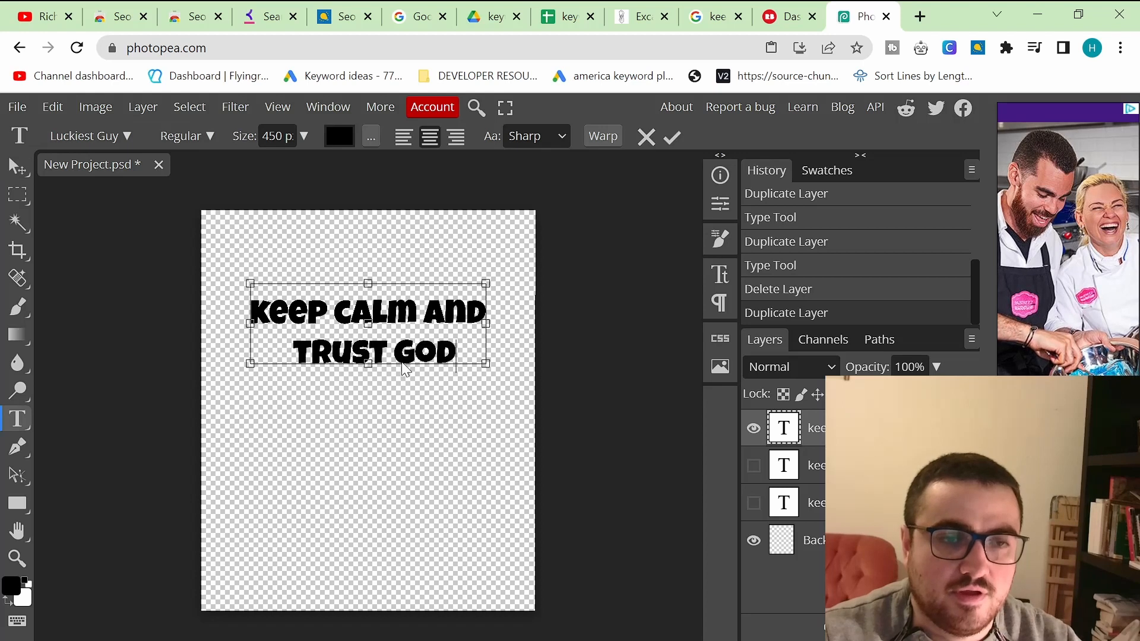
# Step: Make all three text layers visible
pyautogui.click(818, 467)
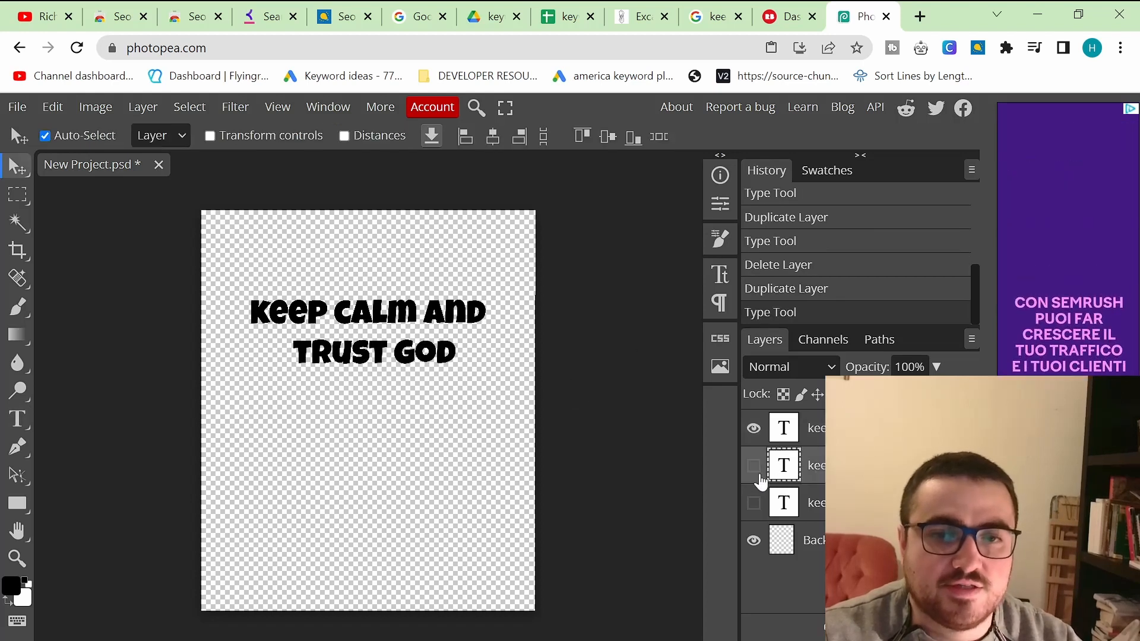
pyautogui.click(754, 465)
pyautogui.click(754, 502)
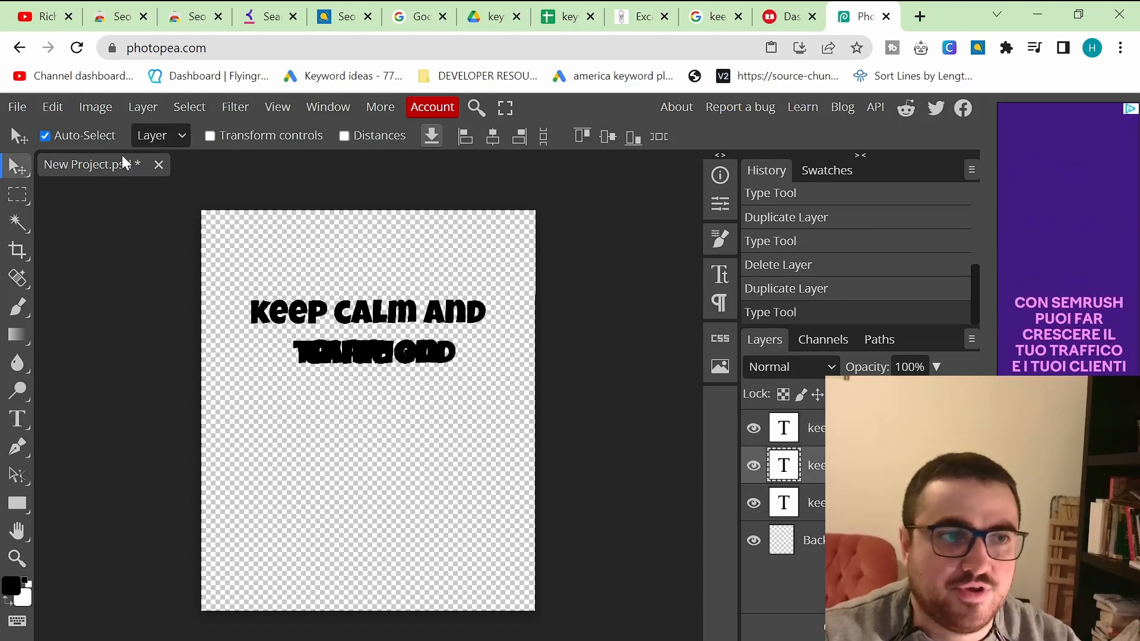
# Step: Export the layers as PNG via Export Layers, unticking the option limited to layers named with -e-
pyautogui.click(17, 107)
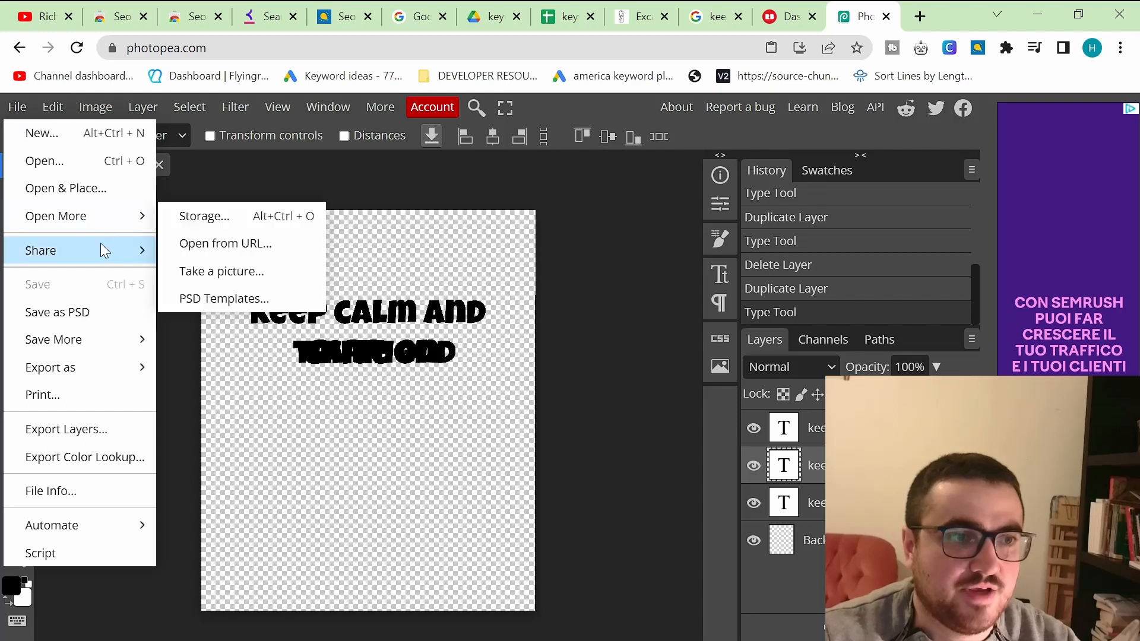
pyautogui.moveTo(88, 368)
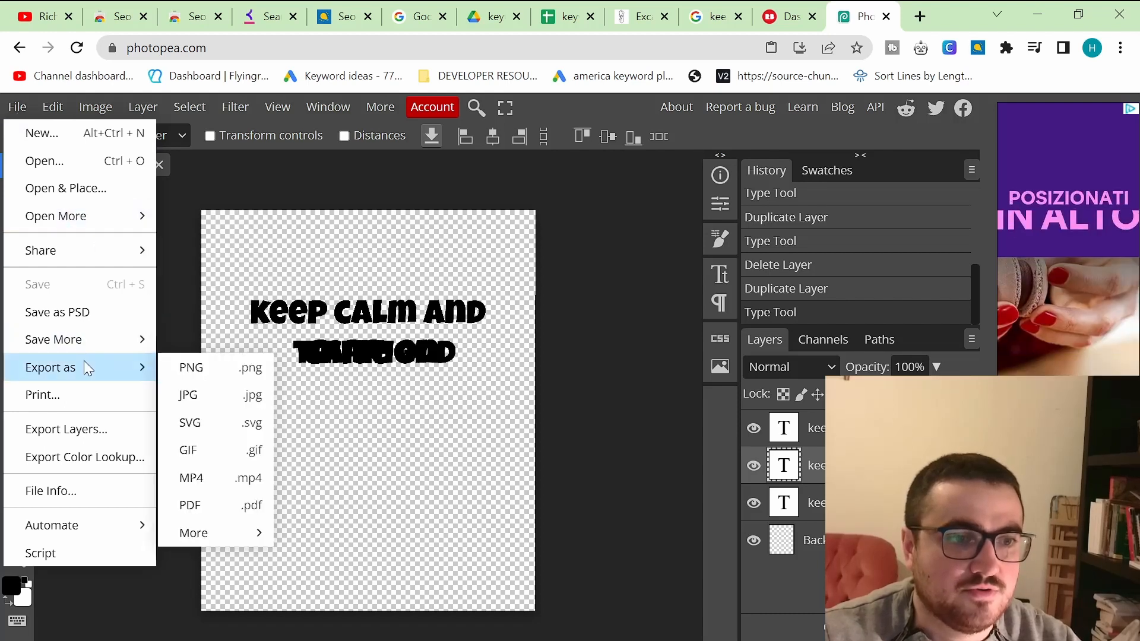
pyautogui.click(56, 429)
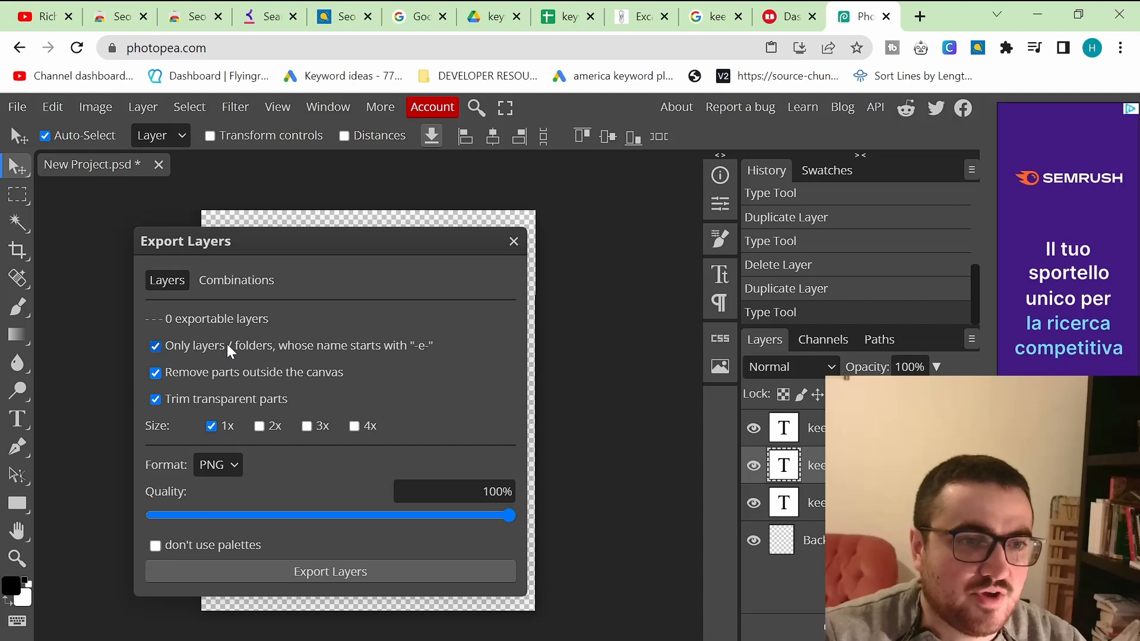
pyautogui.click(291, 352)
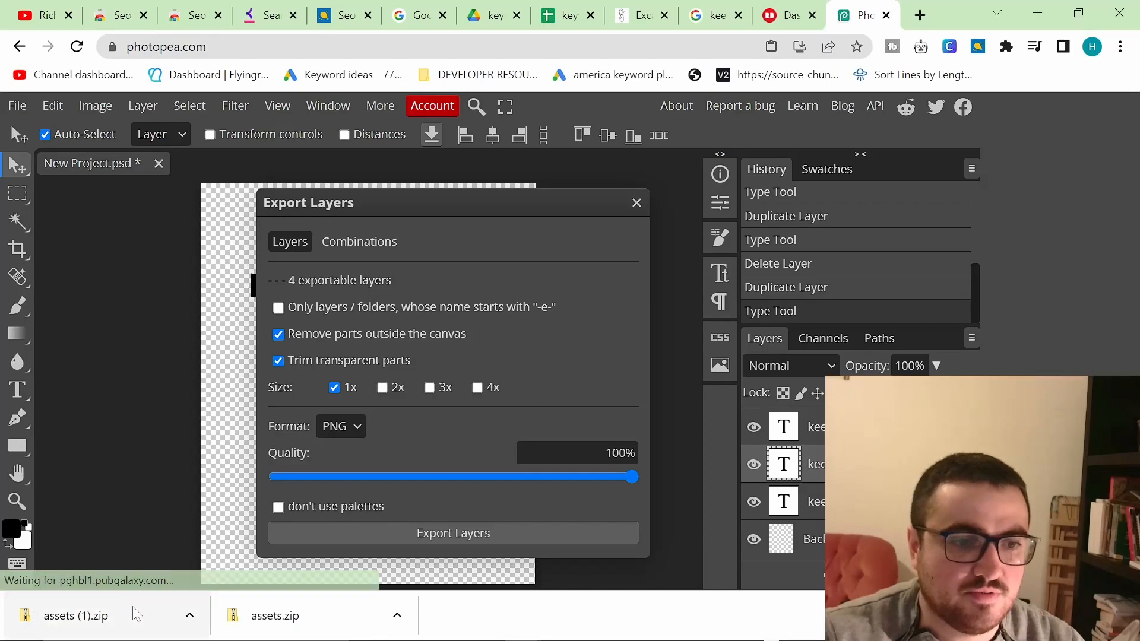
# Step: Show the downloaded assets.zip in its folder and extract it into Downloads\assets
pyautogui.rightClick(282, 614)
pyautogui.click(333, 570)
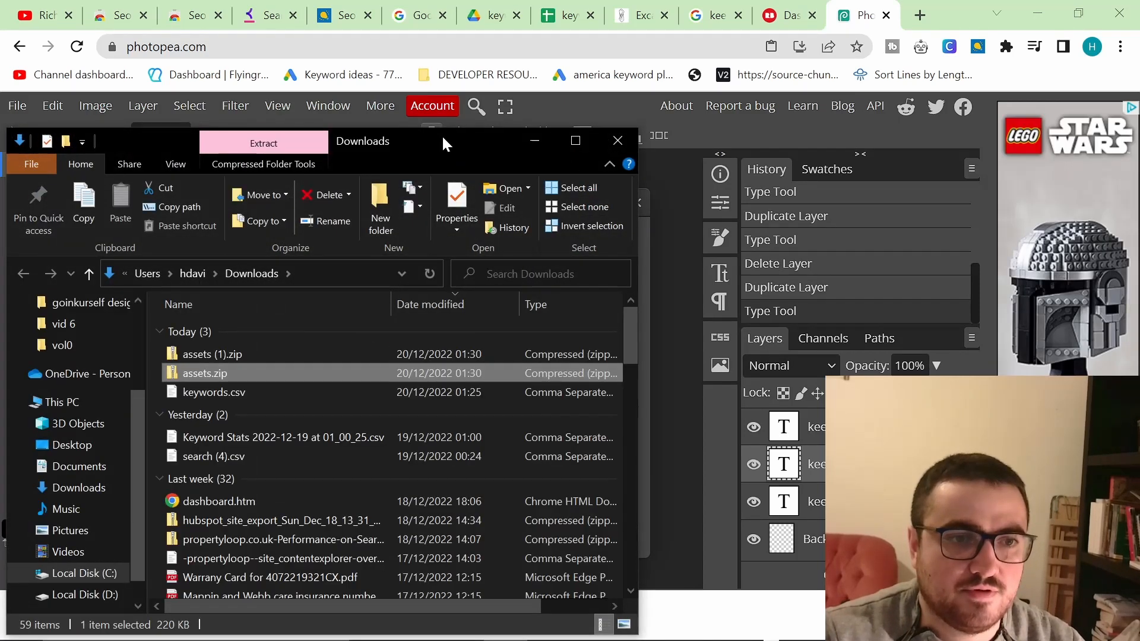
pyautogui.doubleClick(441, 135)
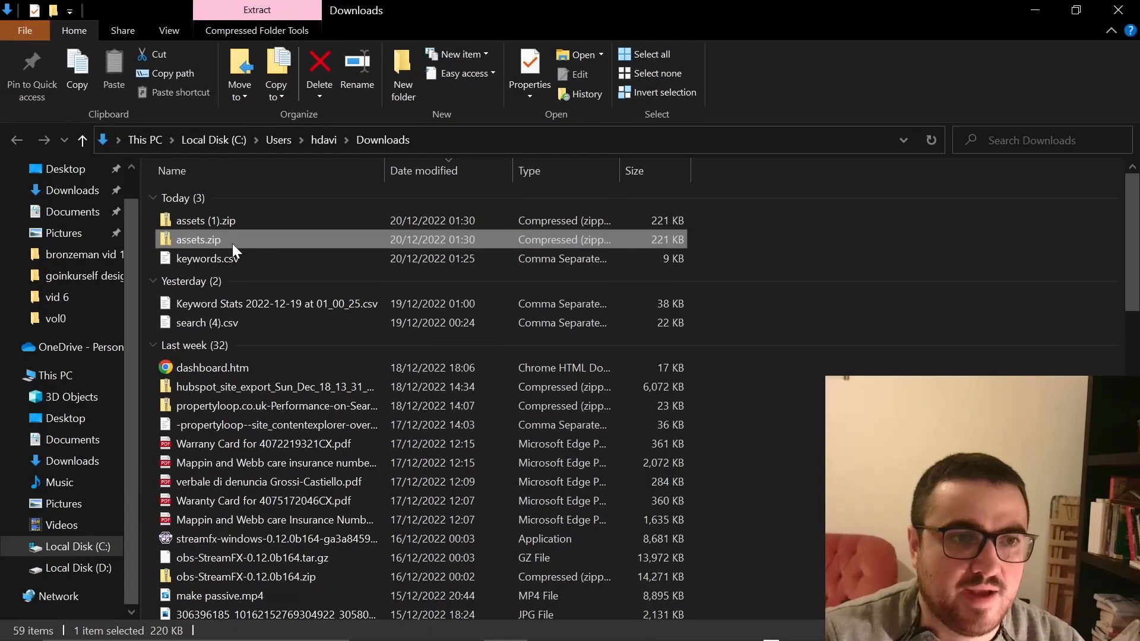
pyautogui.rightClick(231, 241)
pyautogui.click(331, 302)
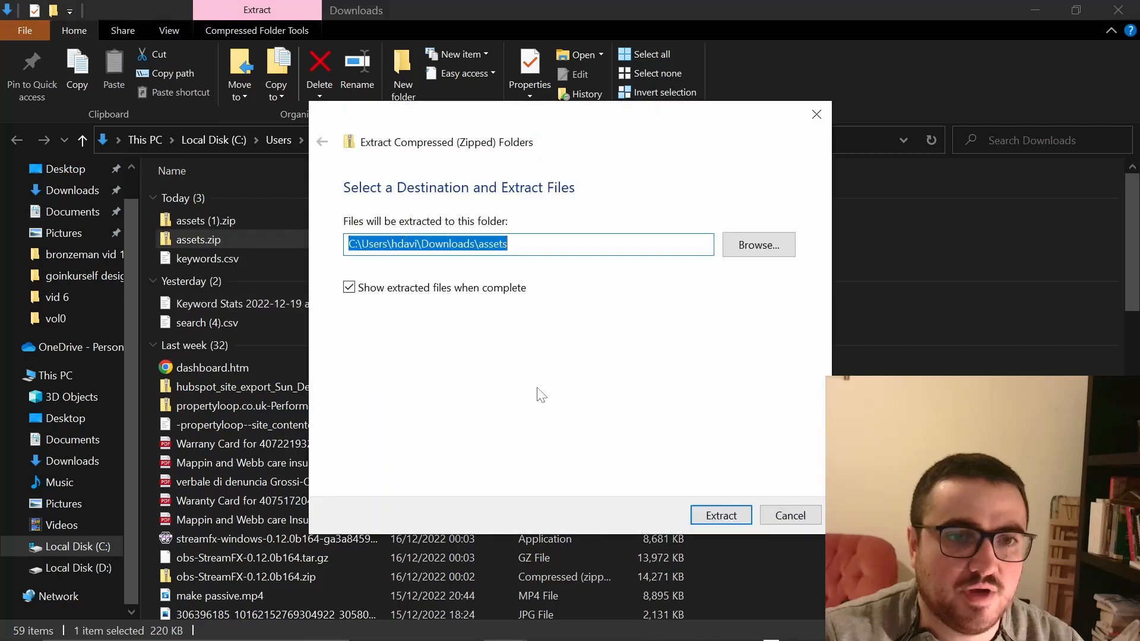
pyautogui.click(728, 521)
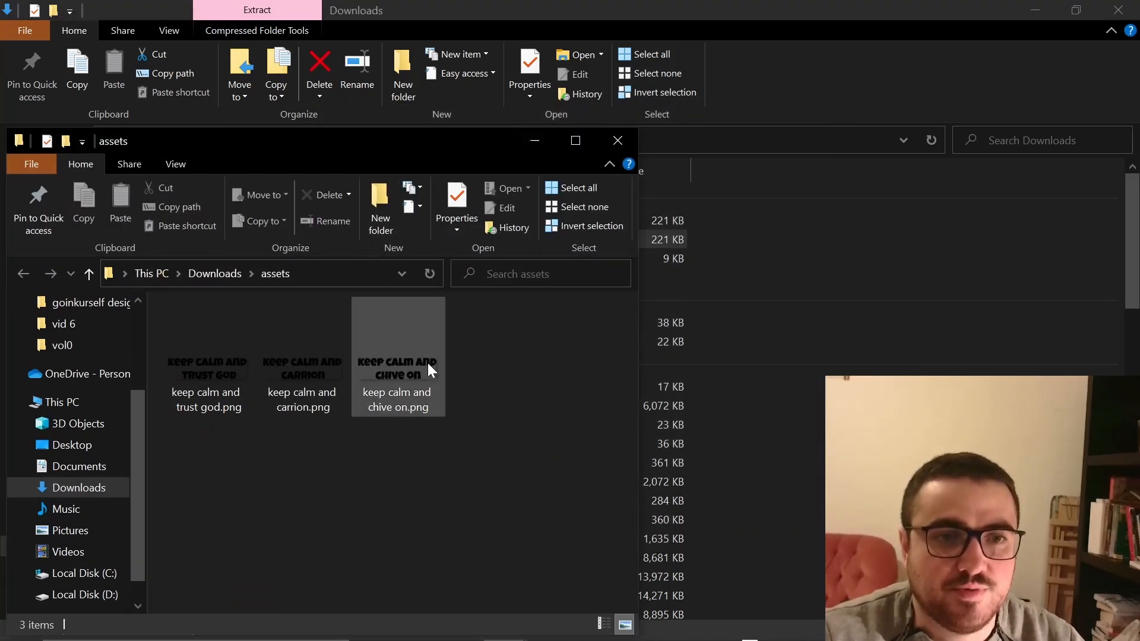
# Step: Untick Trim transparent parts and Remove parts outside the canvas, then export the layers again
pyautogui.hotkey('alt', 'Tab')
pyautogui.hotkey('alt', 'Tab')
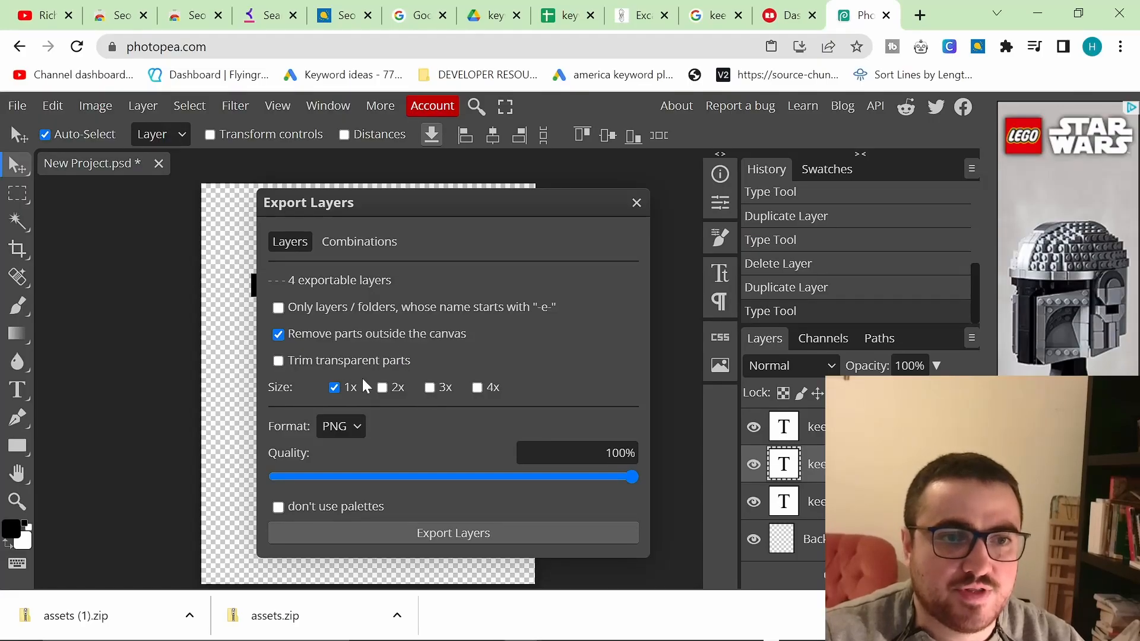
pyautogui.click(360, 343)
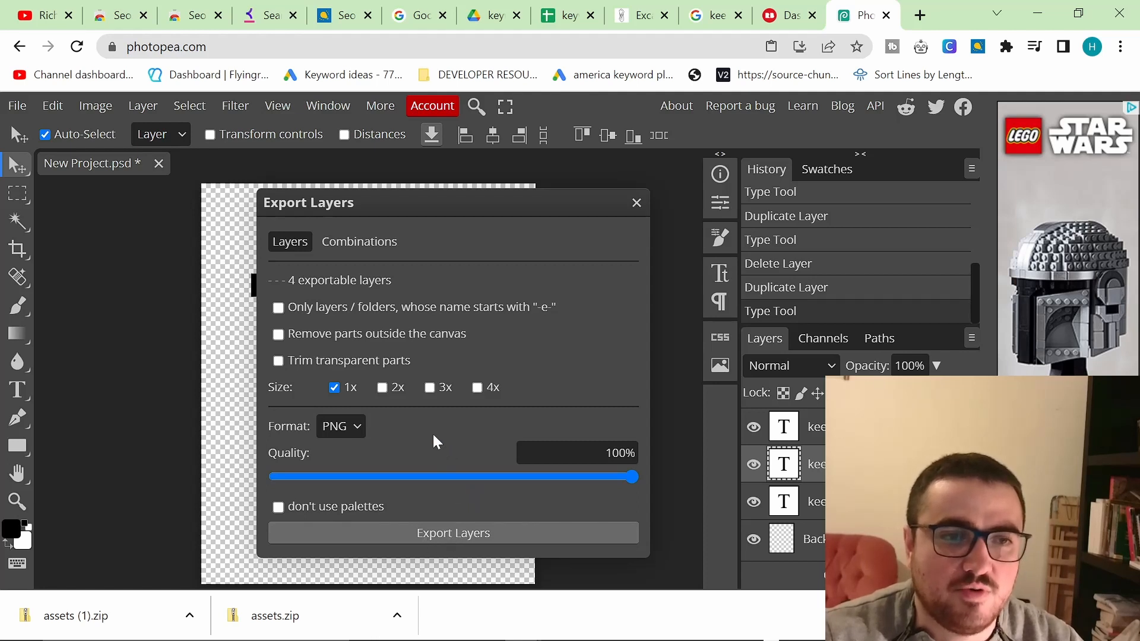
pyautogui.hotkey('alt', 'Tab')
pyautogui.hotkey('alt', 'Tab')
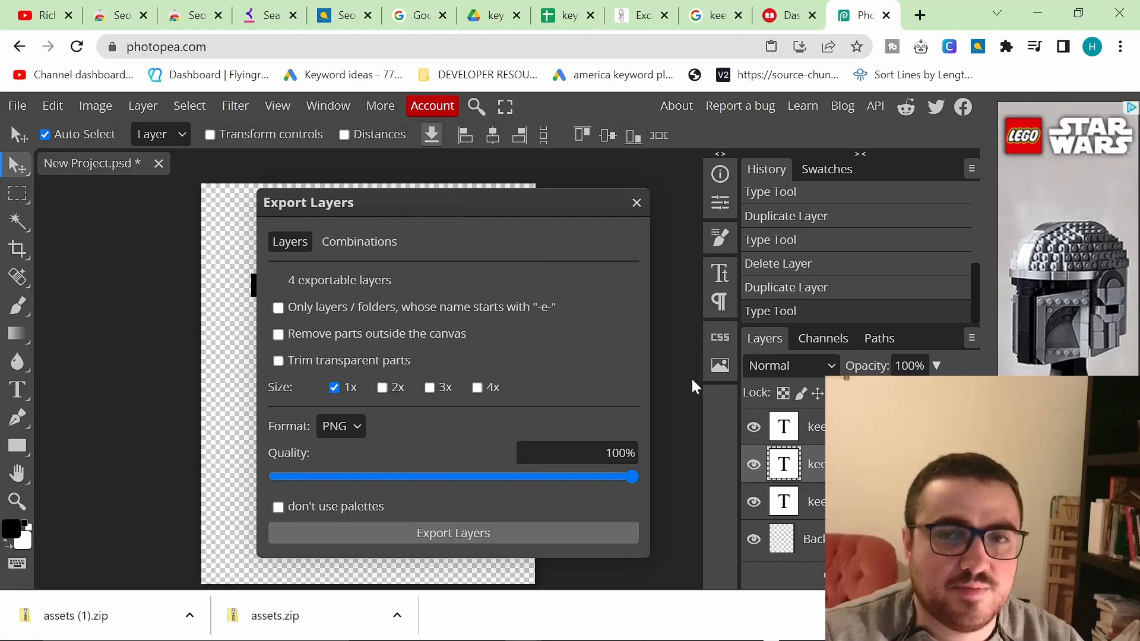
pyautogui.click(386, 533)
# Step: Extract the new assets (2).zip download and open the extracted assets (2) folder
pyautogui.rightClick(98, 616)
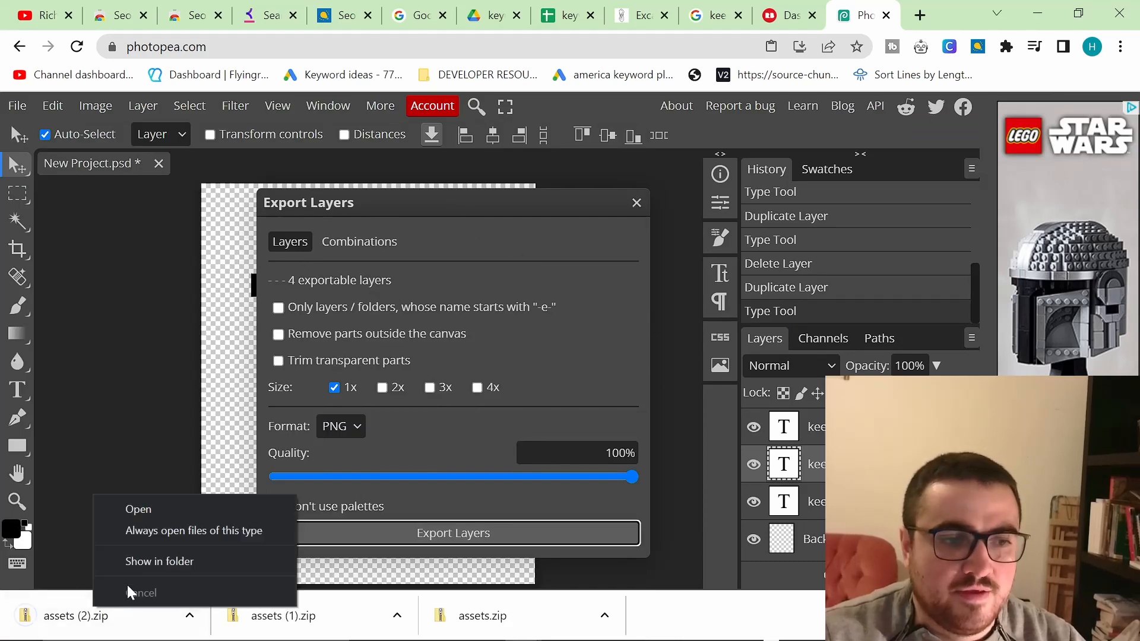
pyautogui.click(143, 562)
pyautogui.rightClick(234, 223)
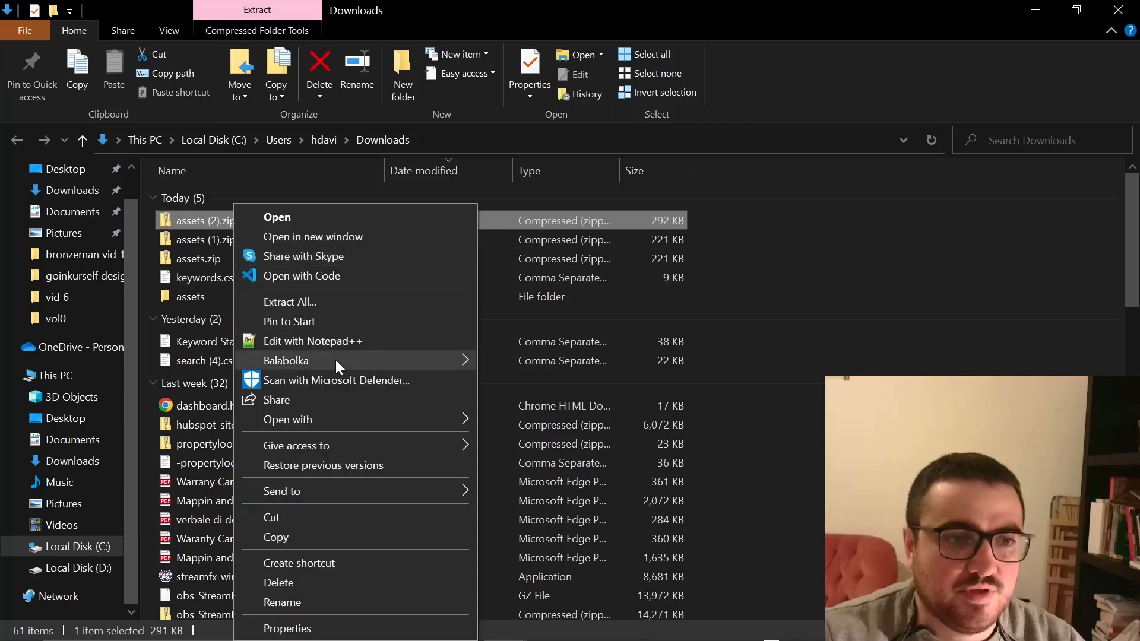
pyautogui.click(312, 302)
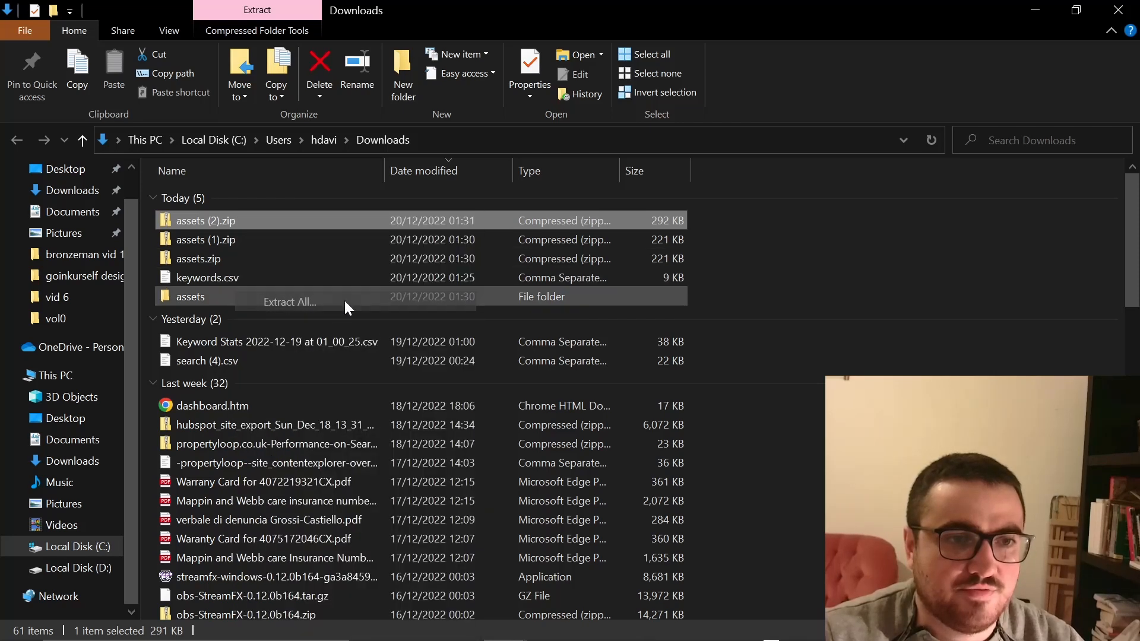
pyautogui.click(719, 514)
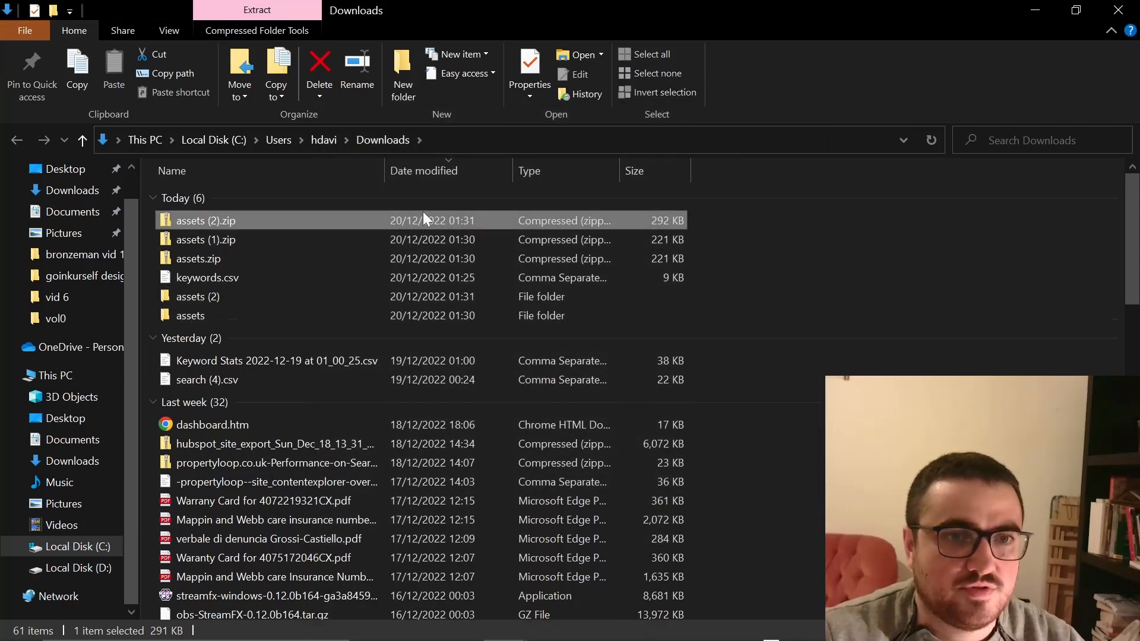
pyautogui.click(316, 358)
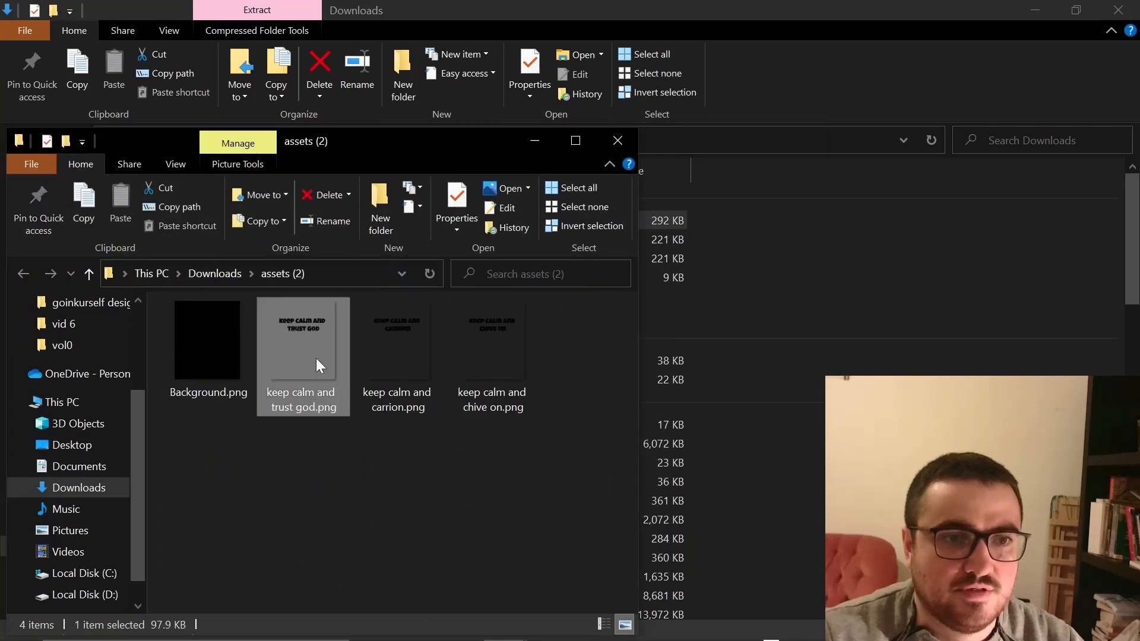
# Step: Return to Photopea and close the Export Layers dialog
pyautogui.moveTo(552, 478); pyautogui.dragTo(297, 339)
pyautogui.hotkey('alt', 'Tab')
pyautogui.hotkey('alt', 'Tab')
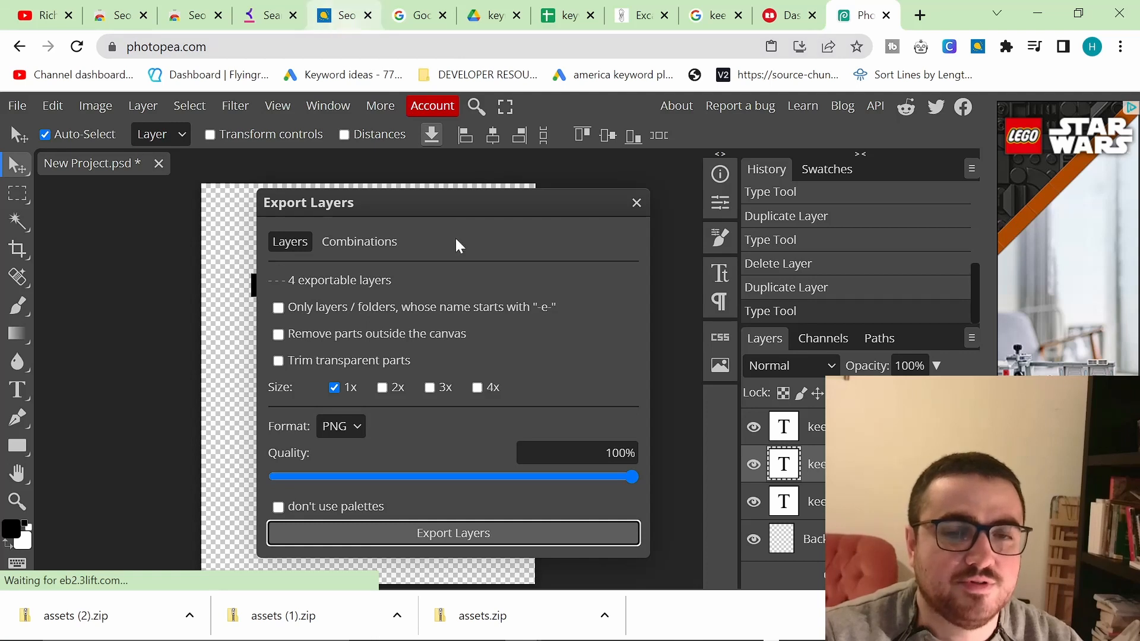
pyautogui.click(636, 203)
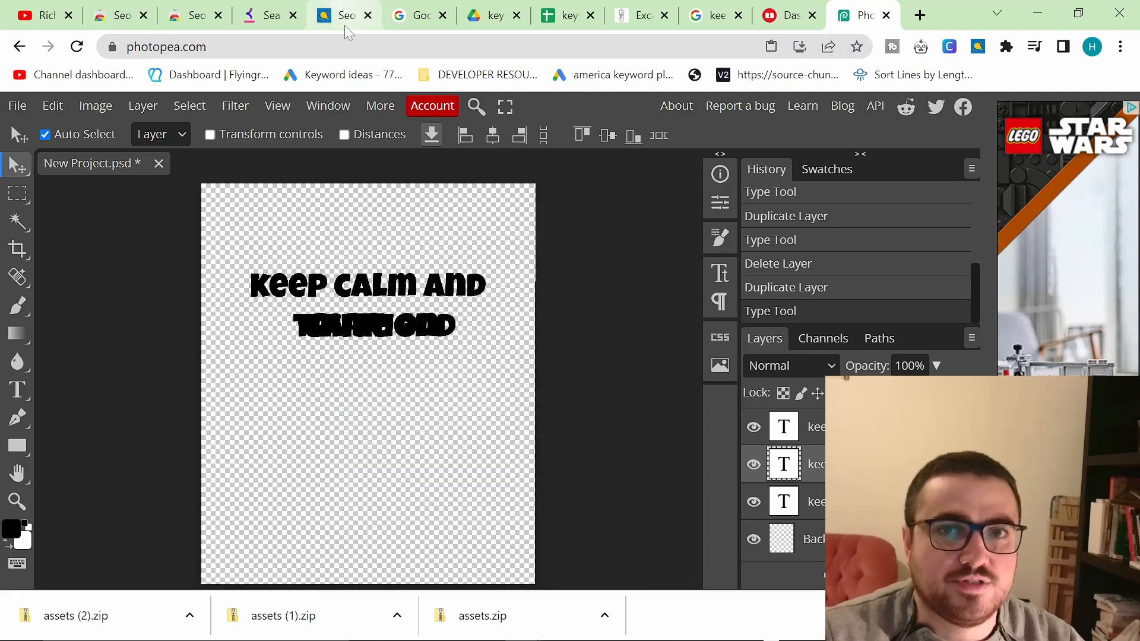
# Step: Switch to SeoStack Keyword Tool and review the end of the keyword list
pyautogui.click(343, 15)
pyautogui.scroll(6, 426, 411)
pyautogui.scroll(-15, 426, 411)
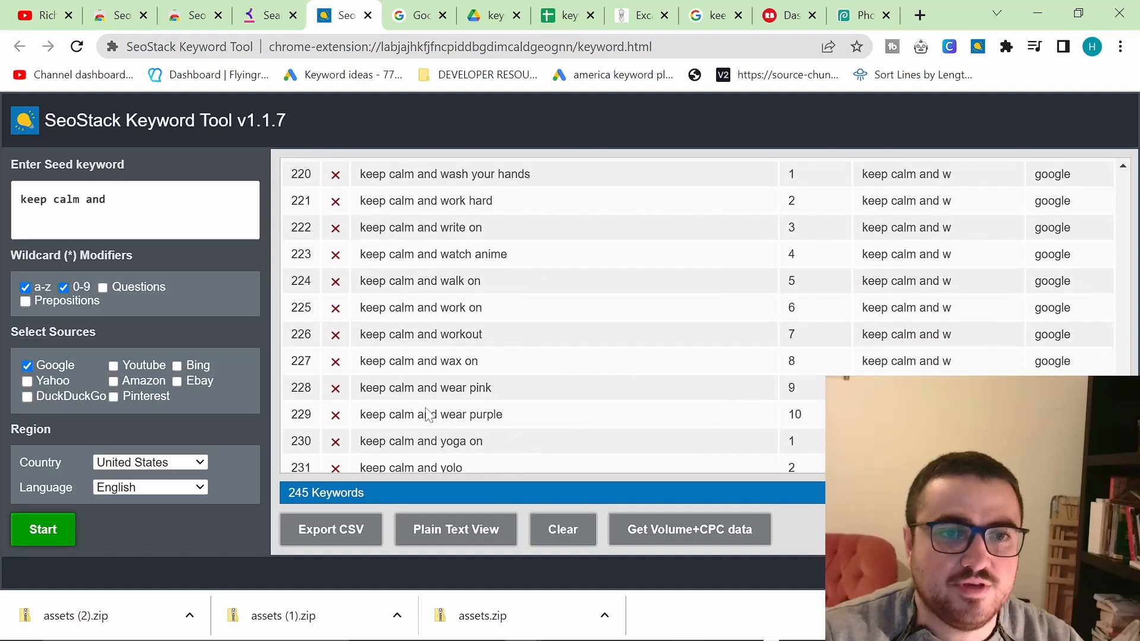
pyautogui.hotkey('alt', 'Tab')
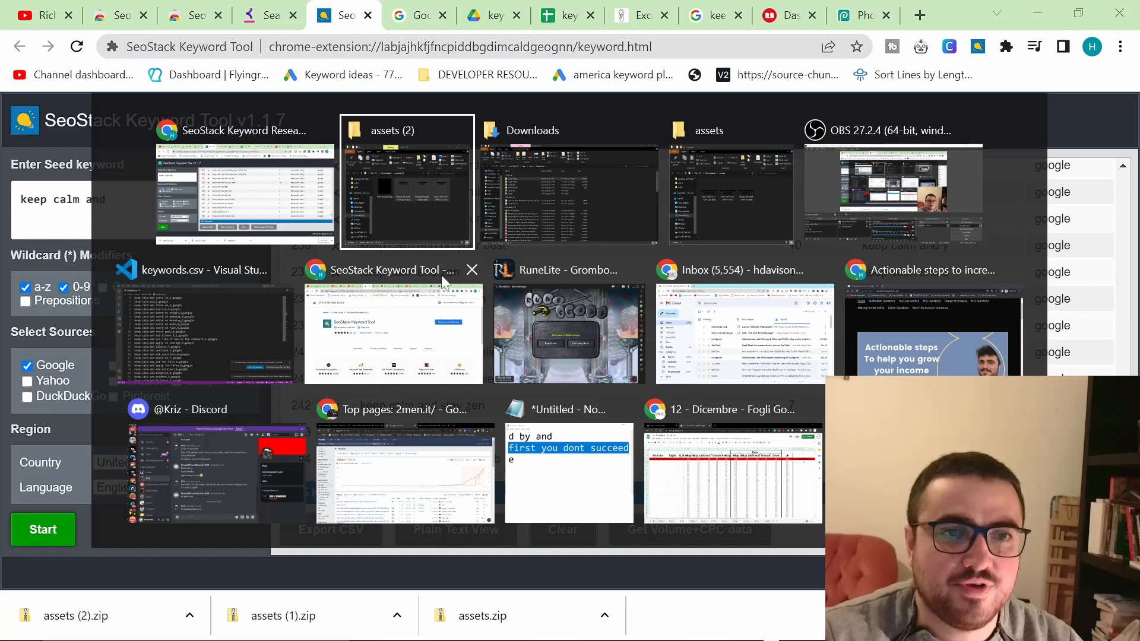
pyautogui.hotkey('alt', 'Tab')
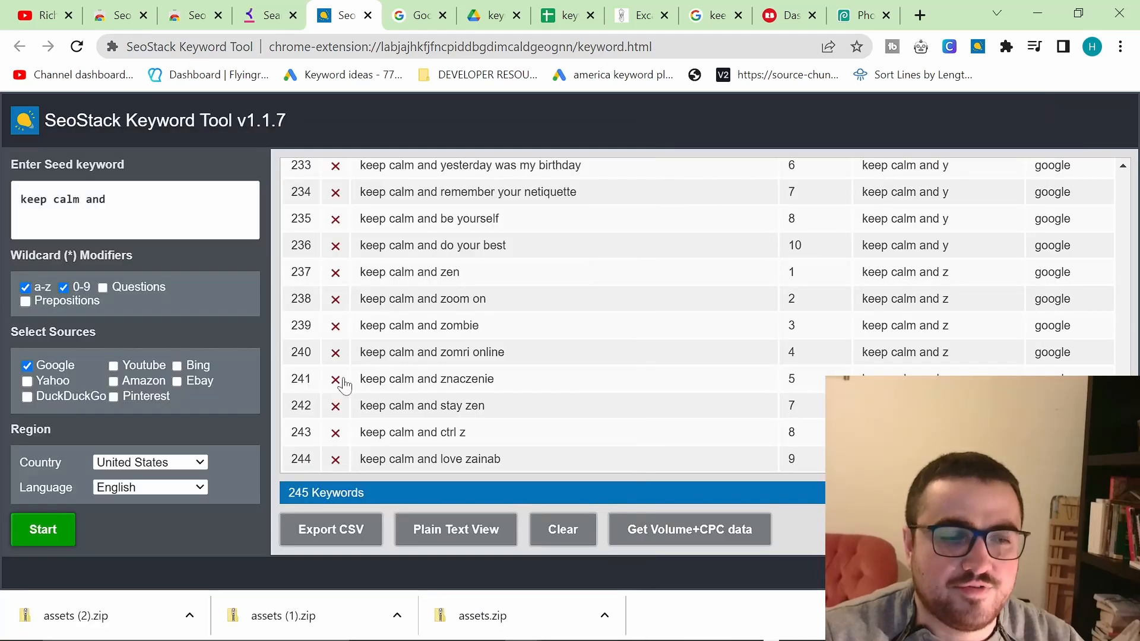
pyautogui.click(170, 208)
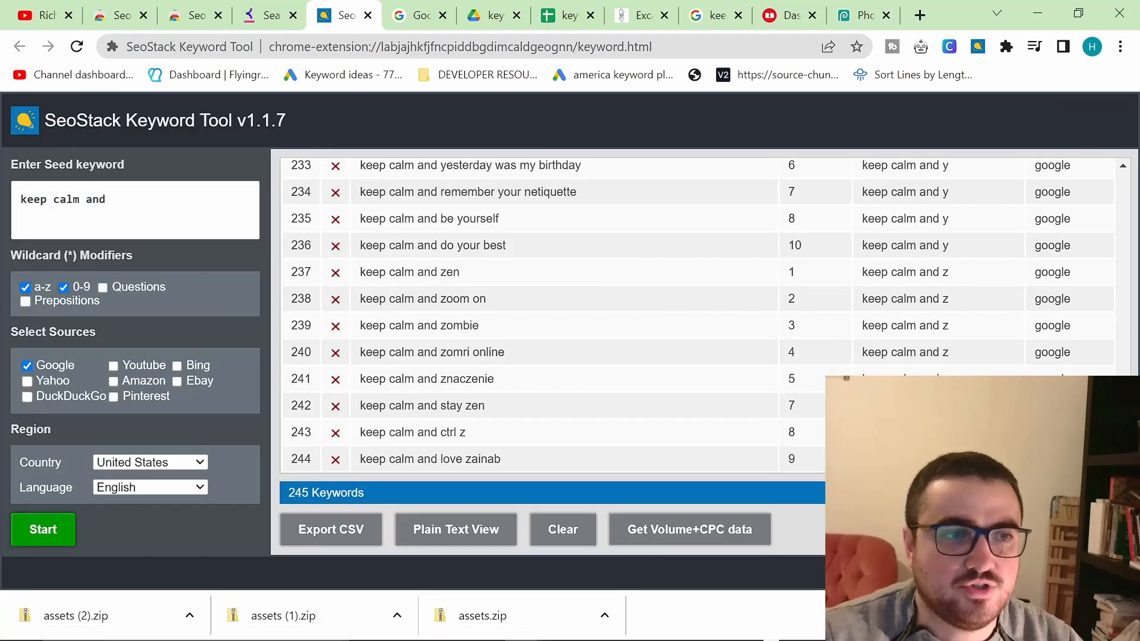
# Step: Open the Notepad list of seed phrase ideas and read through it
pyautogui.hotkey('alt', 'Tab')
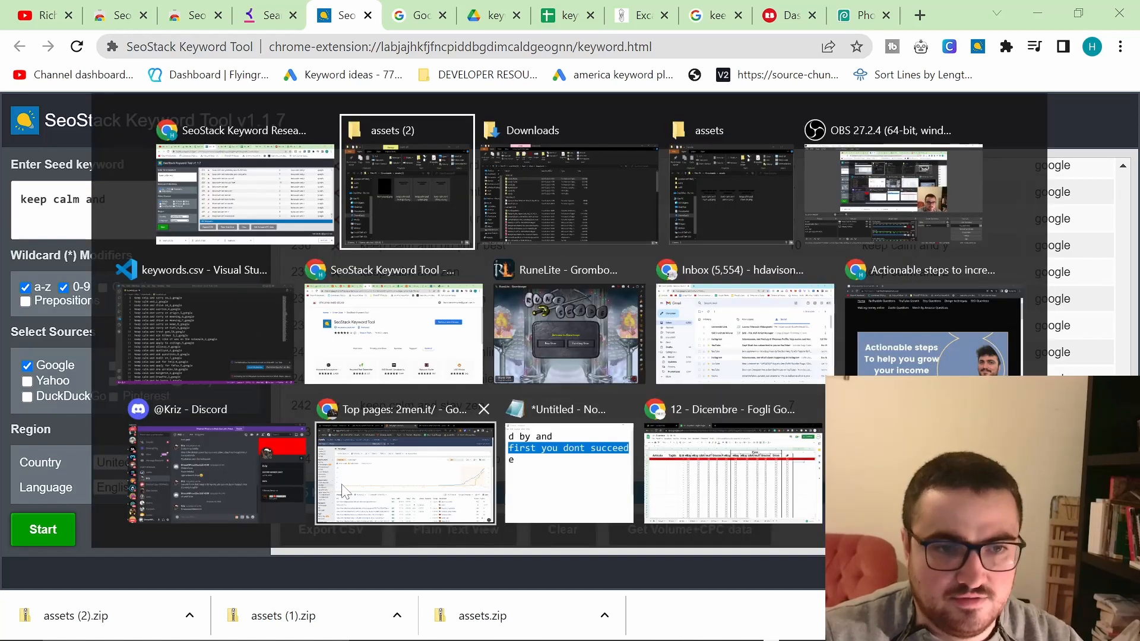
pyautogui.click(569, 475)
pyautogui.click(525, 353)
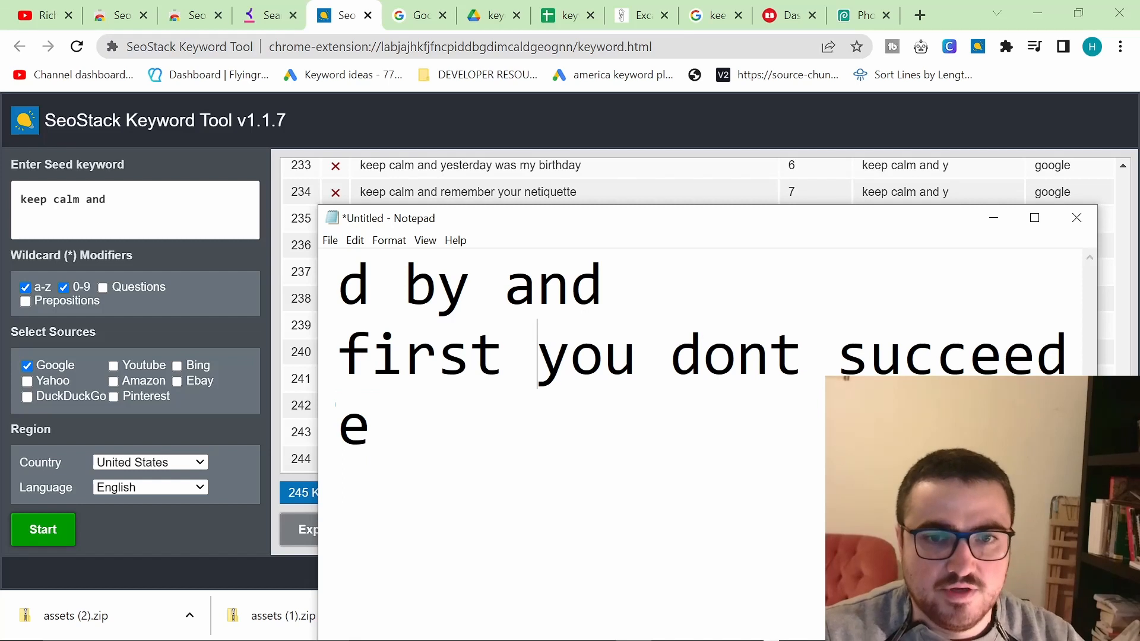
pyautogui.doubleClick(513, 225)
pyautogui.scroll(-5, 513, 225)
pyautogui.scroll(3, 513, 225)
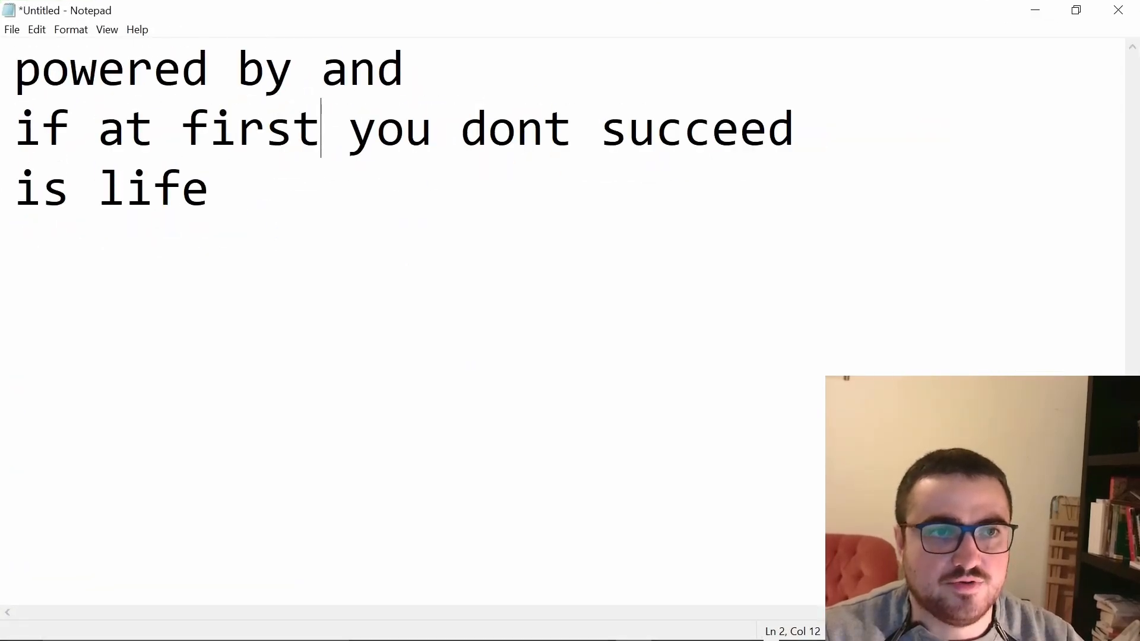
# Step: Copy the seed phrase "powered by and" from Notepad, clear the old keyword results, and run a new SeoStack search with it
pyautogui.moveTo(406, 71); pyautogui.dragTo(15, 70)
pyautogui.hotkey('ctrl', 'c')
pyautogui.hotkey('alt', 'Tab')
pyautogui.moveTo(113, 200); pyautogui.dragTo(18, 201)
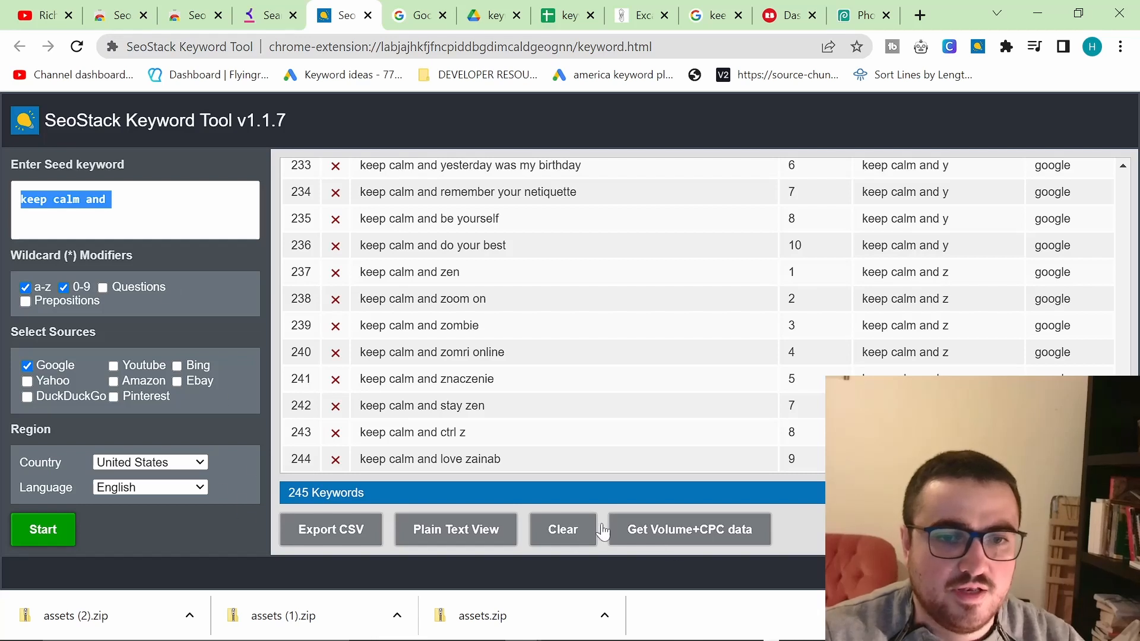
pyautogui.click(571, 534)
pyautogui.moveTo(112, 200); pyautogui.dragTo(19, 200)
pyautogui.hotkey('ctrl', 'v')
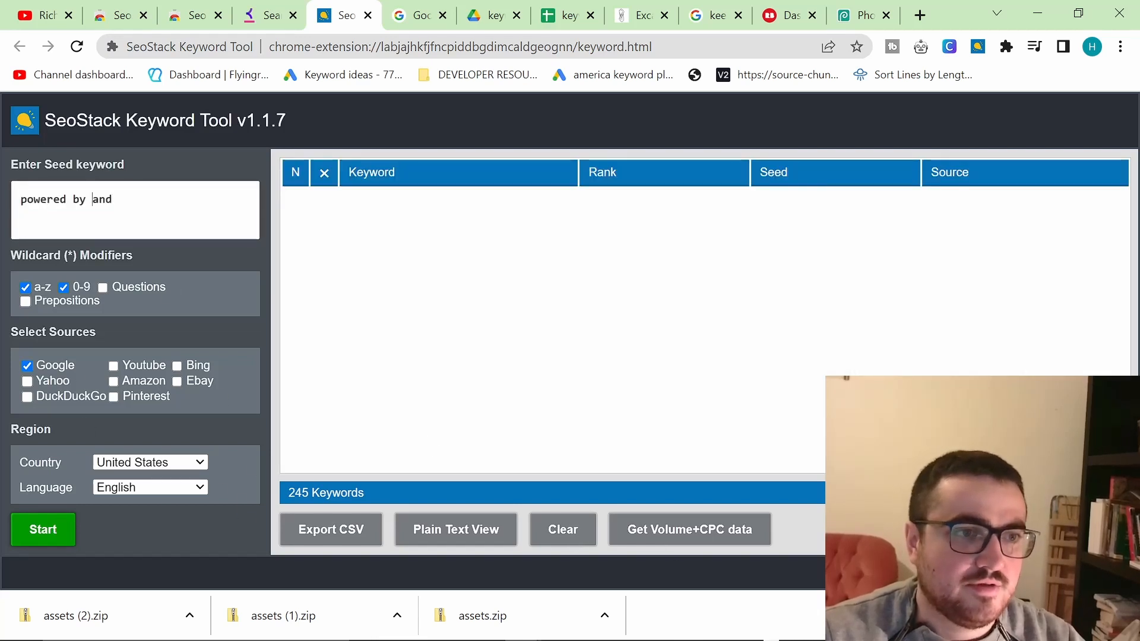
pyautogui.click(48, 530)
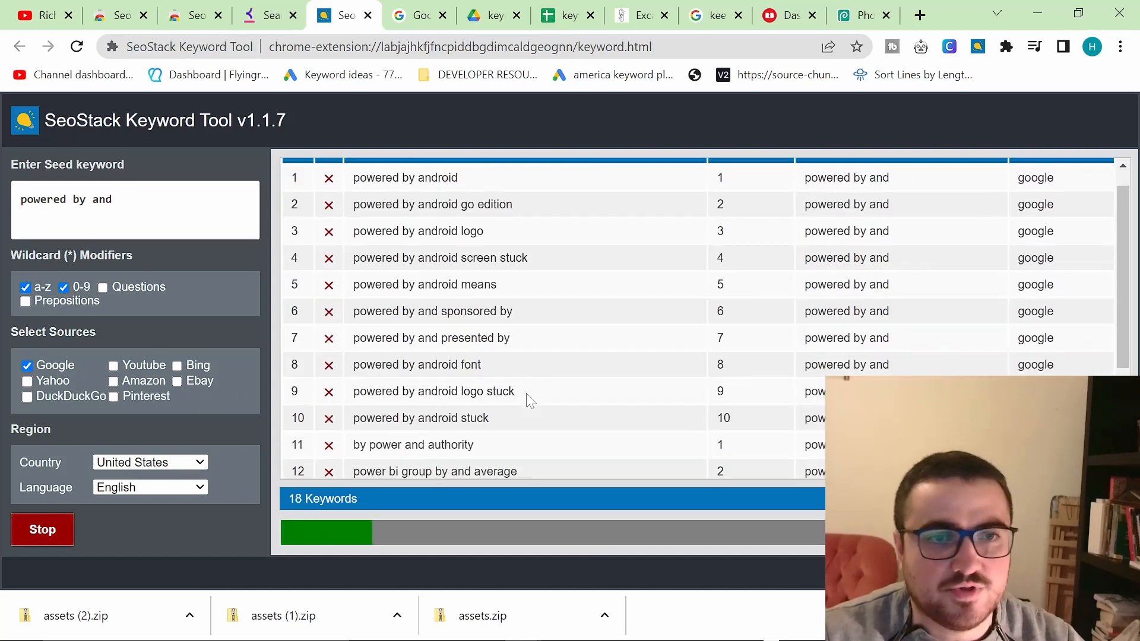
# Step: Change the seed keyword to "powered by coffe and", stop the running search, clear the results and start it again
pyautogui.scroll(-7, 526, 393)
pyautogui.scroll(-9, 527, 389)
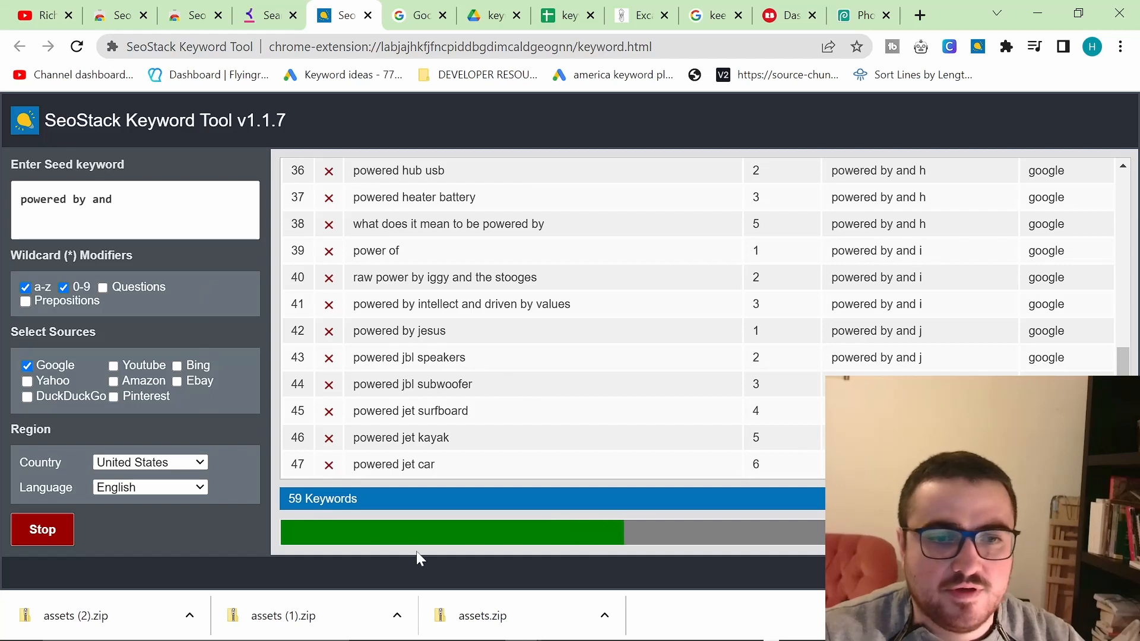
pyautogui.click(1122, 616)
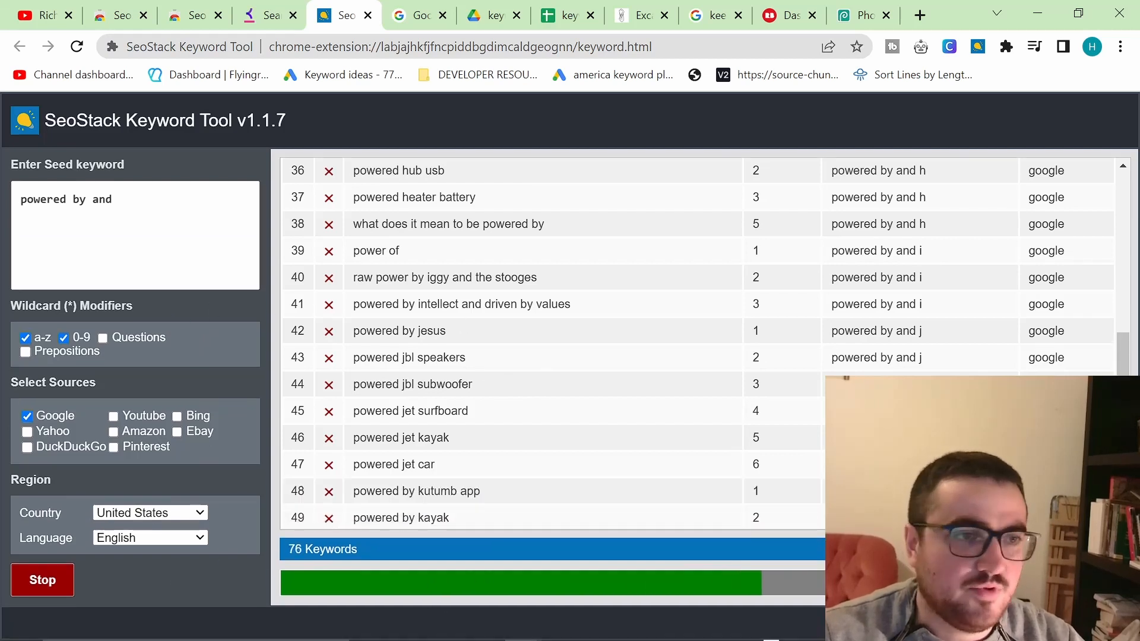
pyautogui.write('coffe')
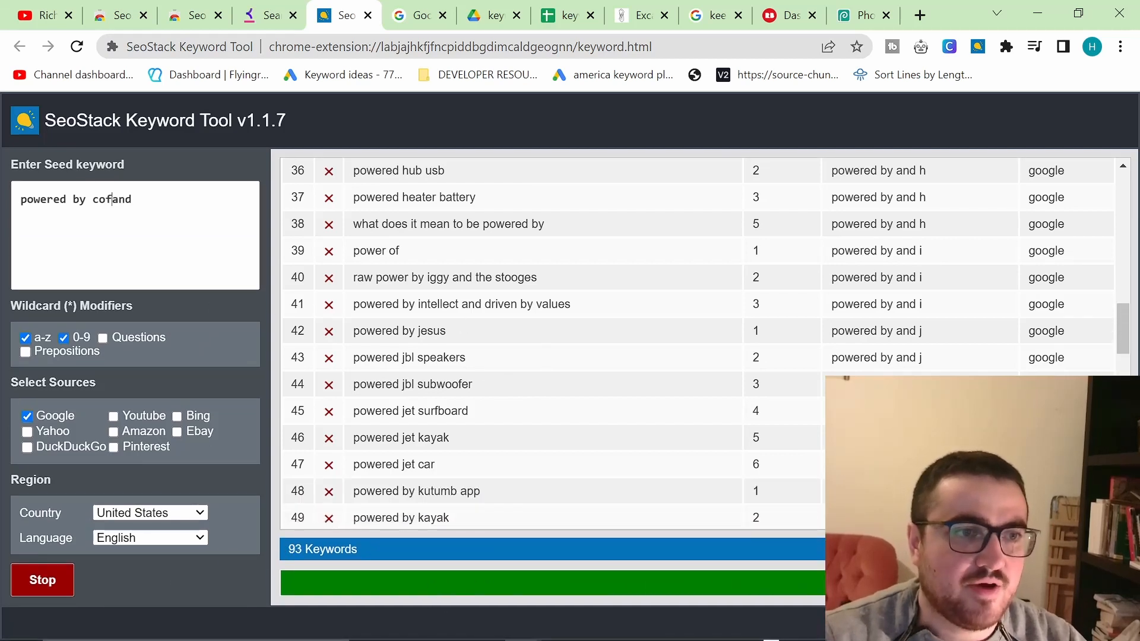
pyautogui.click(51, 581)
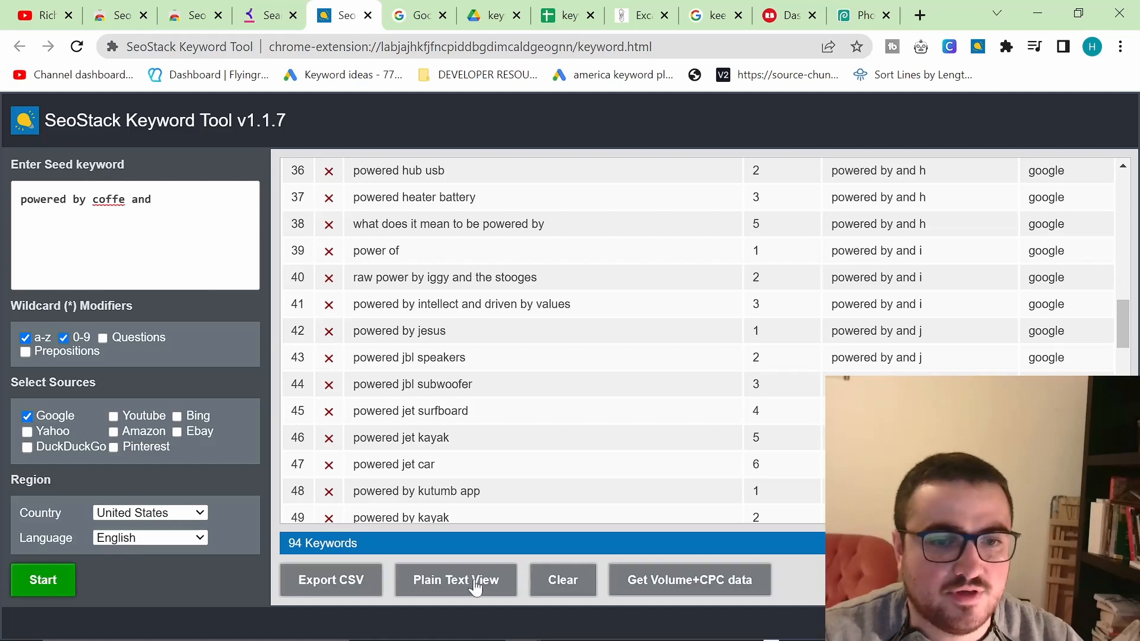
pyautogui.click(564, 595)
pyautogui.click(35, 591)
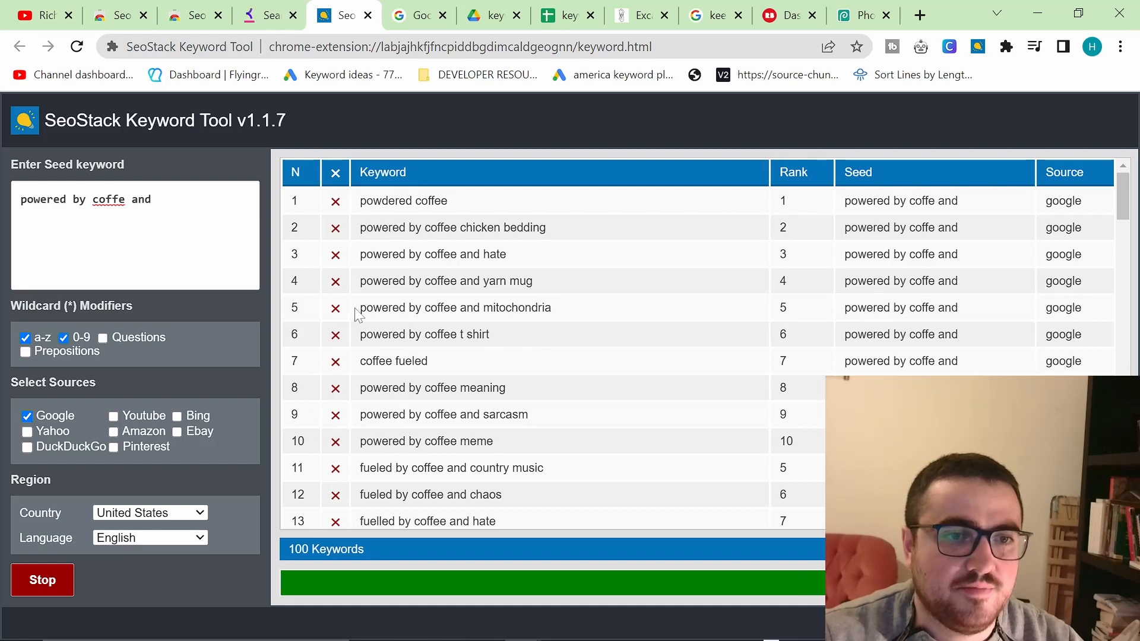
# Step: Review the new coffee keyword results, highlighting the "powered by coffee and mitochondria" phrase
pyautogui.moveTo(358, 315); pyautogui.dragTo(560, 311)
pyautogui.scroll(-1, 550, 372)
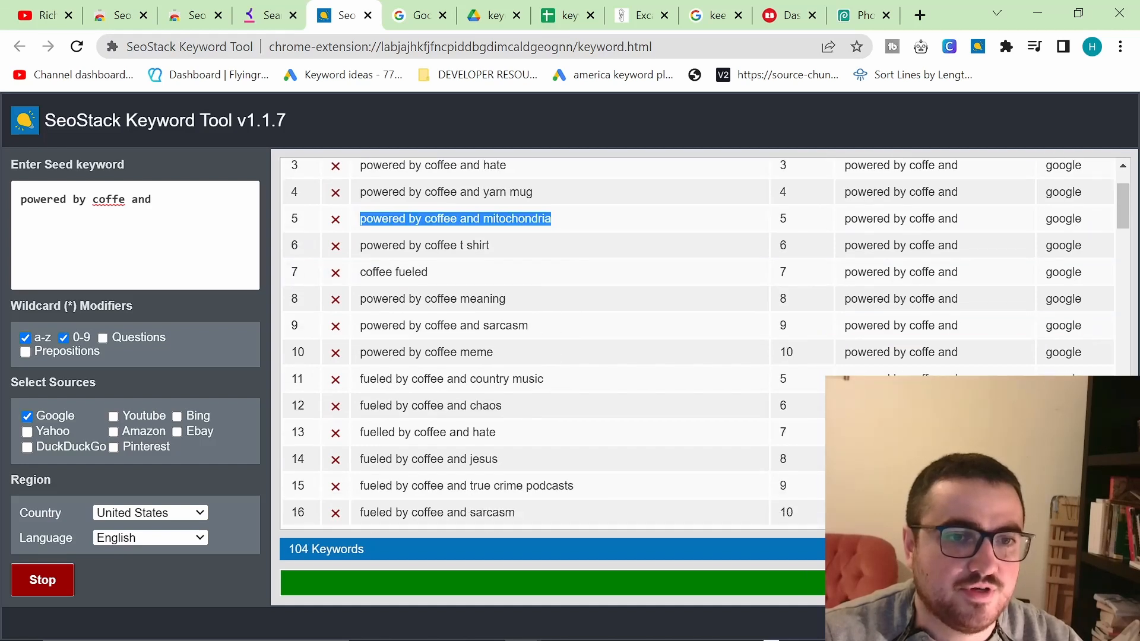
pyautogui.scroll(-3, 508, 386)
pyautogui.hotkey('alt', 'Tab')
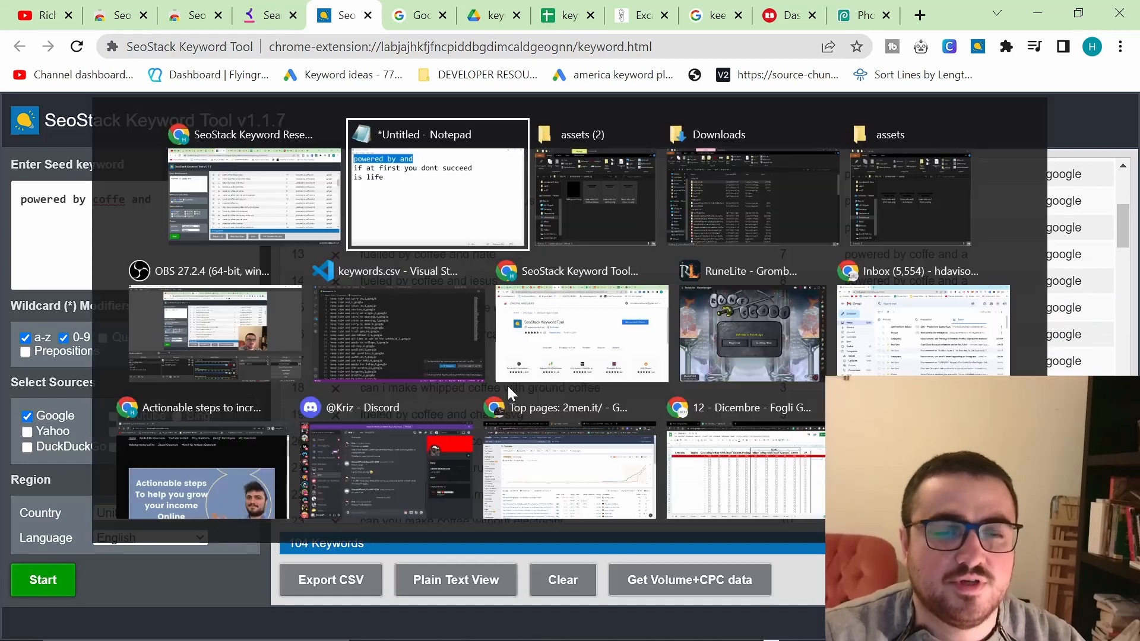
pyautogui.hotkey('alt', 'Tab')
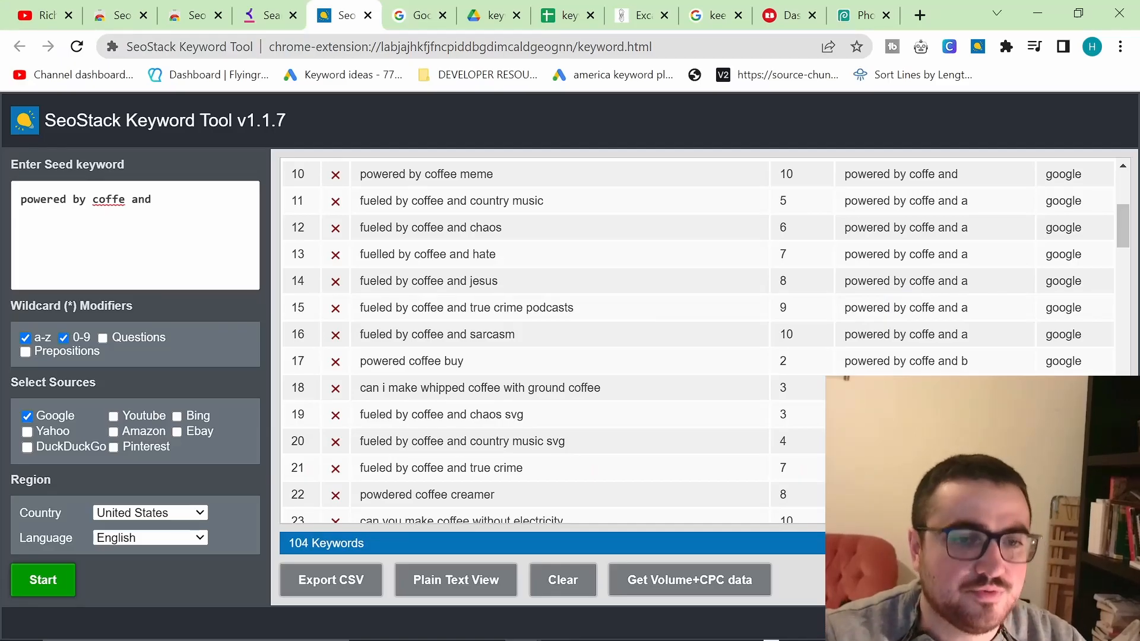
pyautogui.scroll(-4, 552, 342)
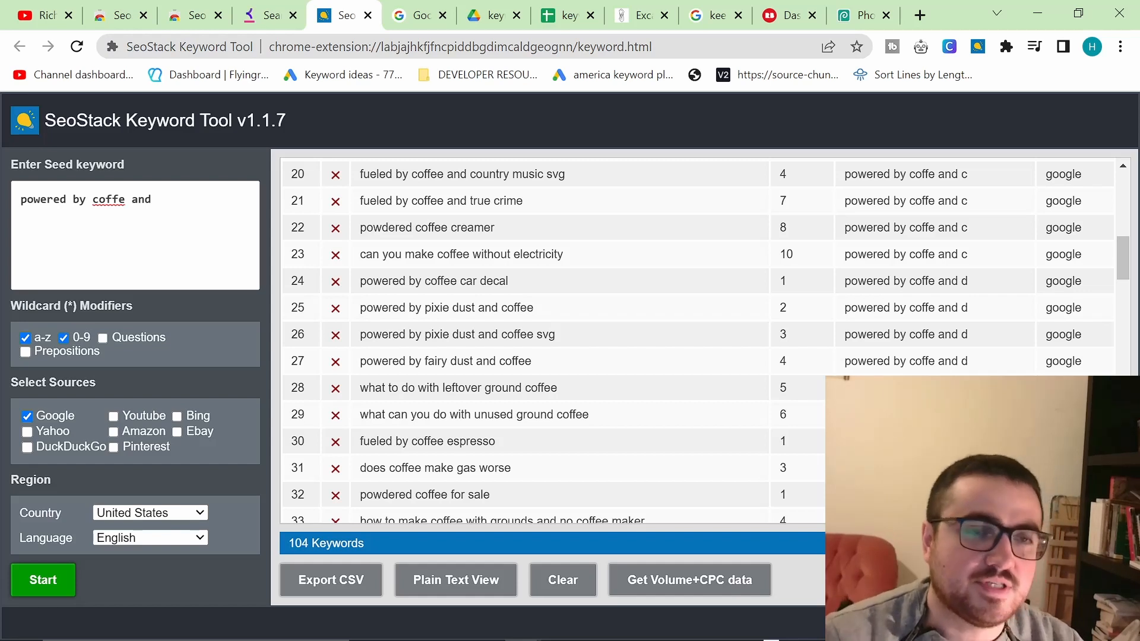
pyautogui.scroll(-4, 534, 338)
pyautogui.scroll(-4, 529, 354)
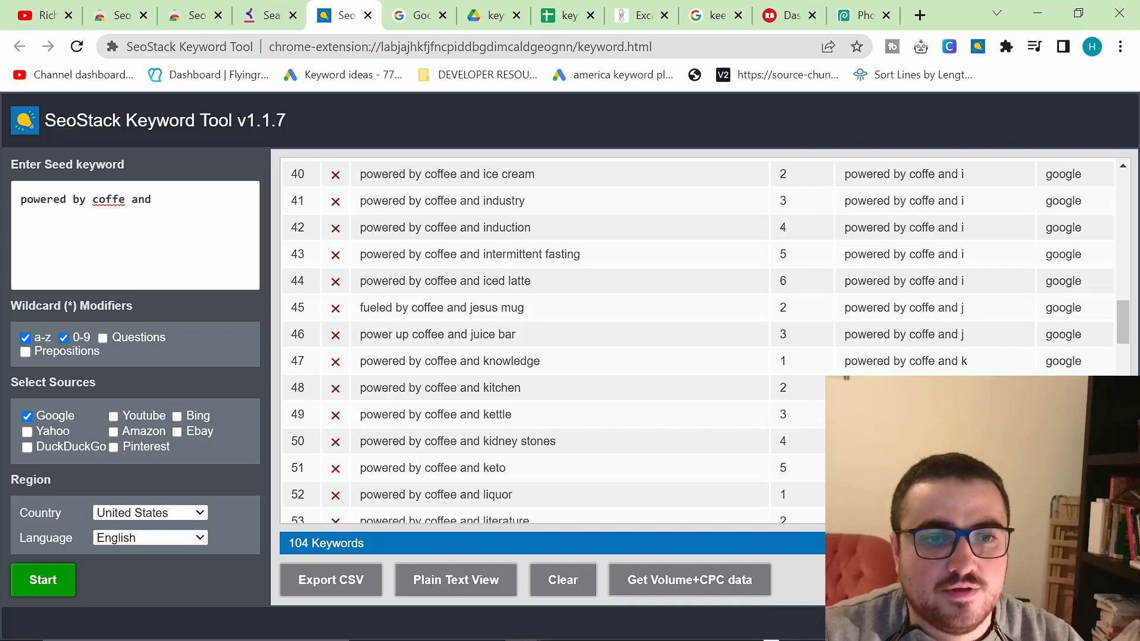
# Step: Highlight the "powered by coffee and kidney stones" keyword and browse the surrounding results
pyautogui.moveTo(381, 442); pyautogui.dragTo(358, 445)
pyautogui.click(575, 443)
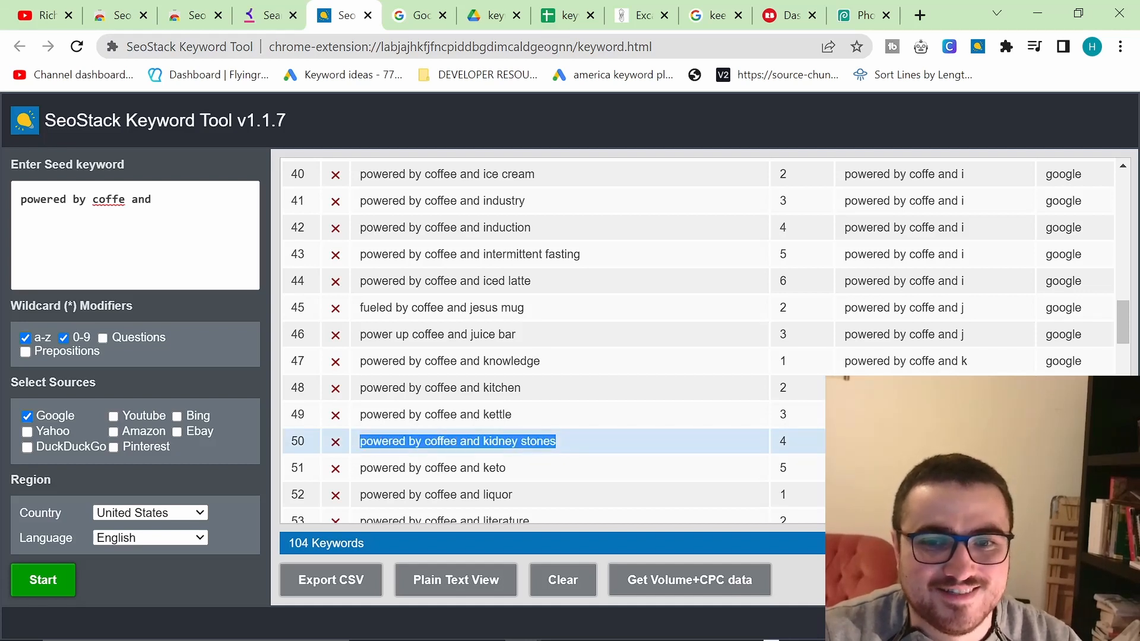
pyautogui.doubleClick(445, 440)
pyautogui.scroll(5, 463, 451)
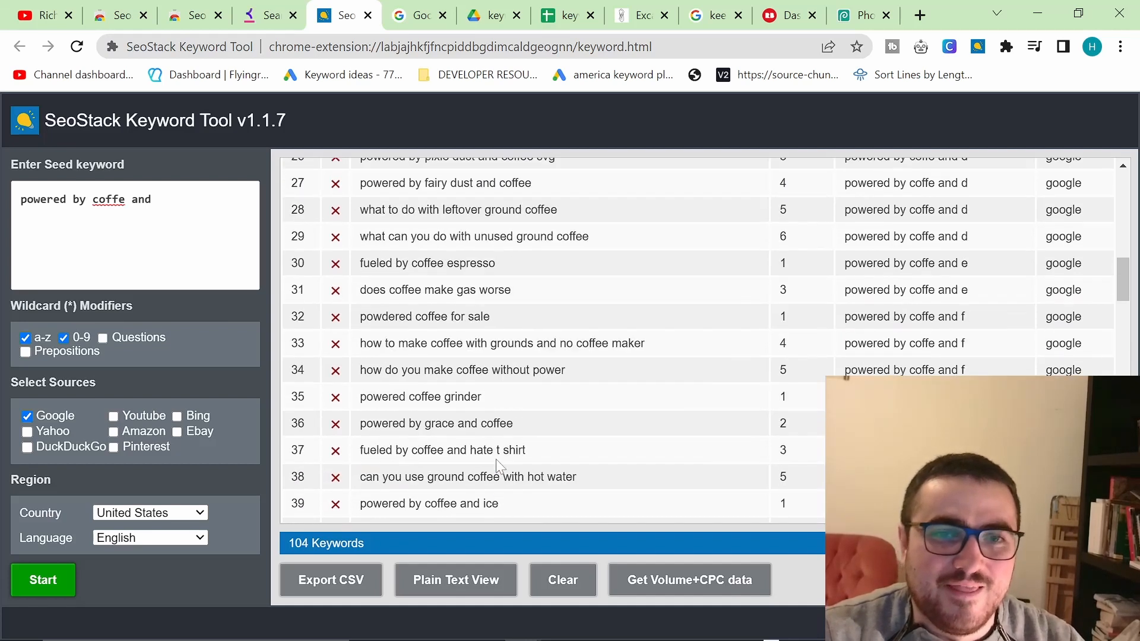
pyautogui.scroll(-1, 498, 467)
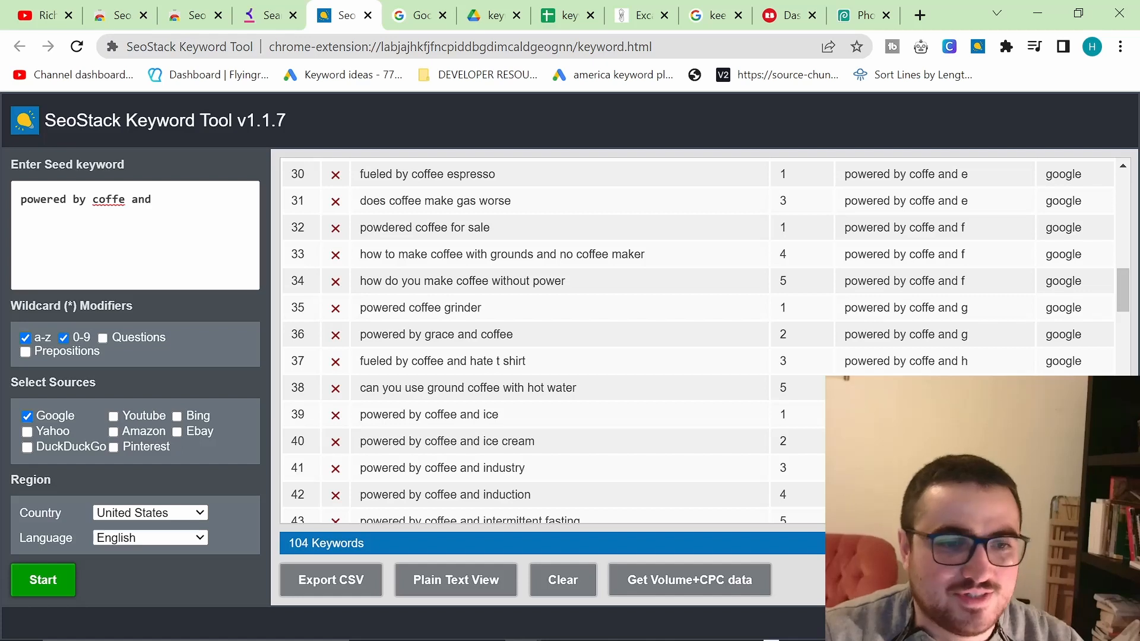
pyautogui.scroll(3, 552, 341)
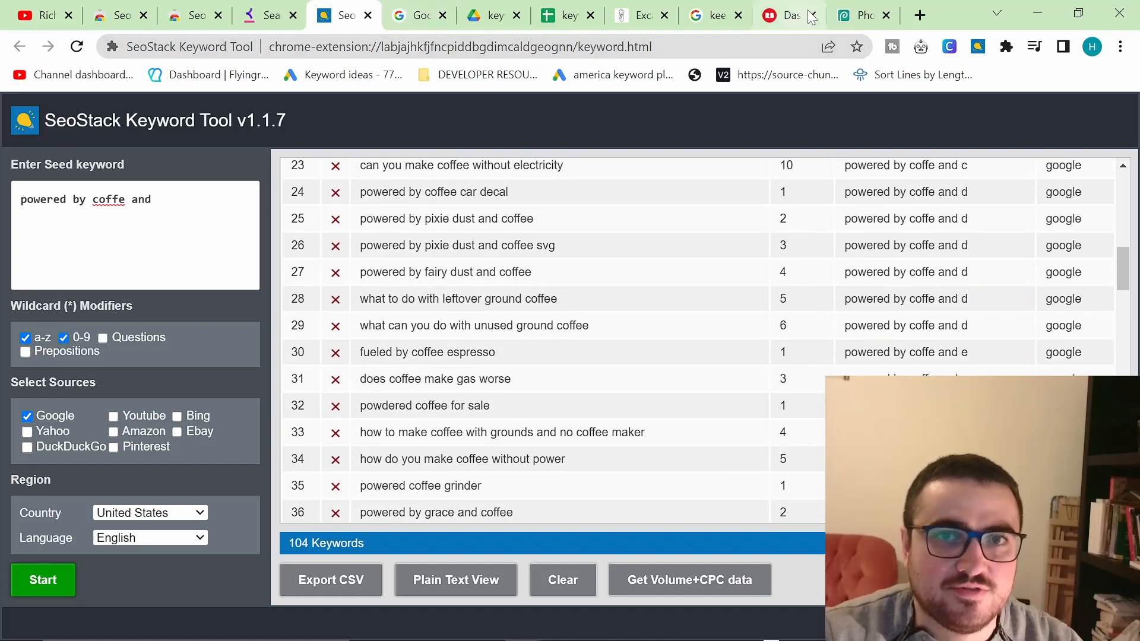
# Step: Move the Photopea tab next to the SeoStack tabs and switch to it
pyautogui.moveTo(858, 15); pyautogui.dragTo(419, 15)
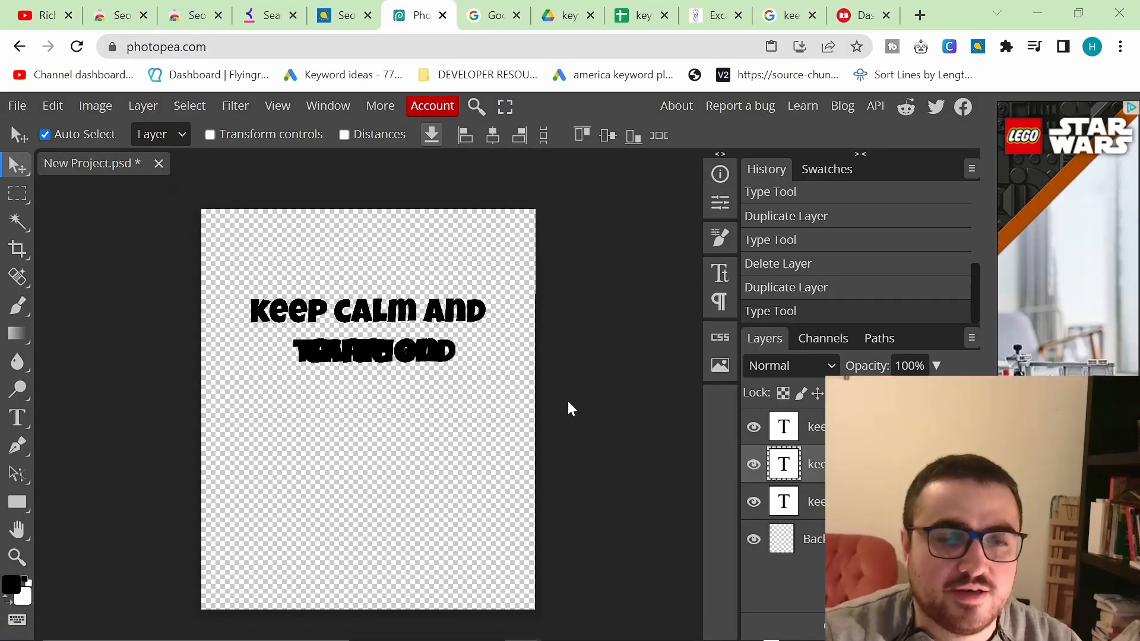
pyautogui.hotkey('alt', 'Tab')
pyautogui.hotkey('alt', 'Tab')
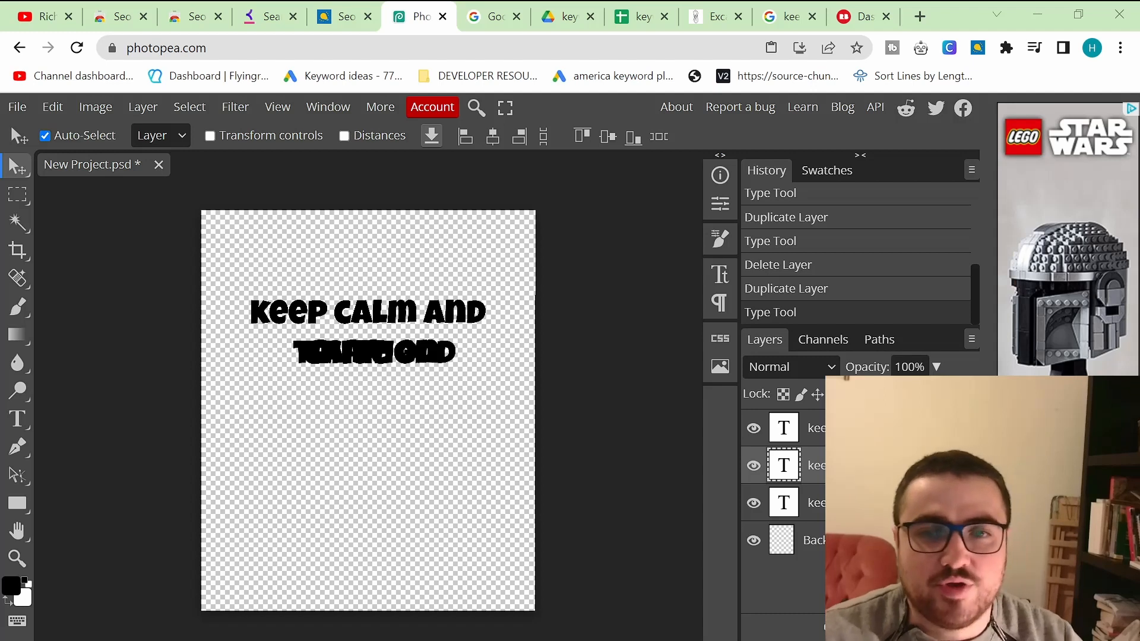
# Step: Switch to the YouTube channel tab and browse the channel's Videos list
pyautogui.click(55, 17)
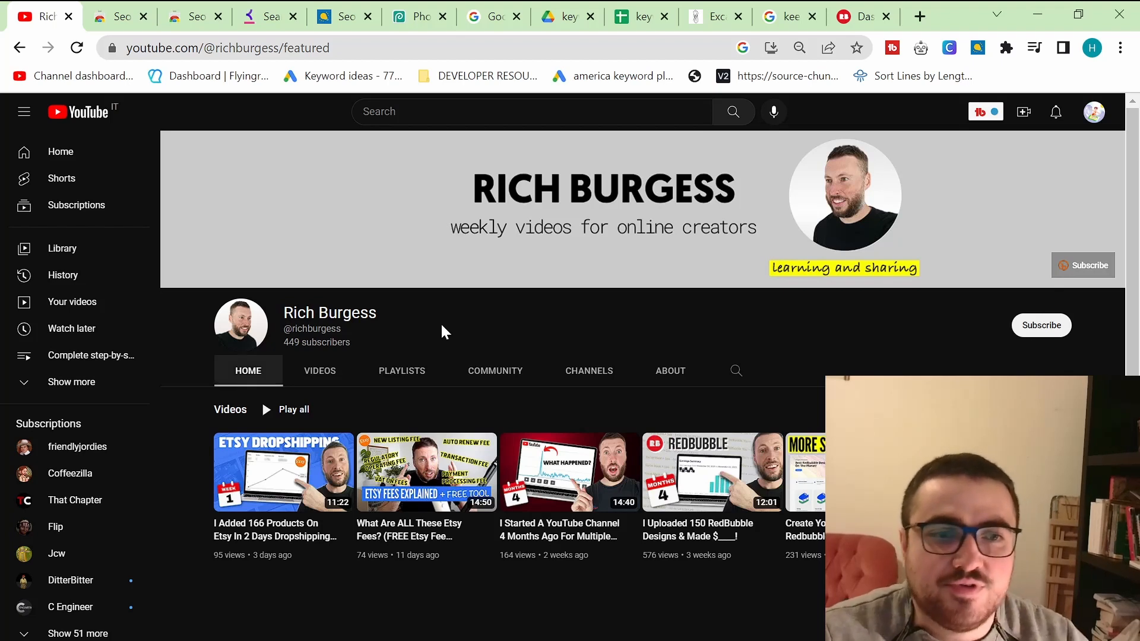
pyautogui.click(320, 372)
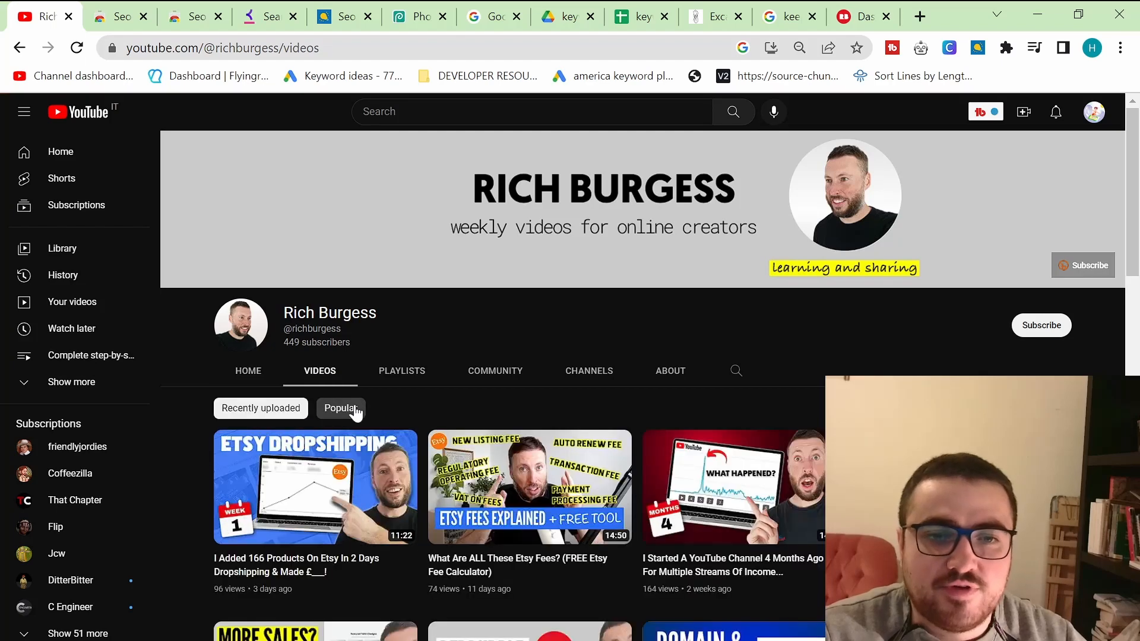
pyautogui.scroll(-12, 380, 404)
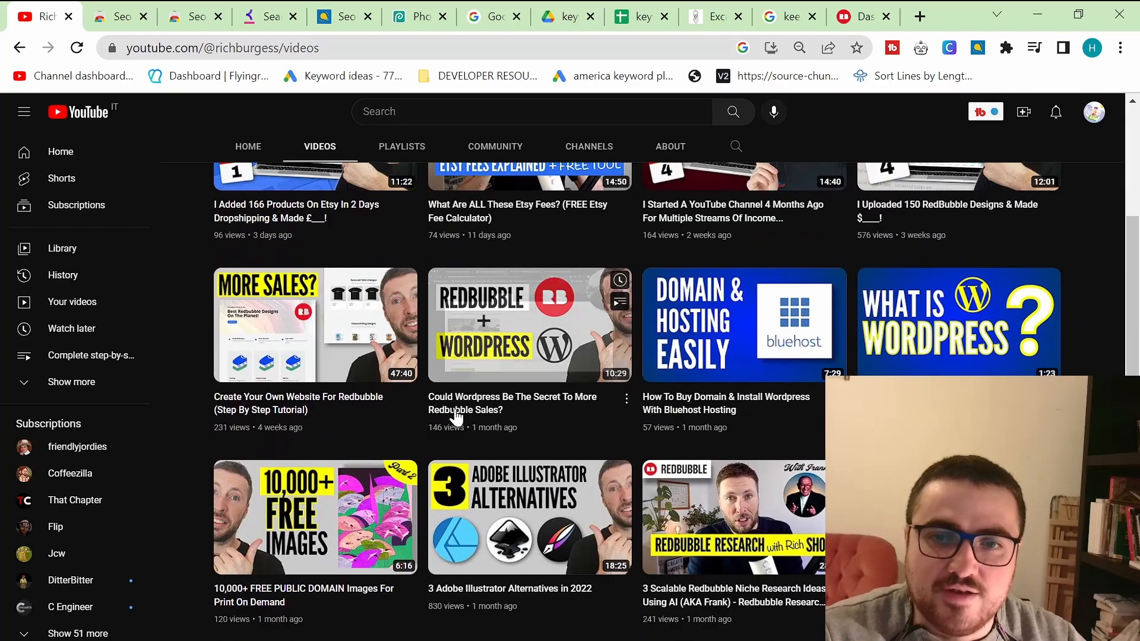
pyautogui.scroll(-4, 456, 418)
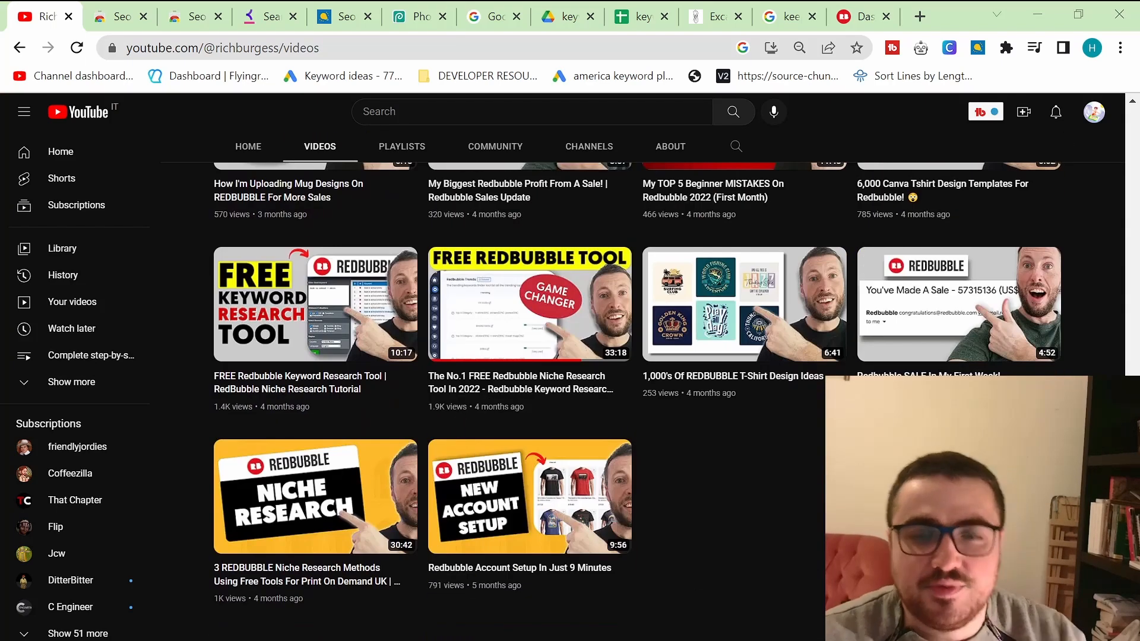